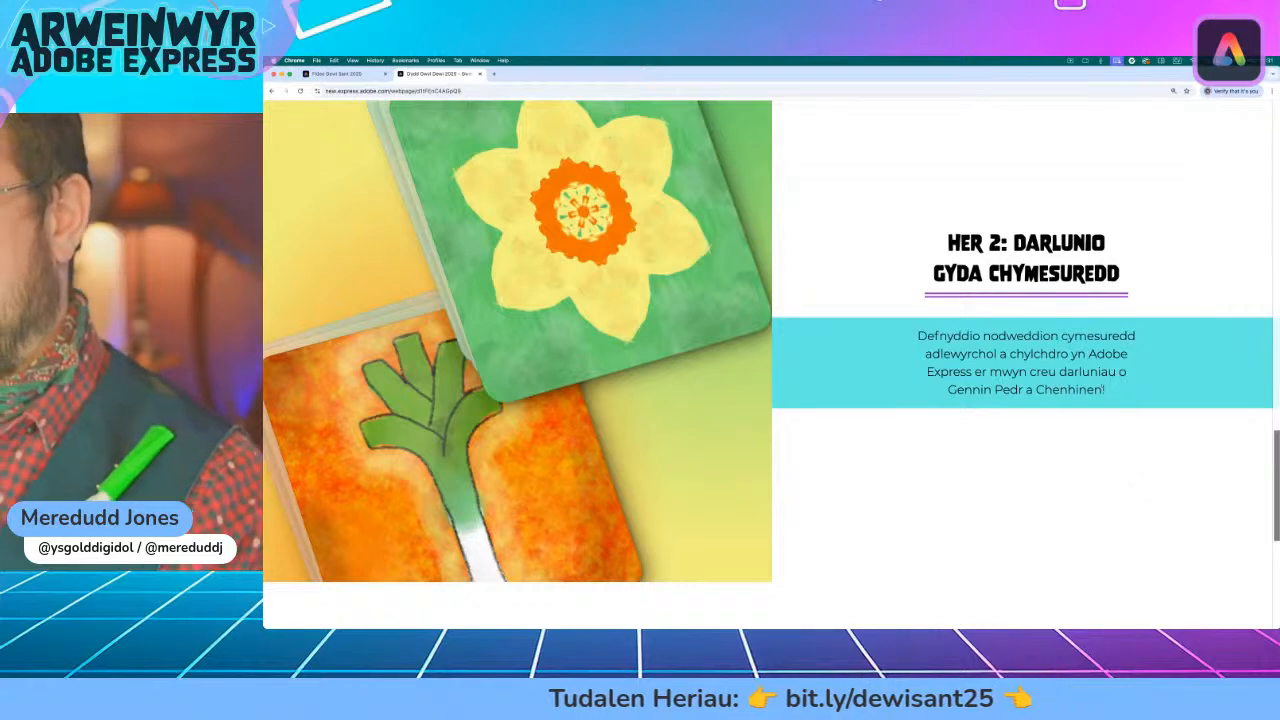
- Return to the Adobe Express home page and start a blank 2,000 x 2,000 px drawing (Darlun) without a template
left_click(333, 75)
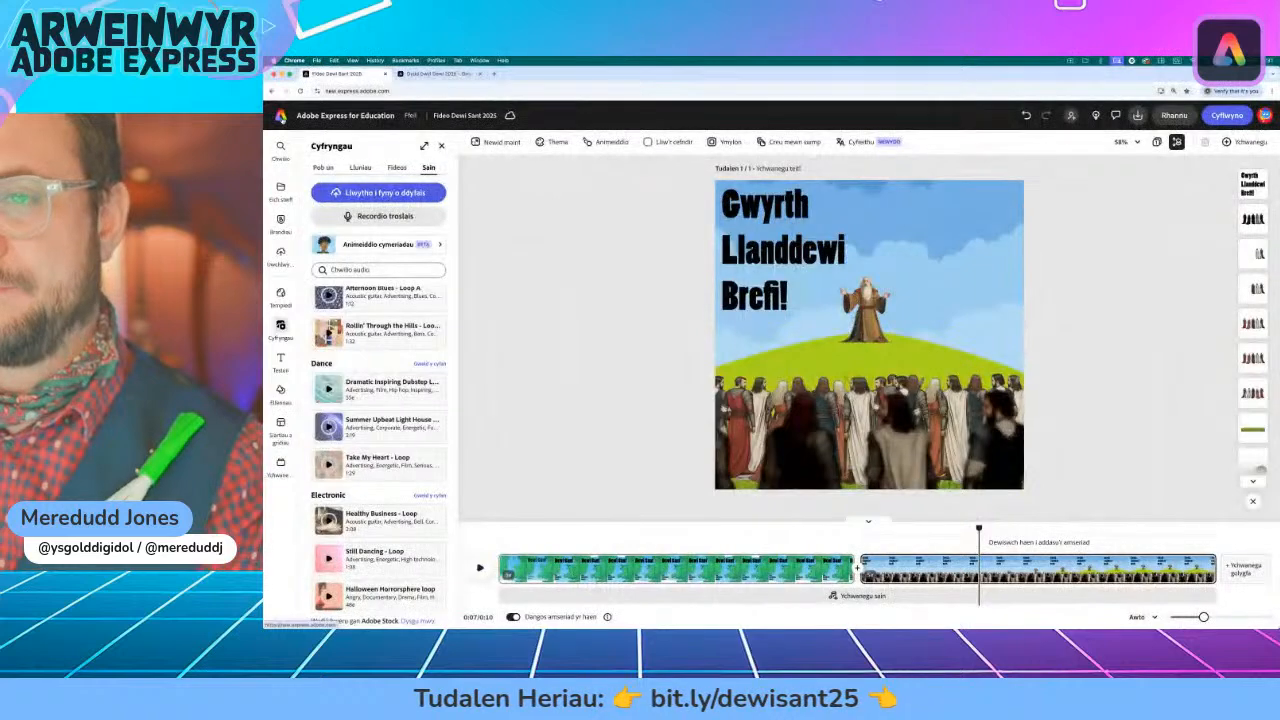
left_click(304, 192)
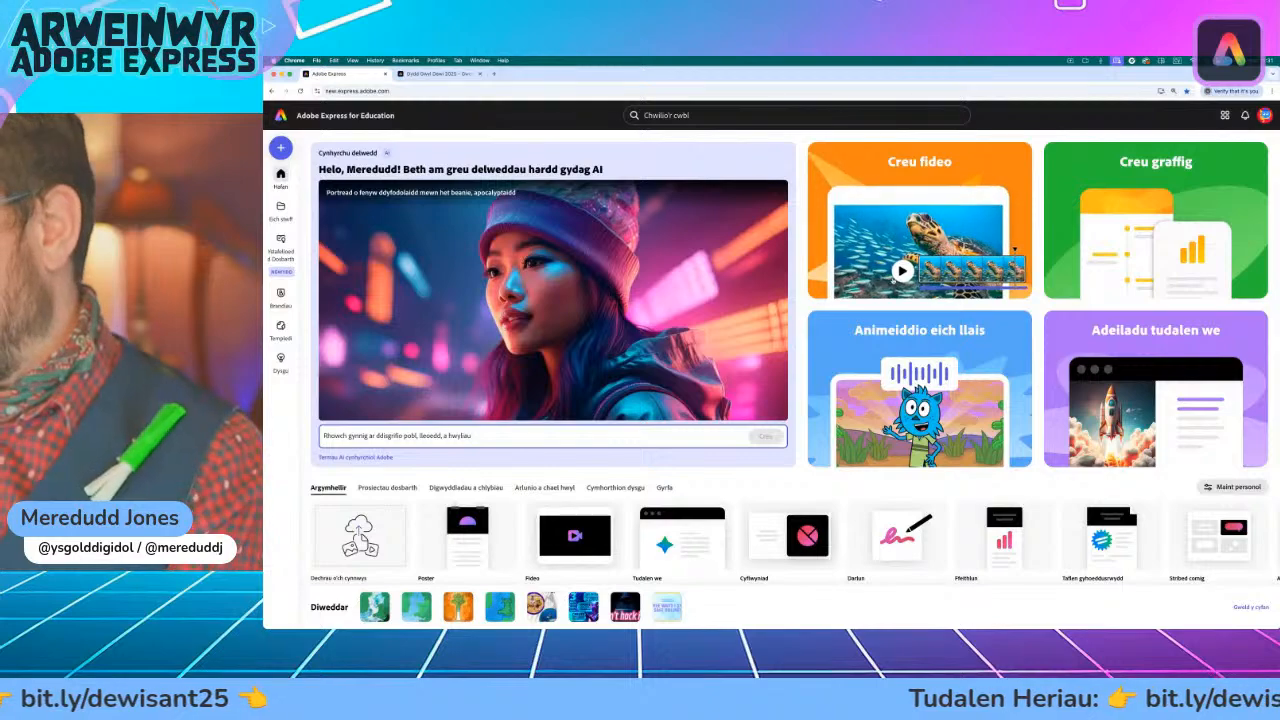
scroll(900, 450, "down", 2)
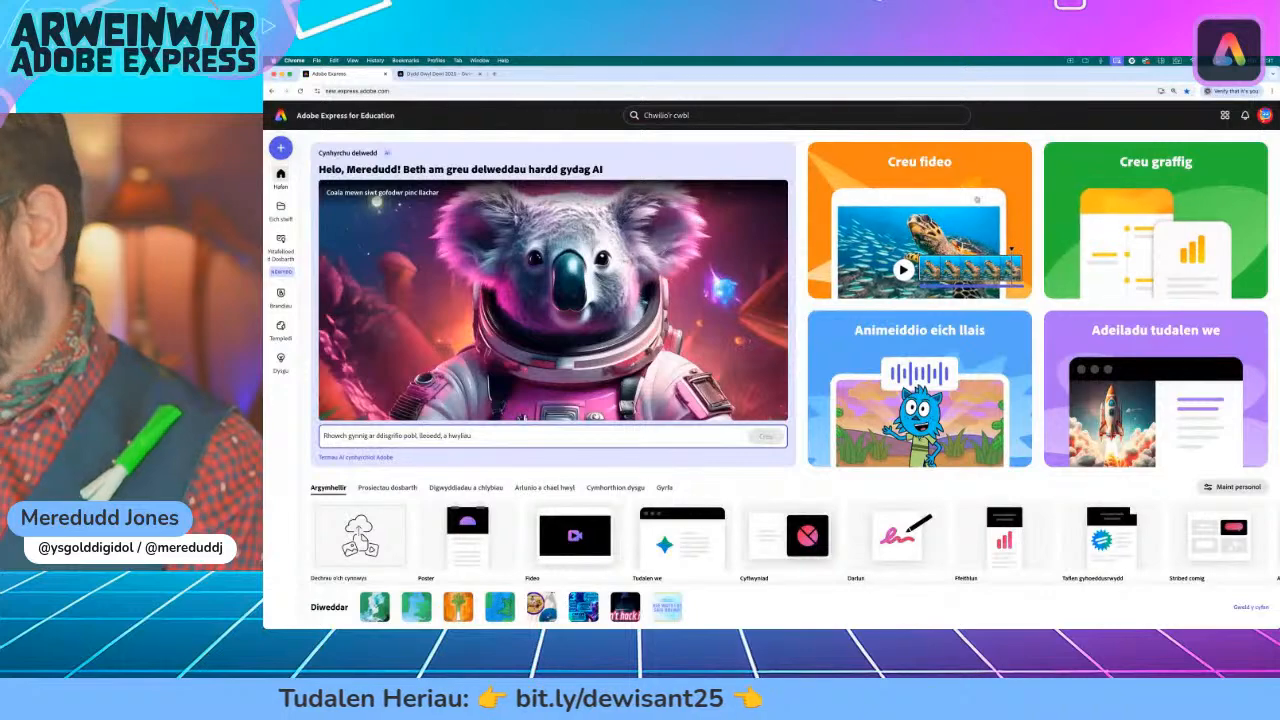
scroll(812, 368, "down", 2)
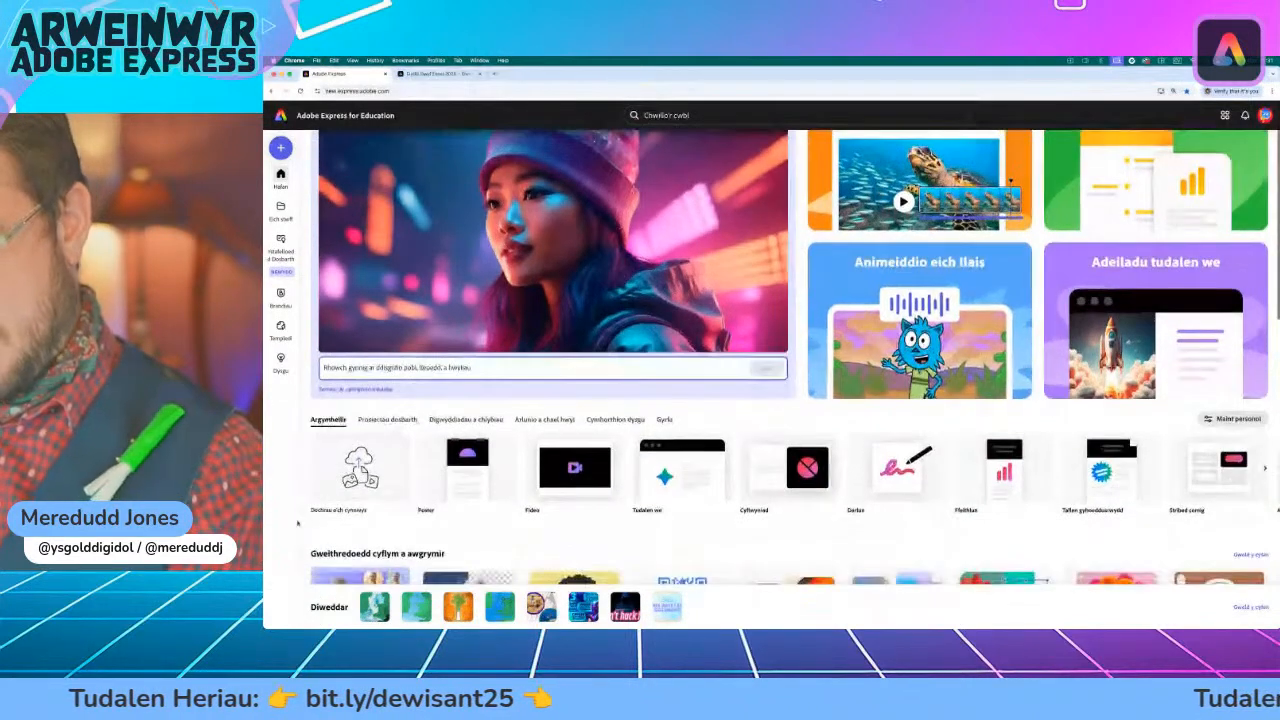
mouse_move(913, 522)
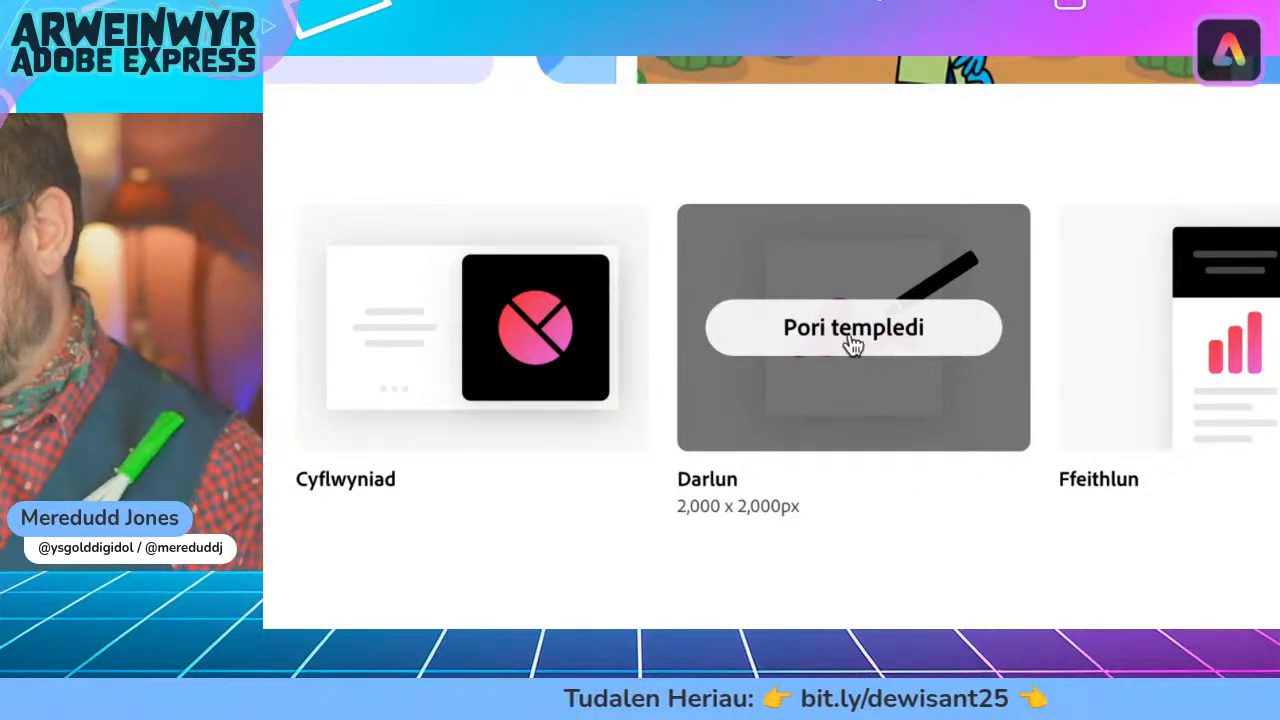
left_click(805, 402)
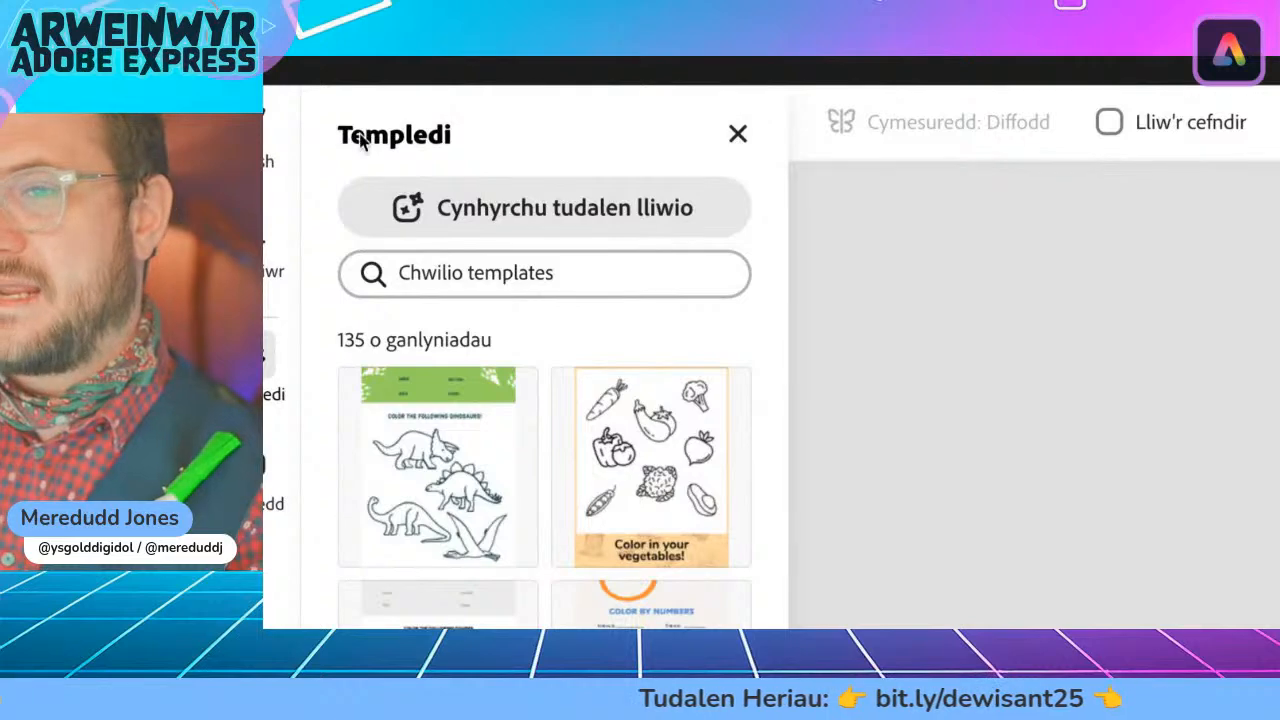
left_click(738, 135)
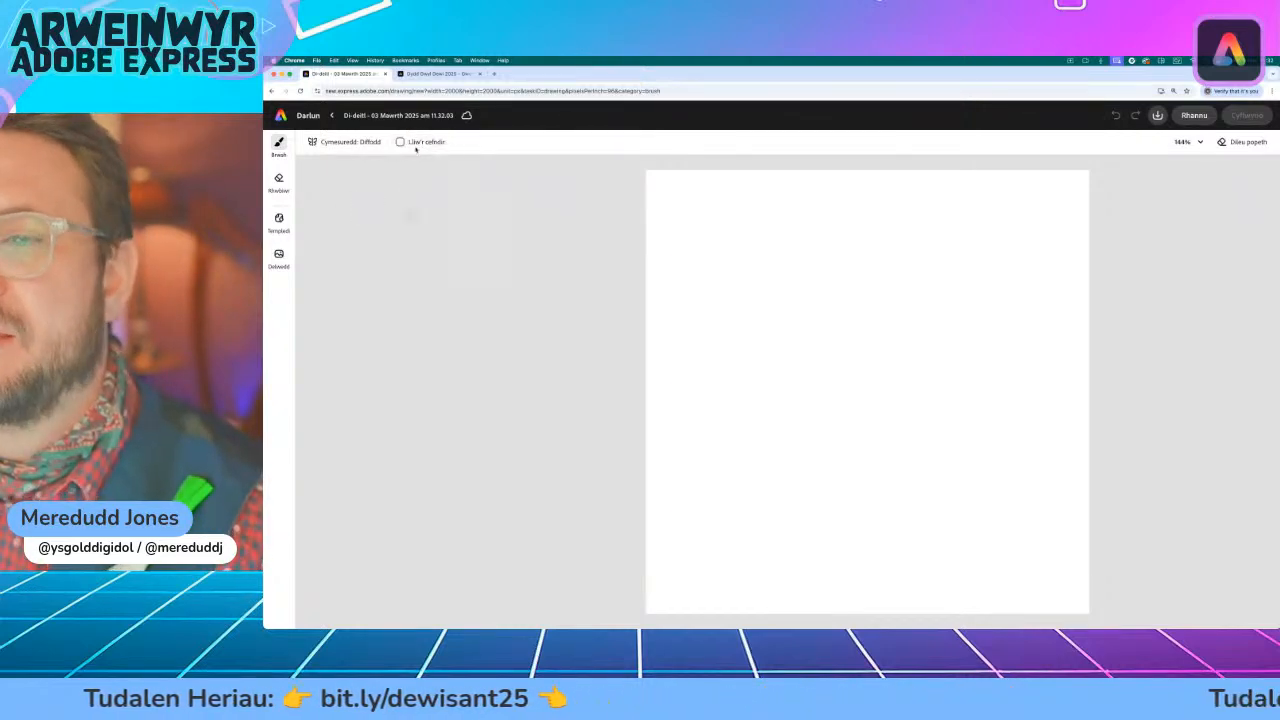
- Set the canvas background colour to the darkest shade in the last green row of the expanded swatches
left_click(409, 143)
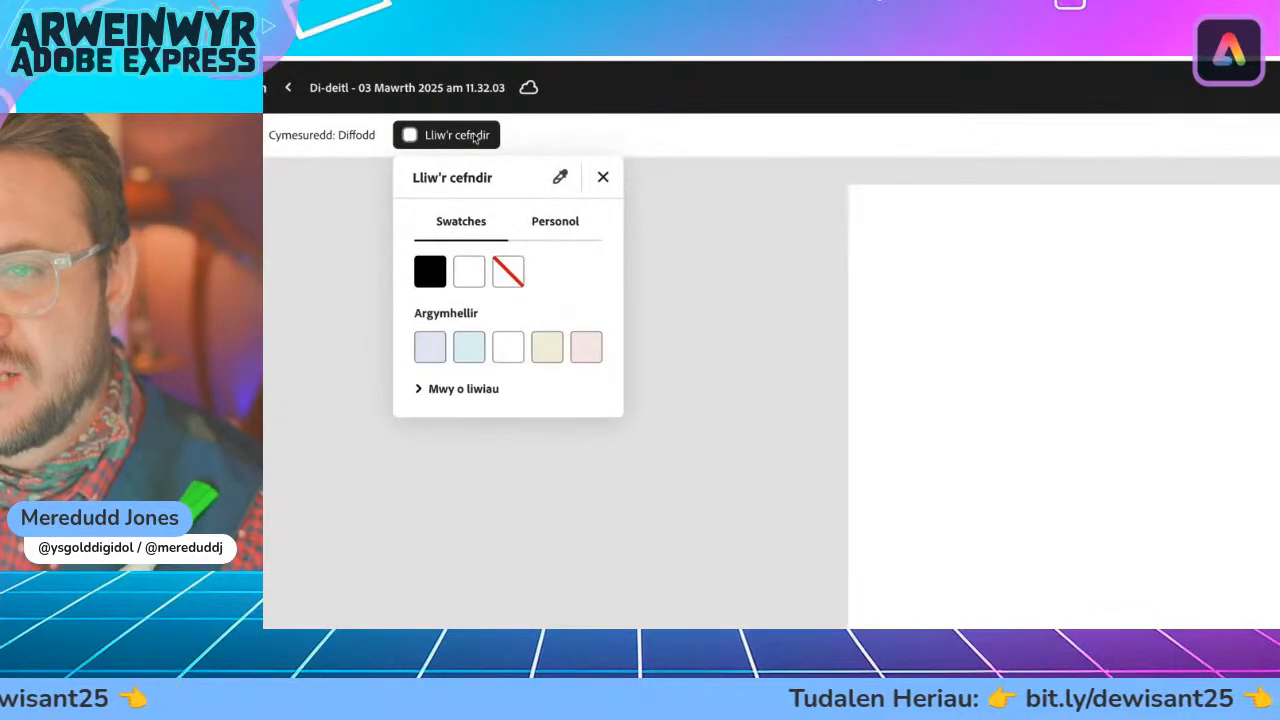
left_click(419, 390)
scroll(419, 390, "down", 3)
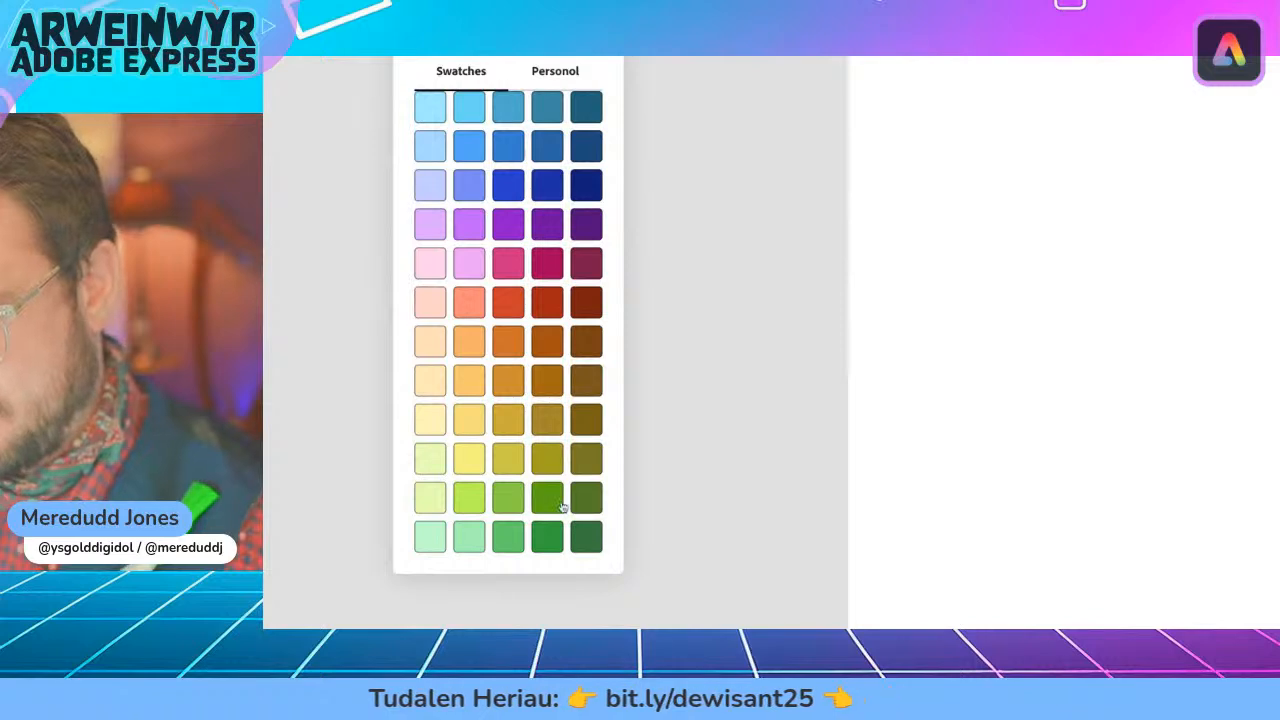
left_click(585, 507)
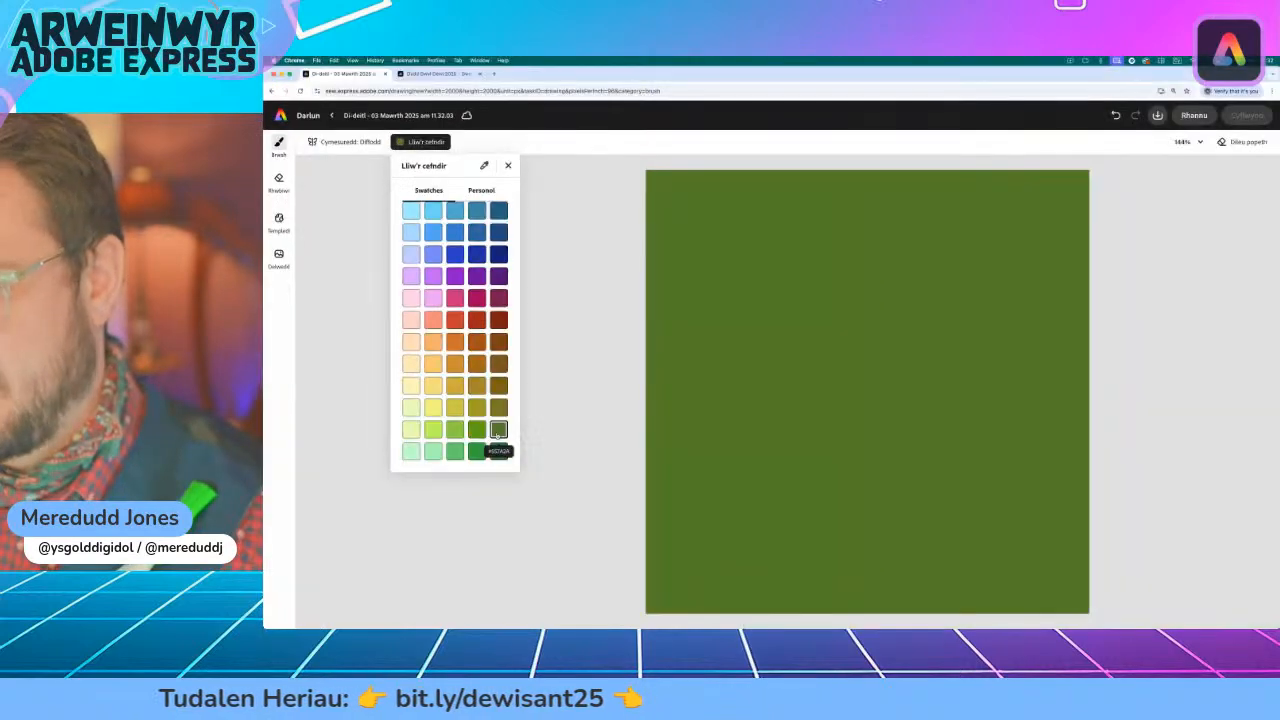
left_click(547, 497)
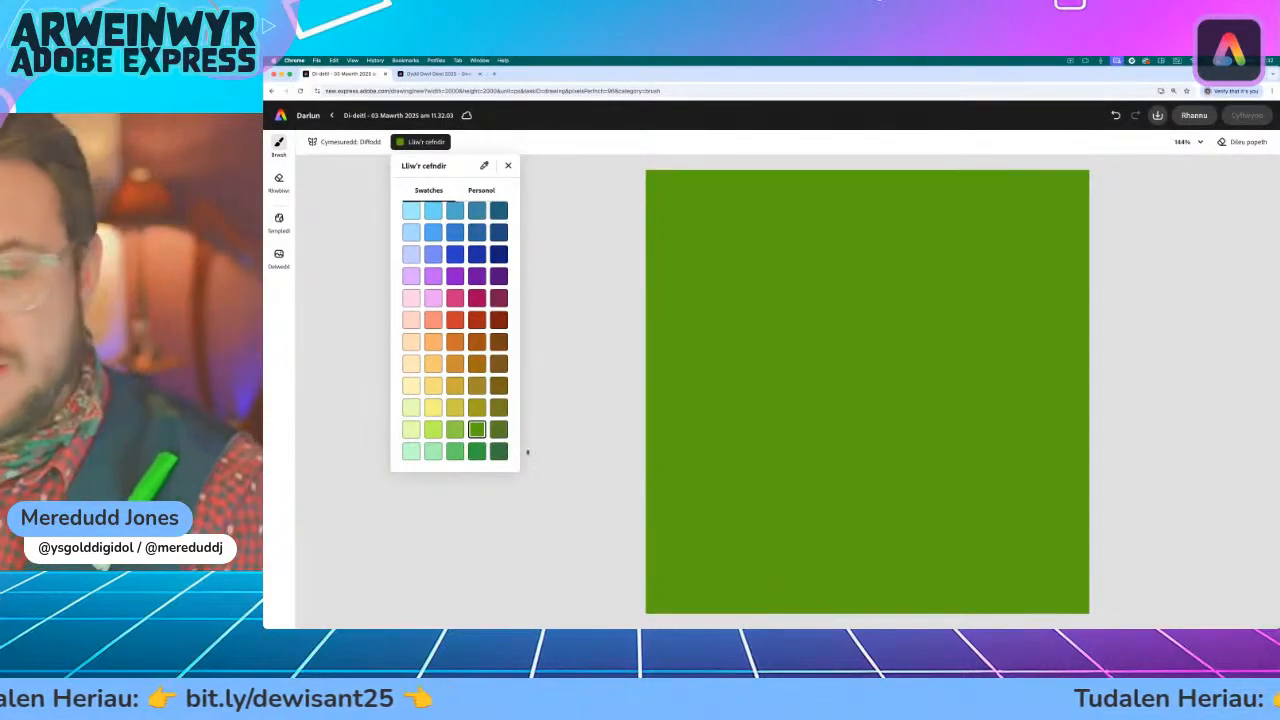
left_click(499, 451)
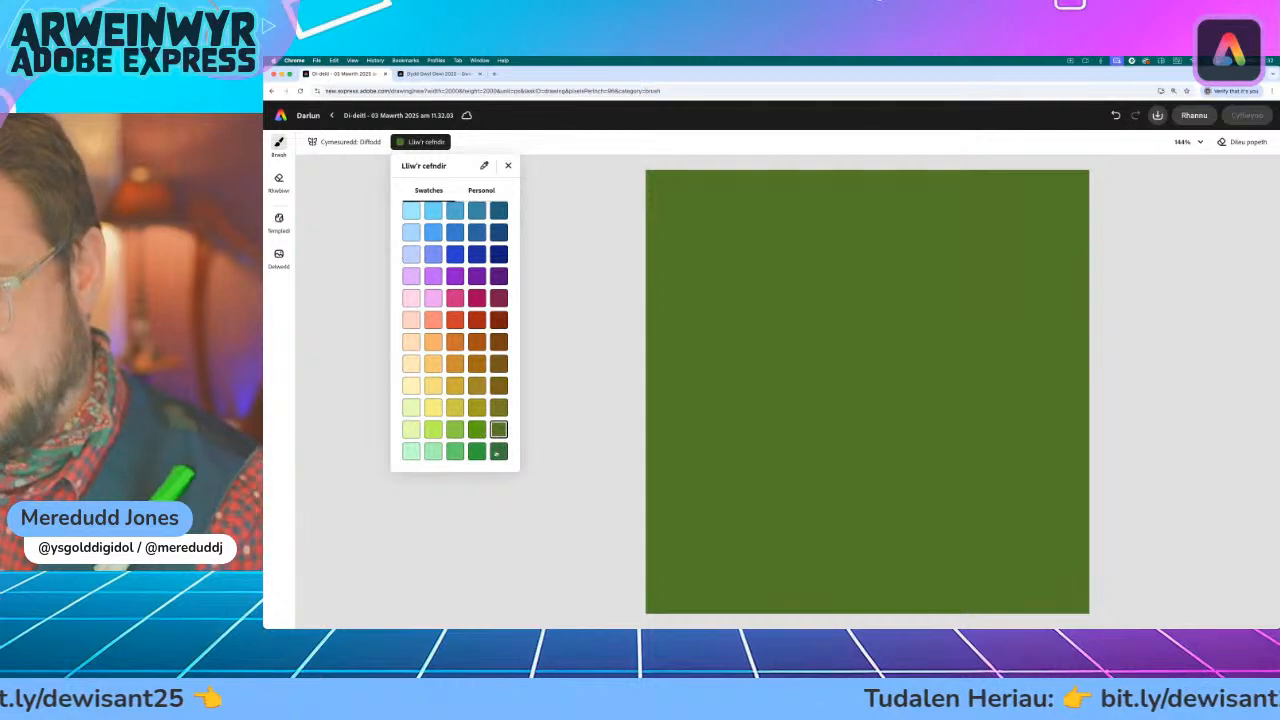
left_click(608, 395)
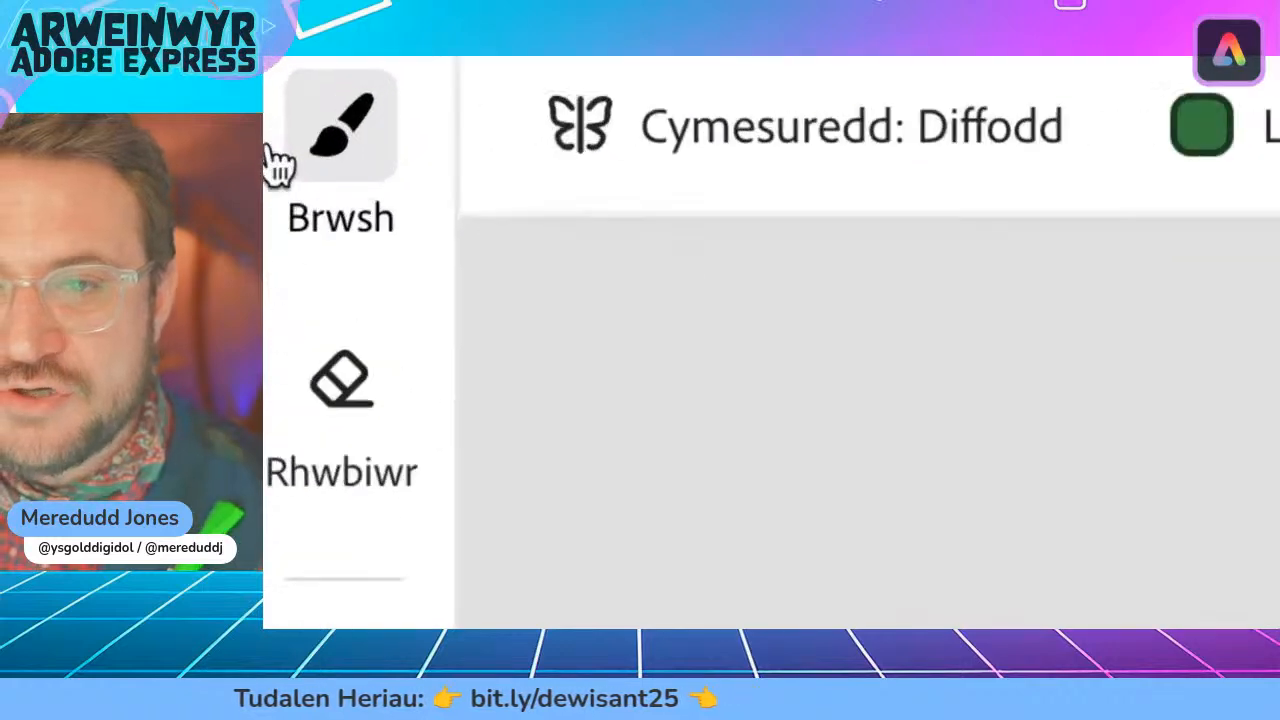
- Set up the decorative Glaswellt (grass) brush in green #62CC69 at size 1,000
left_click(322, 155)
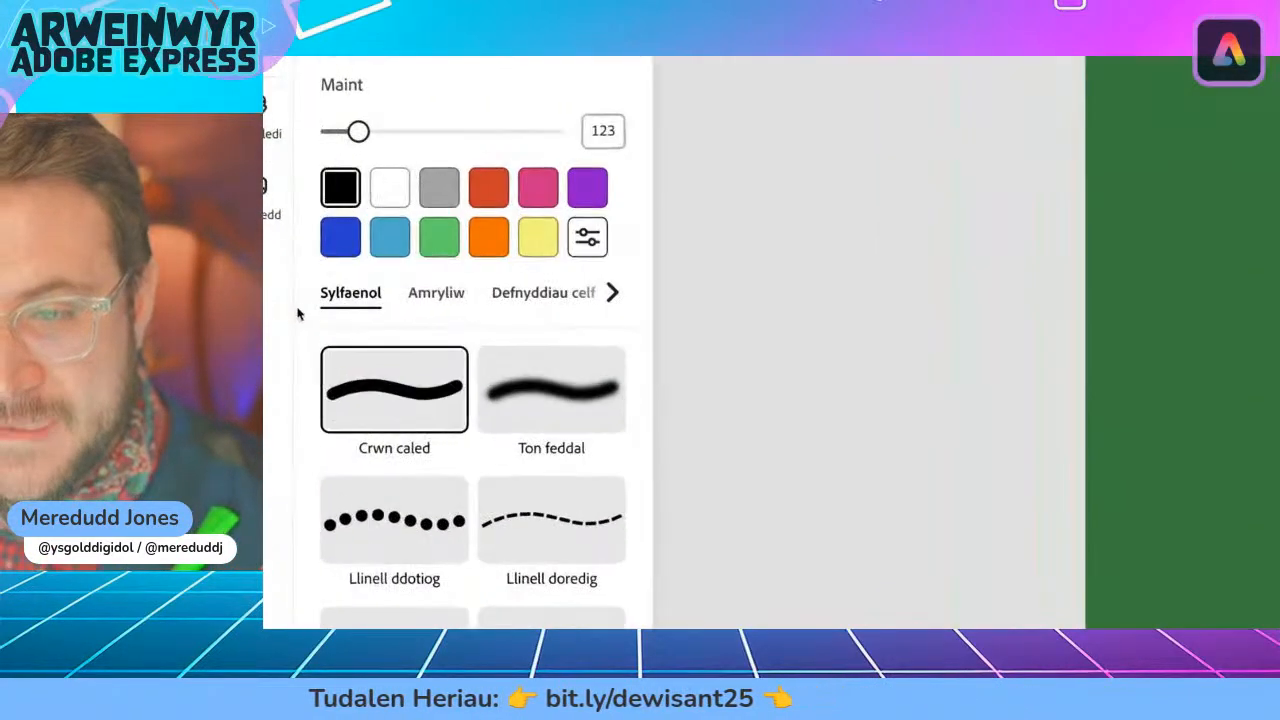
scroll(560, 306, "right", 3)
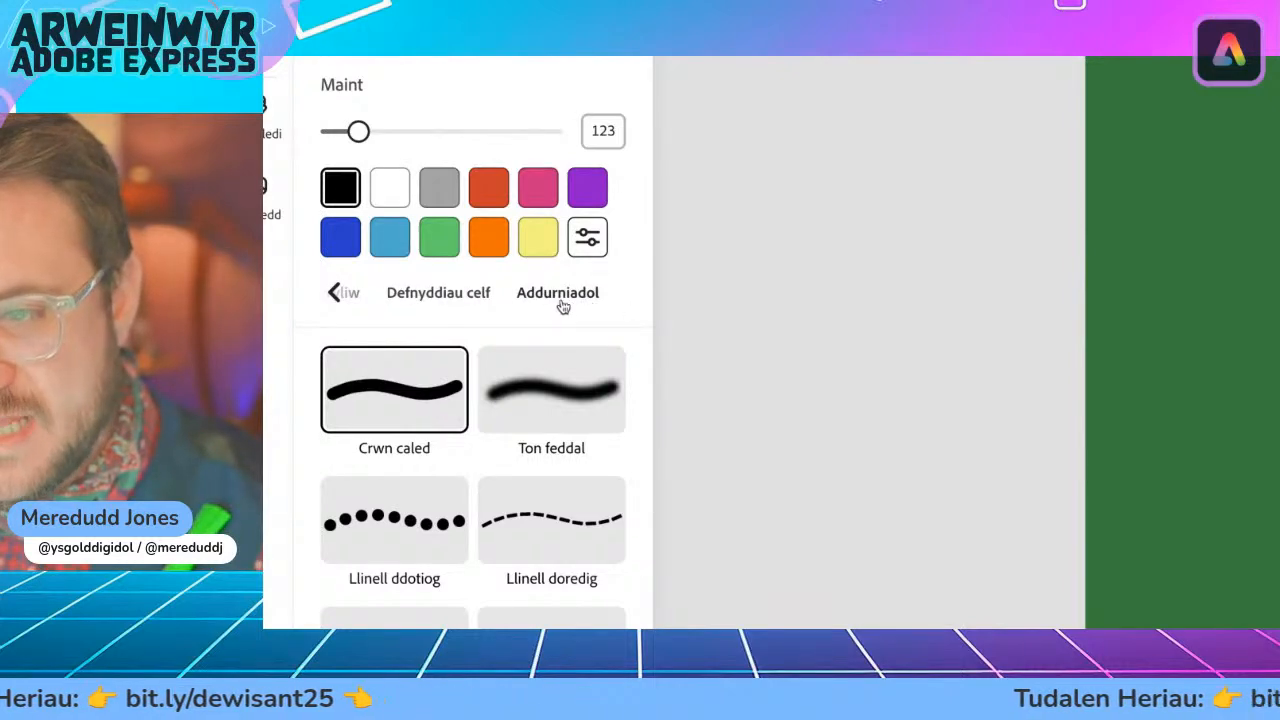
left_click(556, 303)
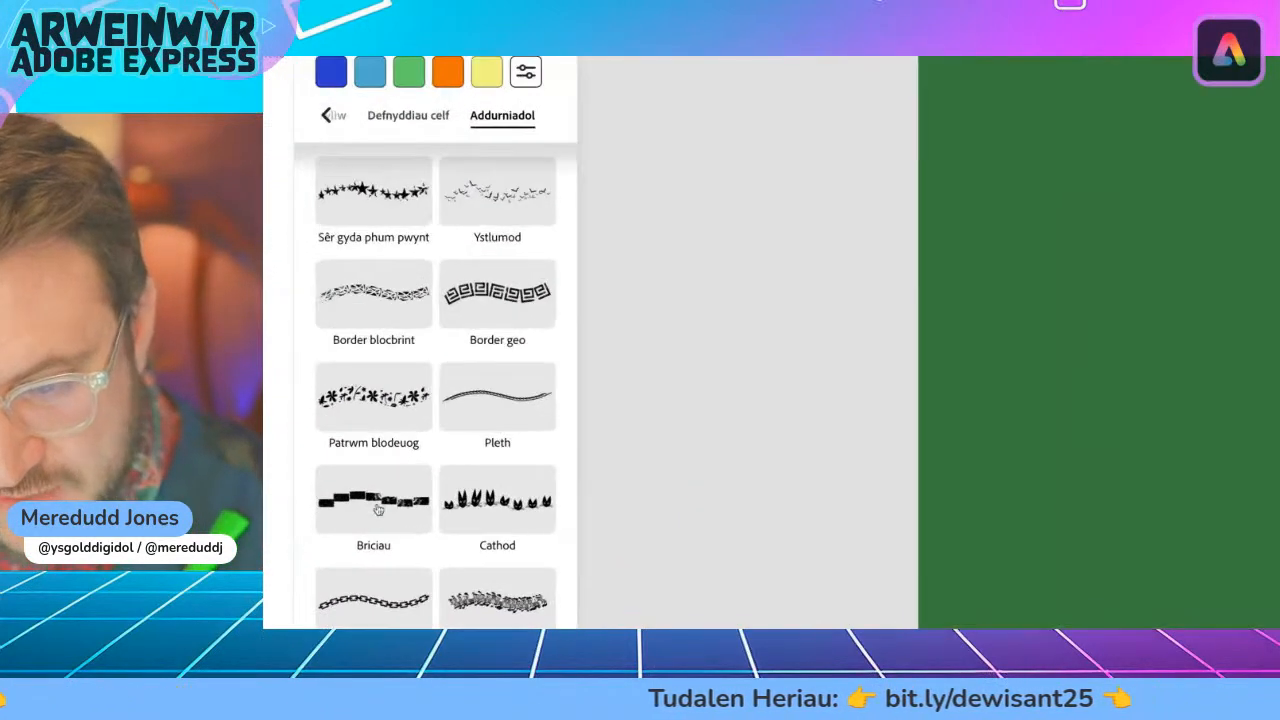
scroll(347, 521, "down", 5)
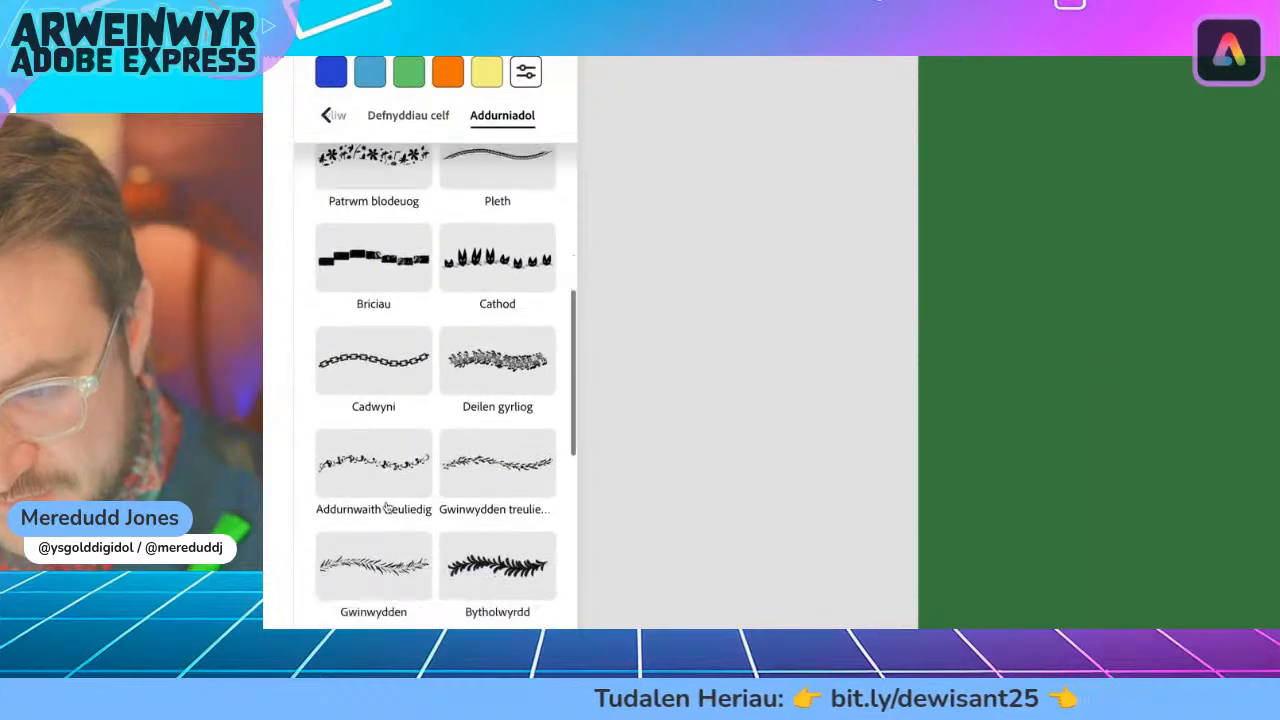
scroll(386, 507, "down", 5)
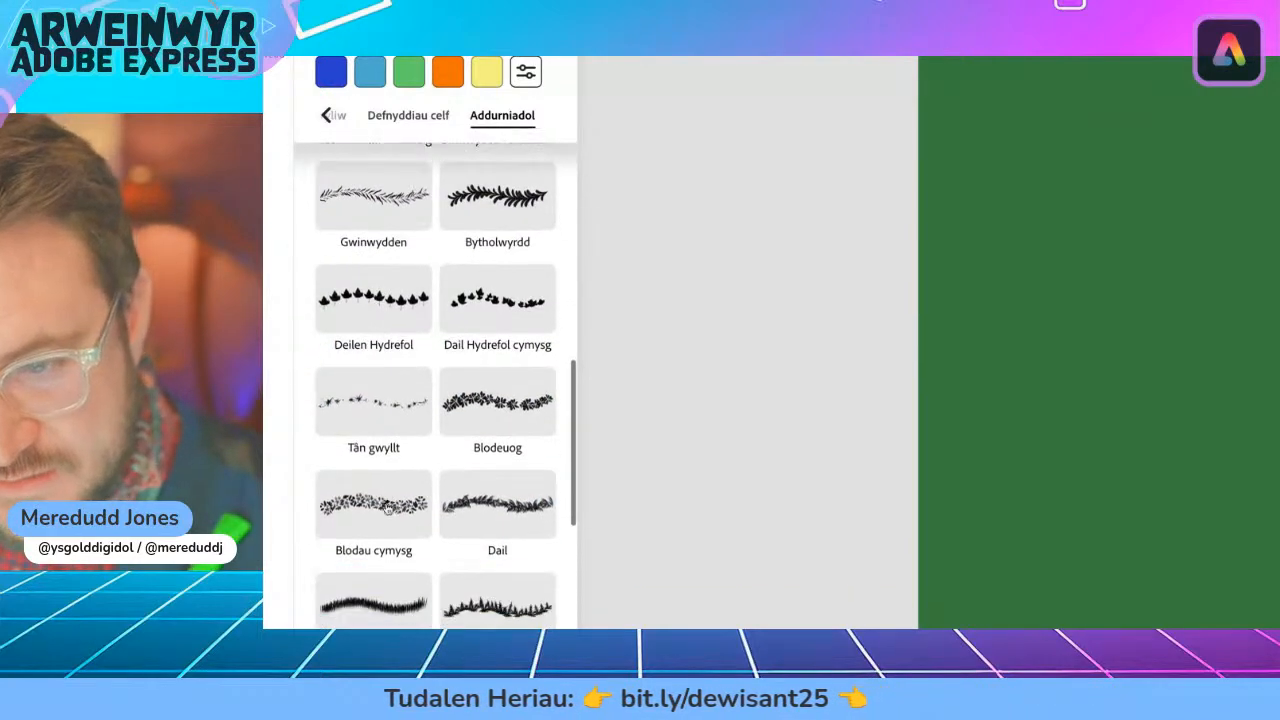
scroll(386, 507, "down", 1)
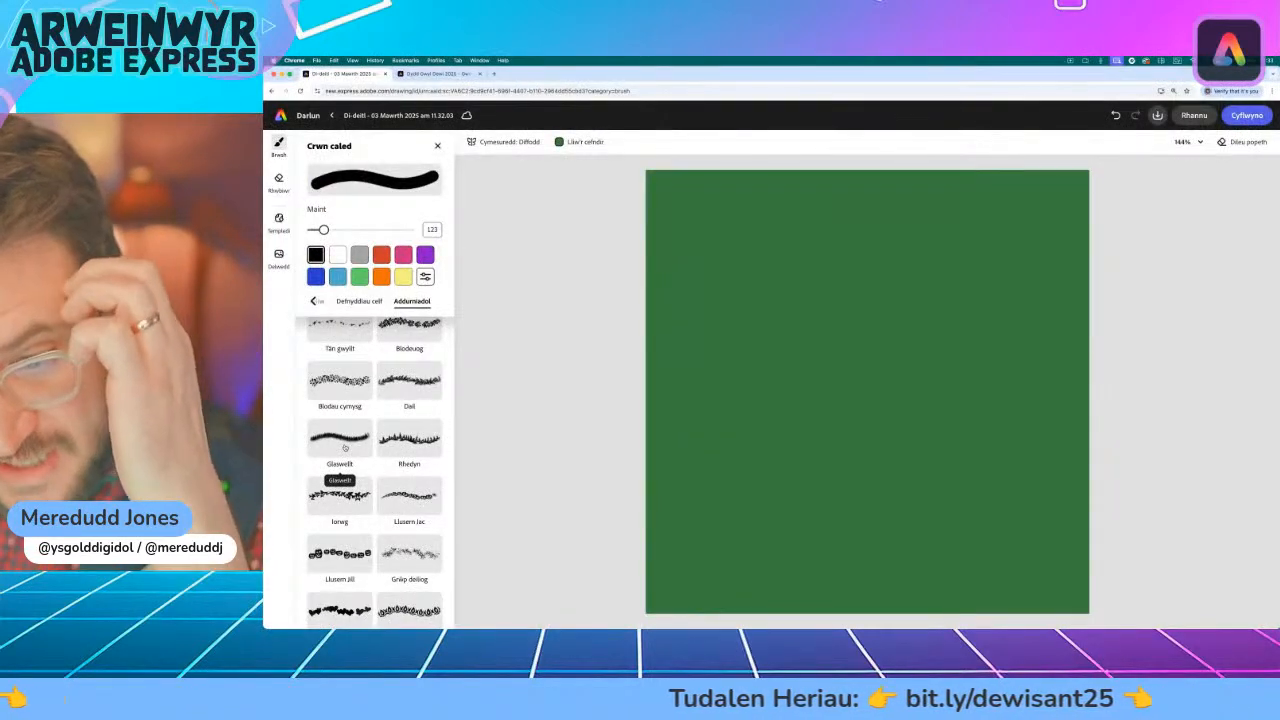
left_click(344, 448)
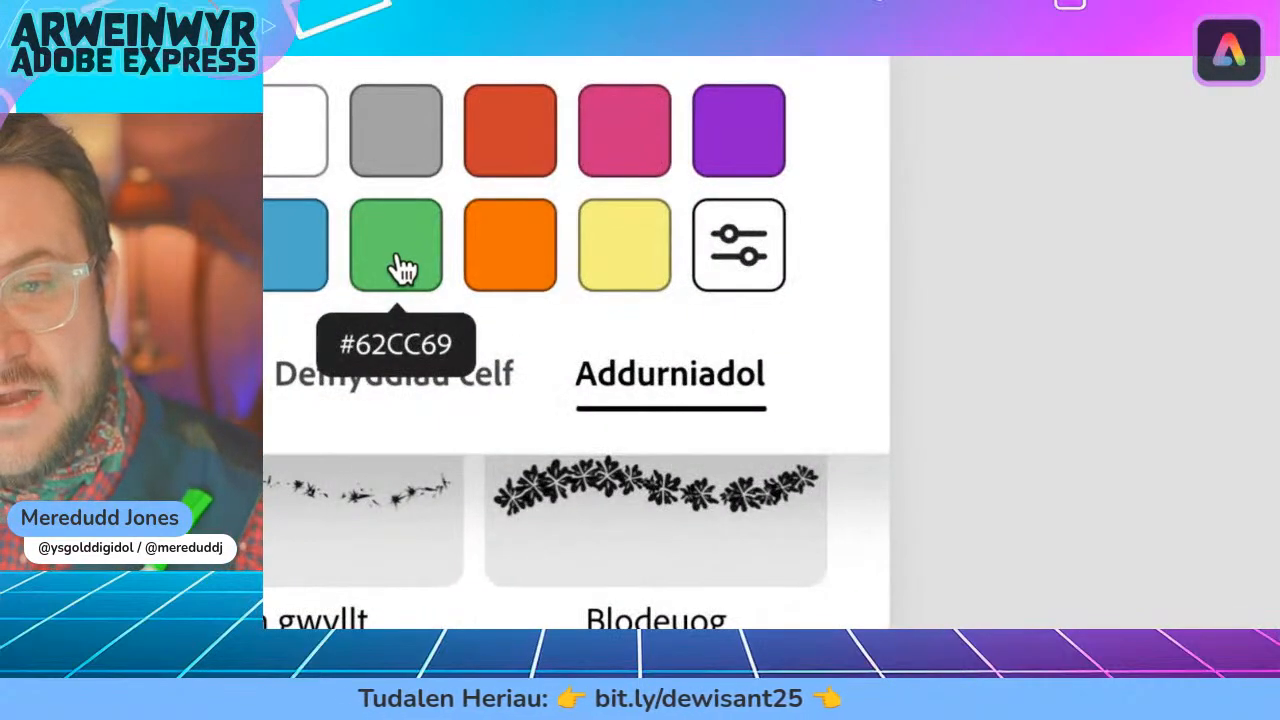
left_click(360, 277)
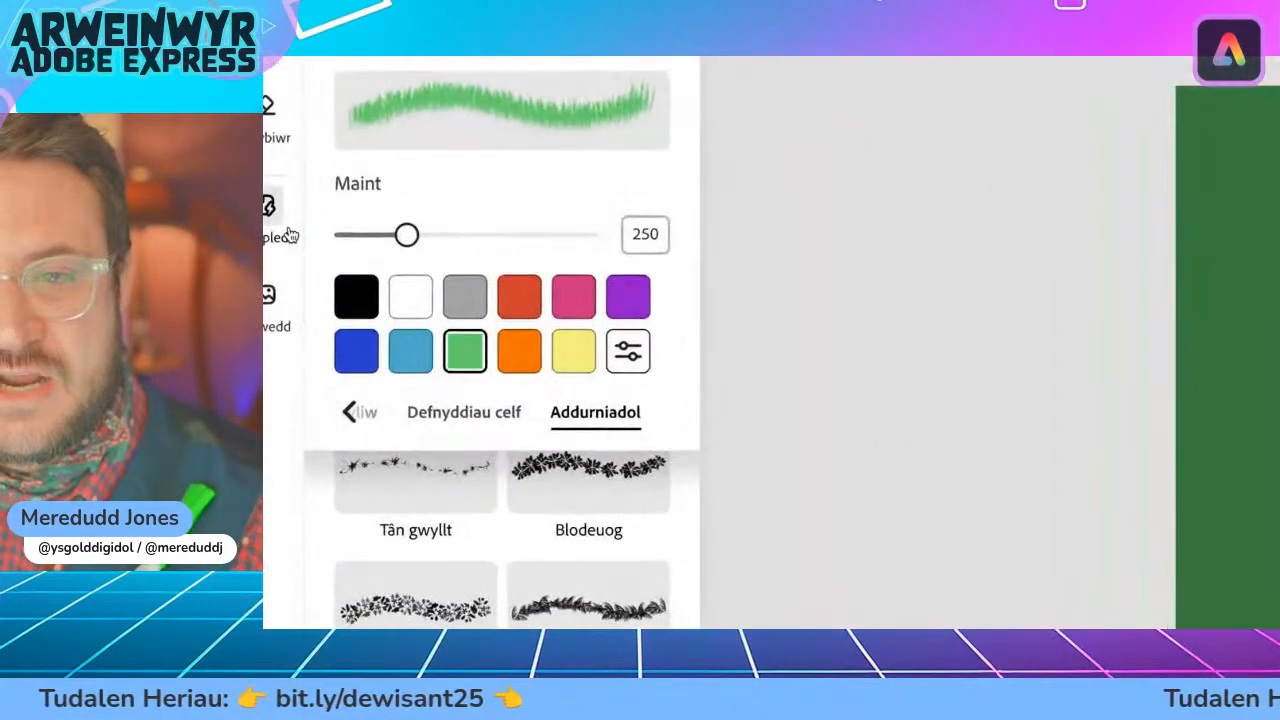
left_click_drag(430, 250, 677, 247)
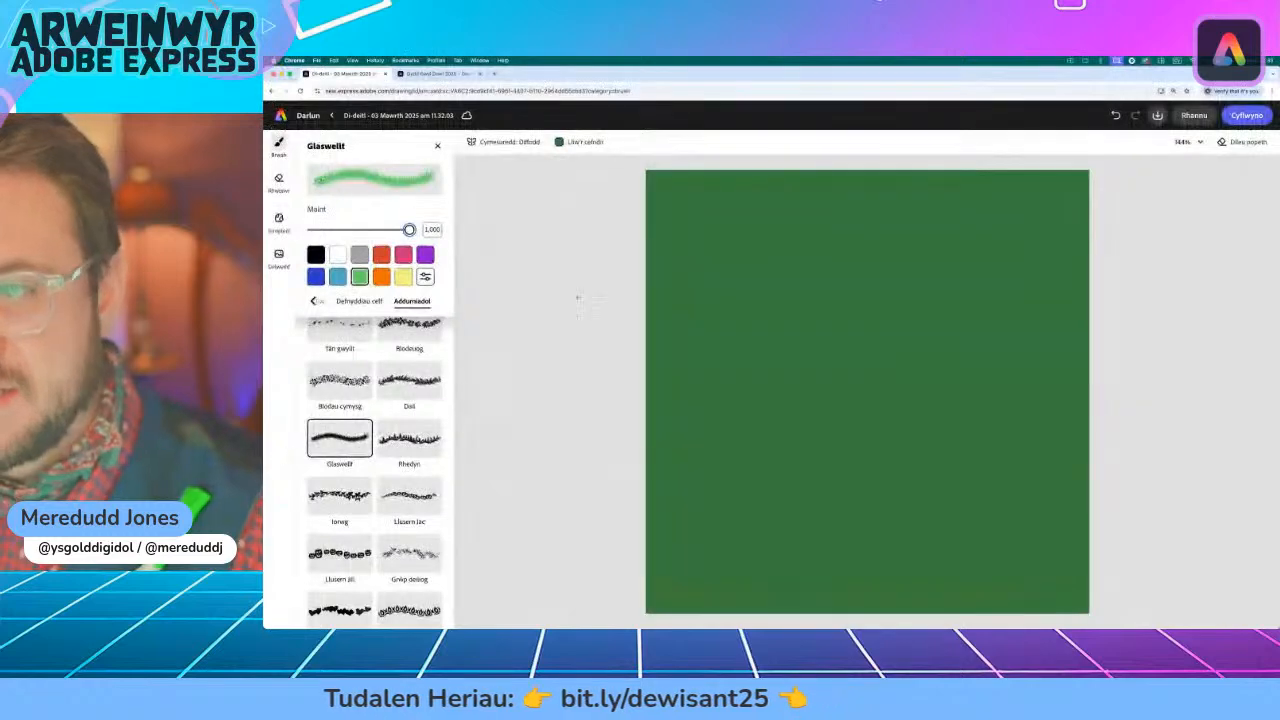
- Paint rows of grass across the whole canvas, filling in the darker gaps between the strokes
mouse_move(668, 205)
left_mouse_down()
mouse_move(1085, 215)
mouse_move(785, 300)
left_mouse_up()
mouse_move(654, 298)
left_mouse_down()
mouse_move(920, 270)
mouse_move(1085, 290)
mouse_move(700, 390)
mouse_move(1095, 463)
mouse_move(655, 505)
mouse_move(1219, 595)
mouse_move(650, 600)
left_mouse_up()
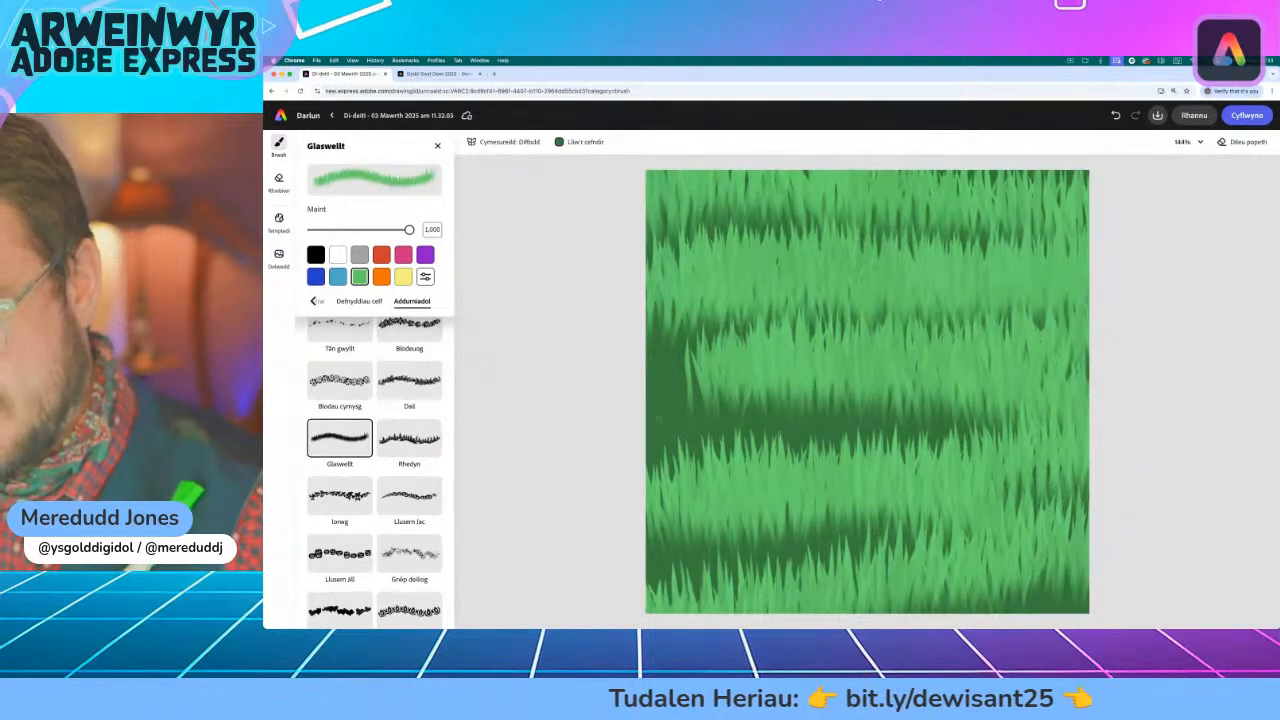
left_click_drag(658, 418, 948, 430)
mouse_move(905, 520)
left_mouse_down()
mouse_move(772, 525)
mouse_move(722, 555)
mouse_move(656, 555)
left_mouse_up()
left_click_drag(660, 345, 750, 330)
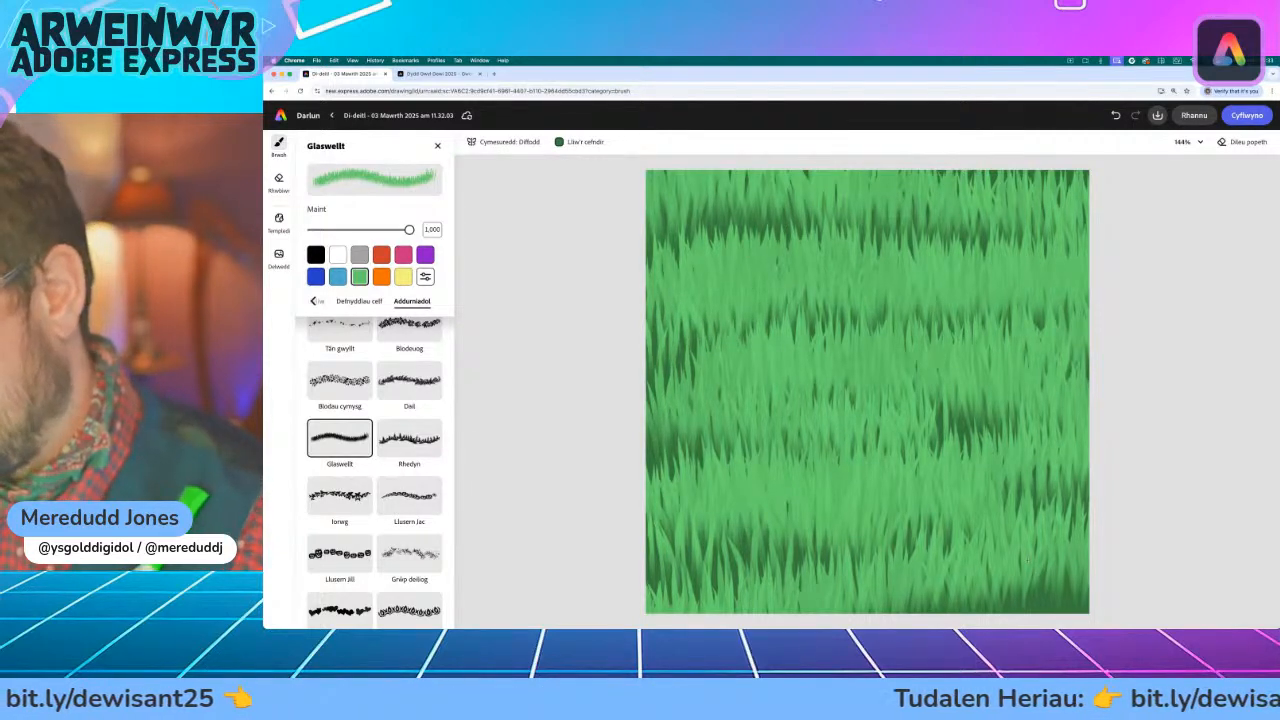
left_click_drag(1034, 590, 1086, 592)
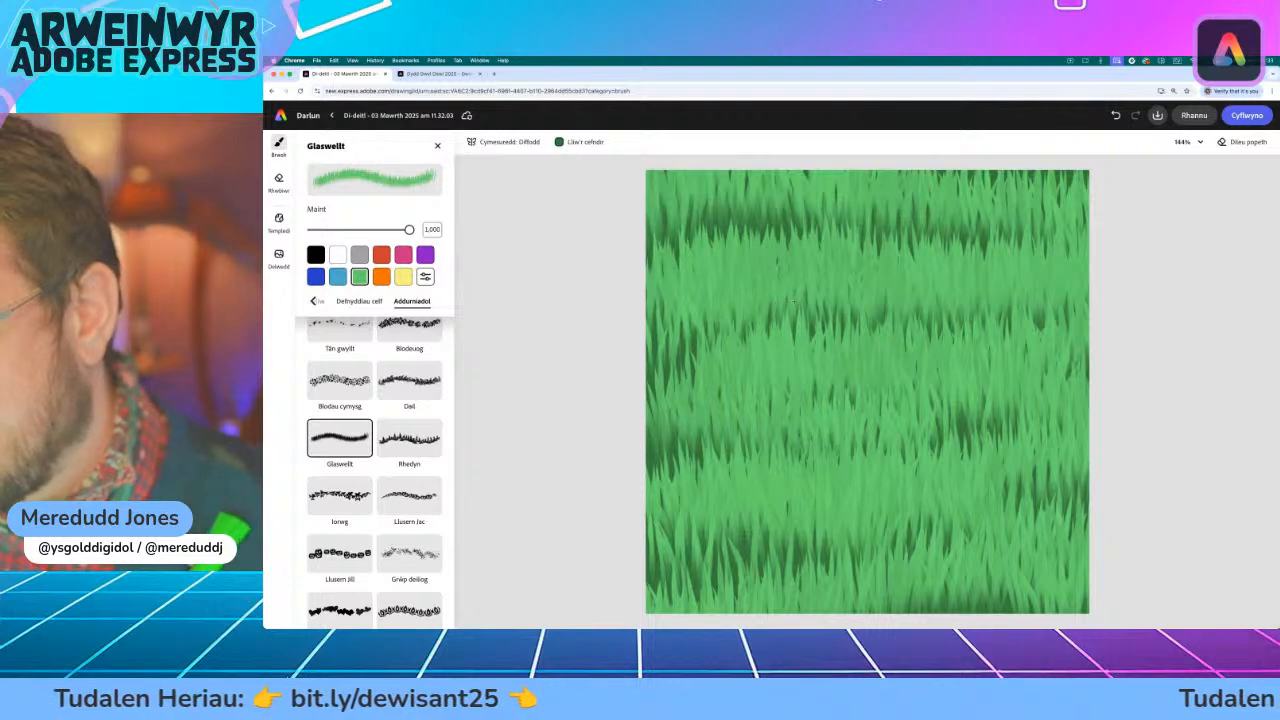
left_click_drag(812, 316, 882, 320)
left_click_drag(658, 335, 686, 337)
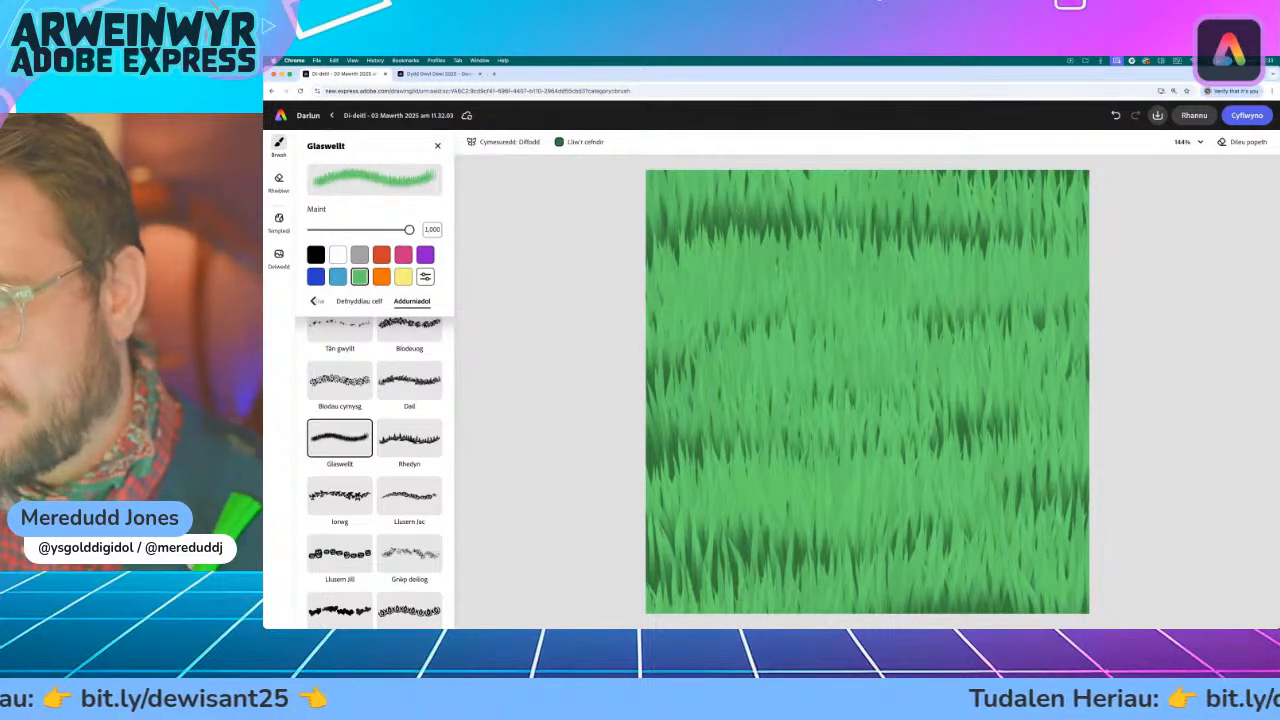
left_click_drag(738, 222, 858, 228)
left_click_drag(1006, 212, 1044, 234)
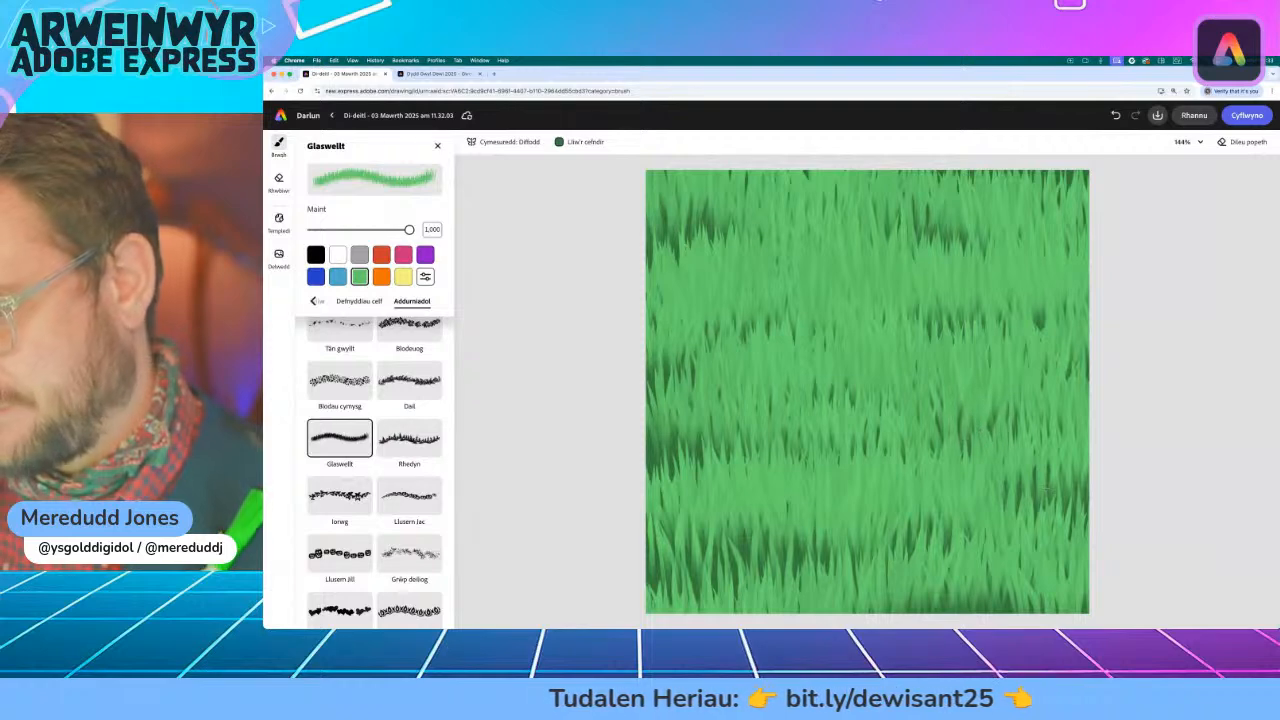
left_click_drag(730, 540, 758, 544)
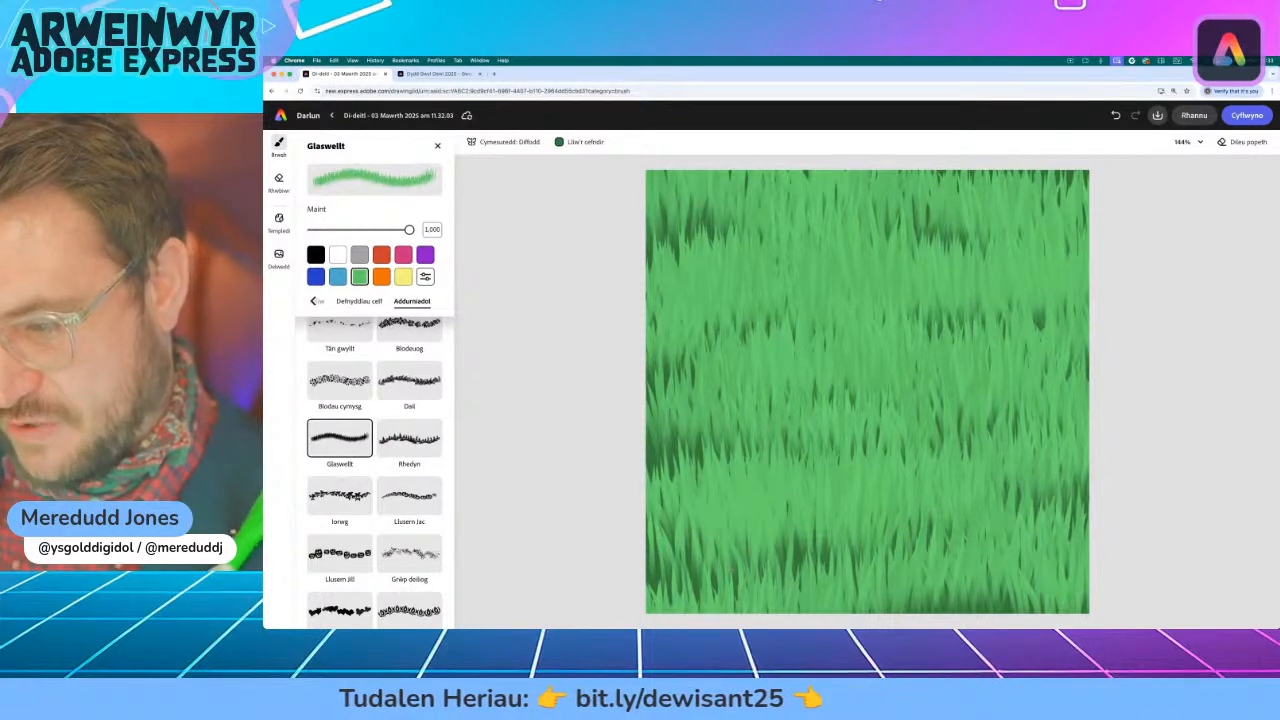
left_click(672, 420)
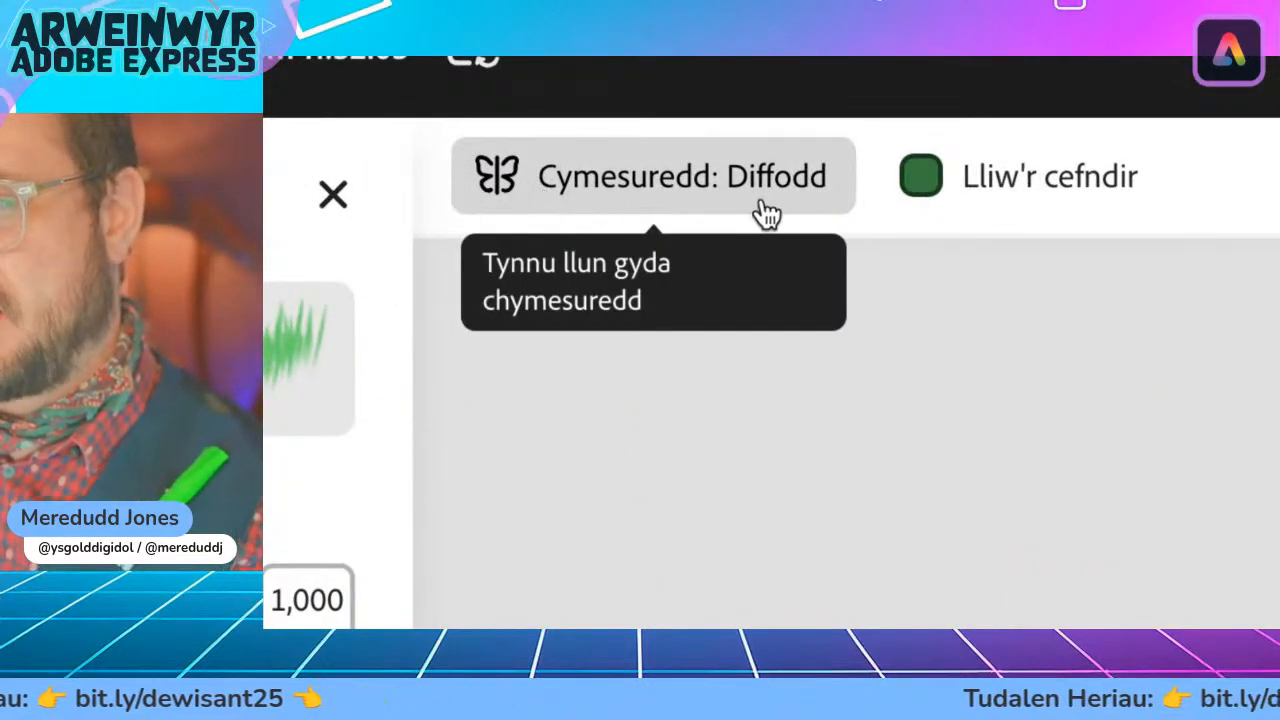
- Turn on drawing symmetry and choose the reflective (Adlewyrchol) pattern with three crossing axes
left_click(677, 197)
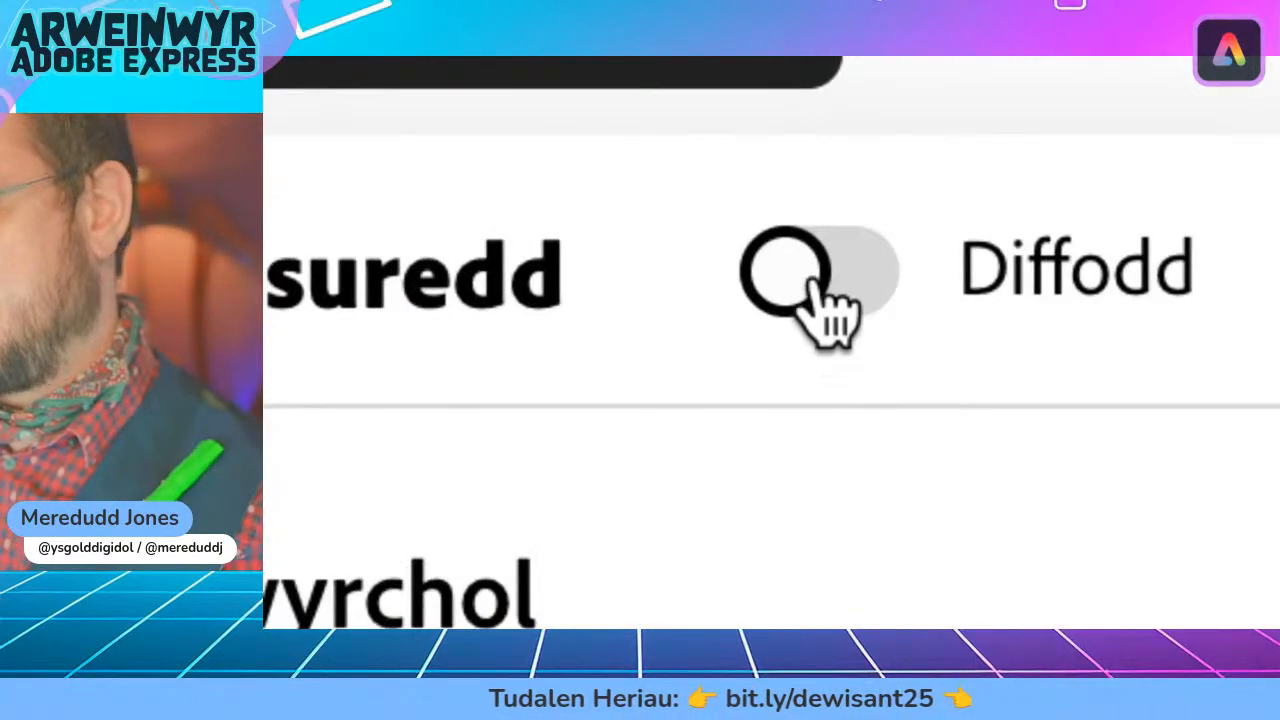
left_click(815, 300)
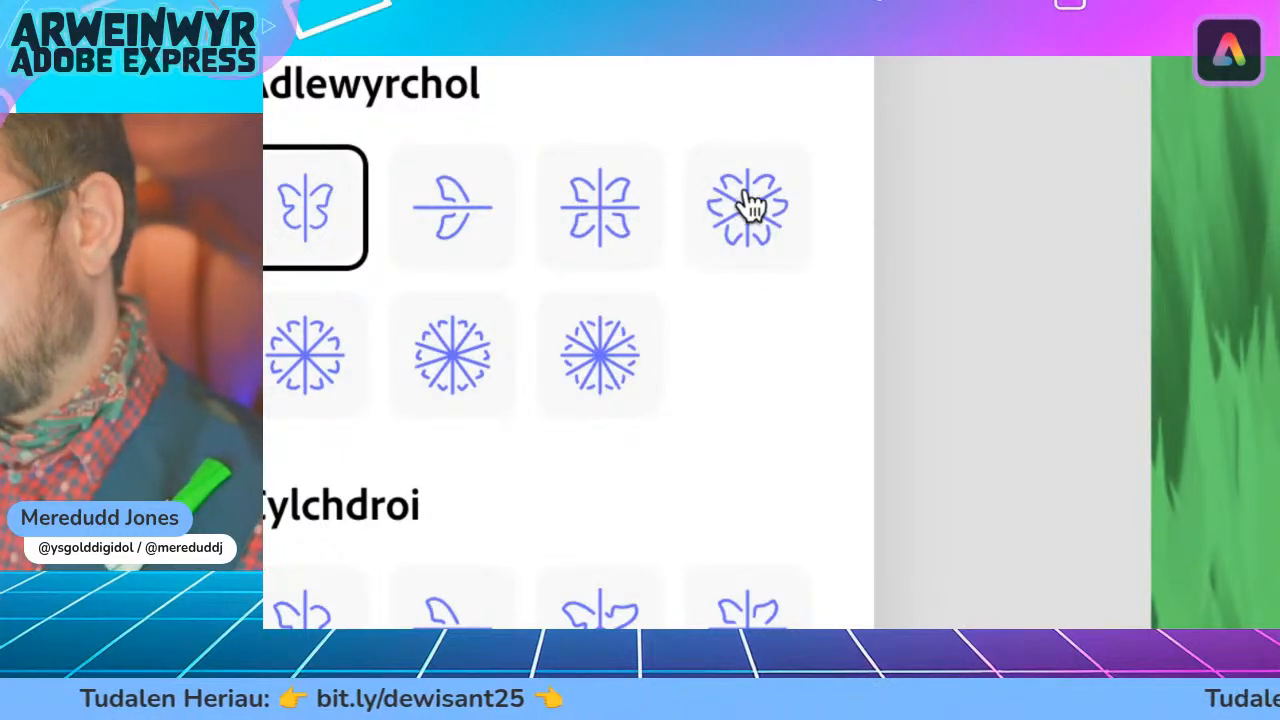
left_click(745, 212)
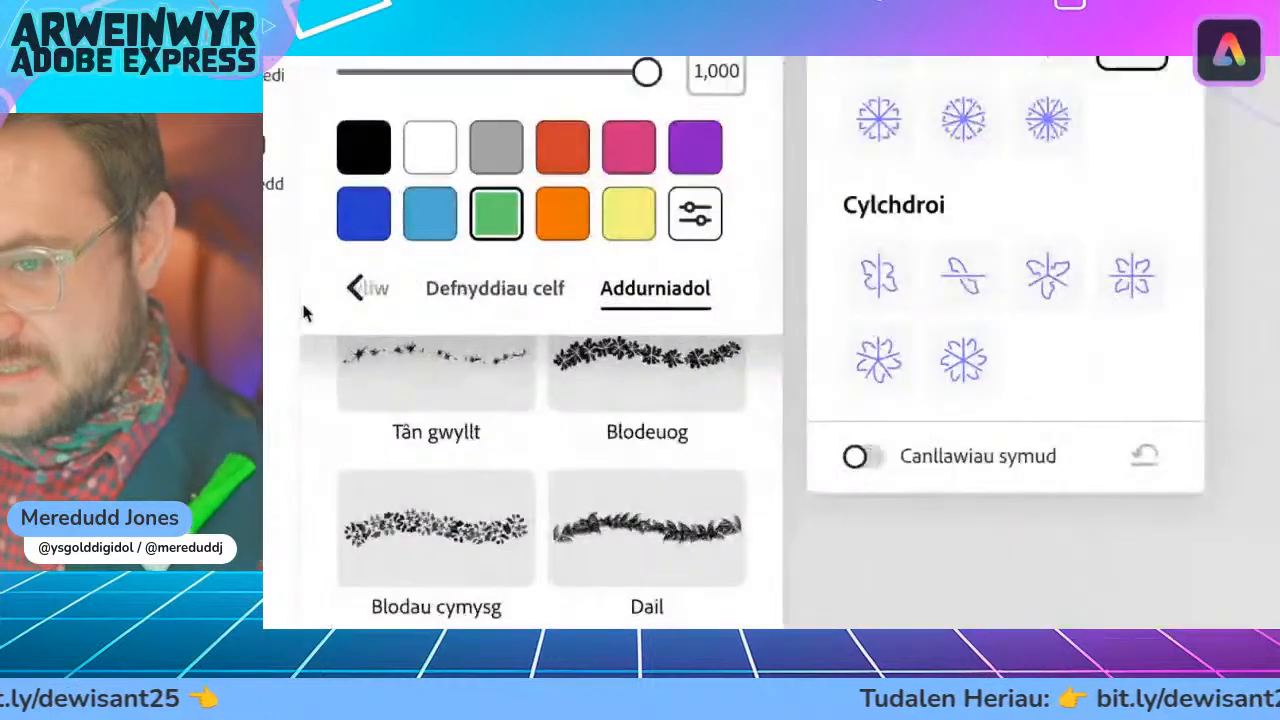
- Set up the art-material Paent gwlyb (wet paint) brush in light yellow
left_click(404, 279)
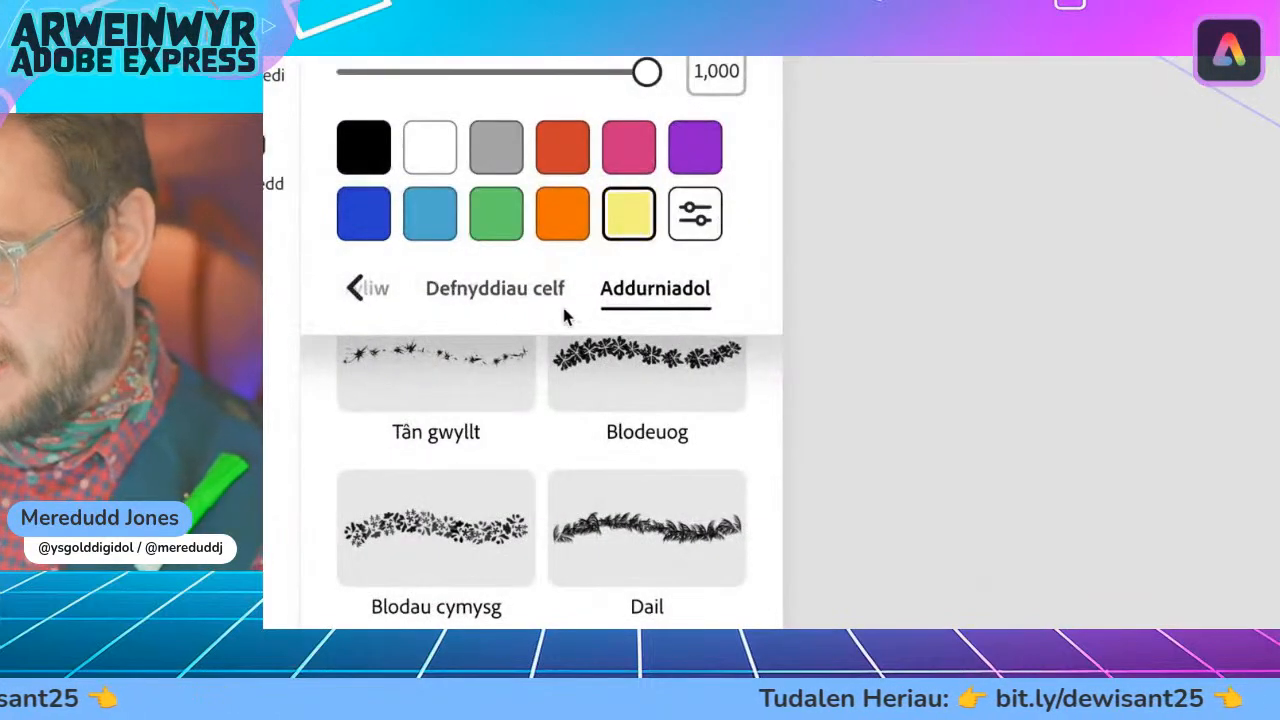
left_click(465, 303)
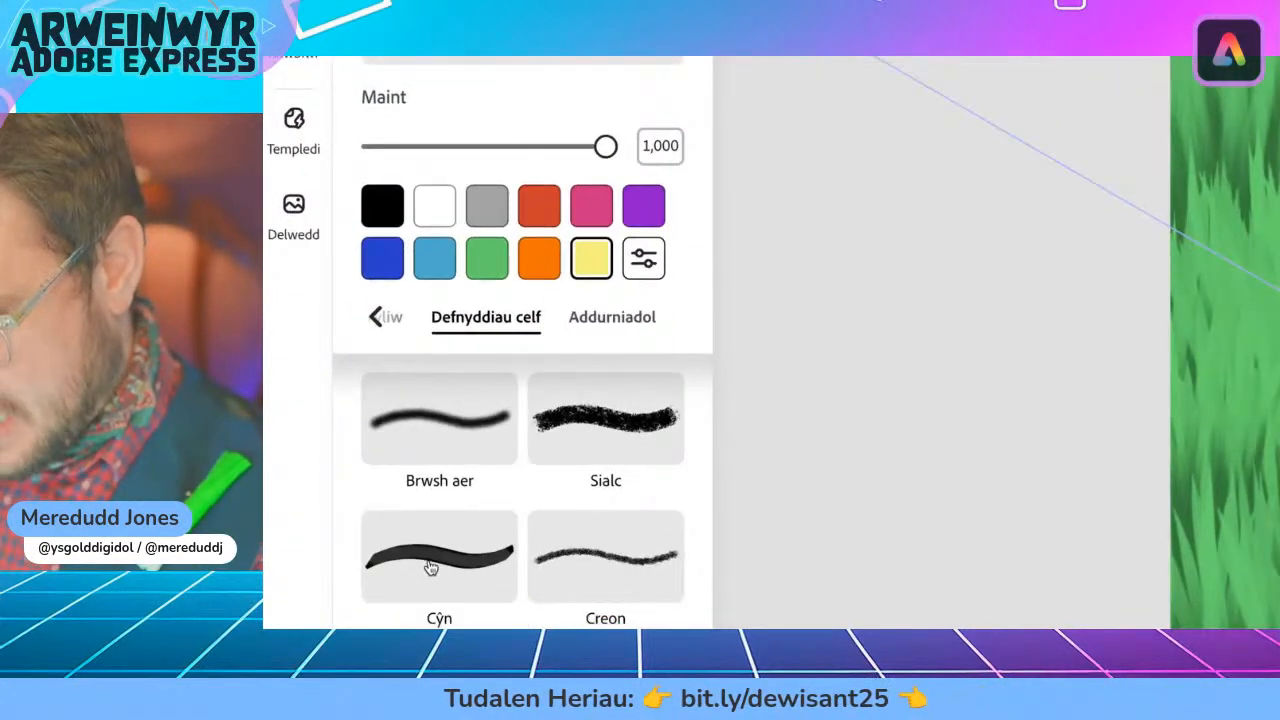
scroll(430, 568, "down", 4)
scroll(430, 568, "up", 3)
scroll(430, 568, "down", 2)
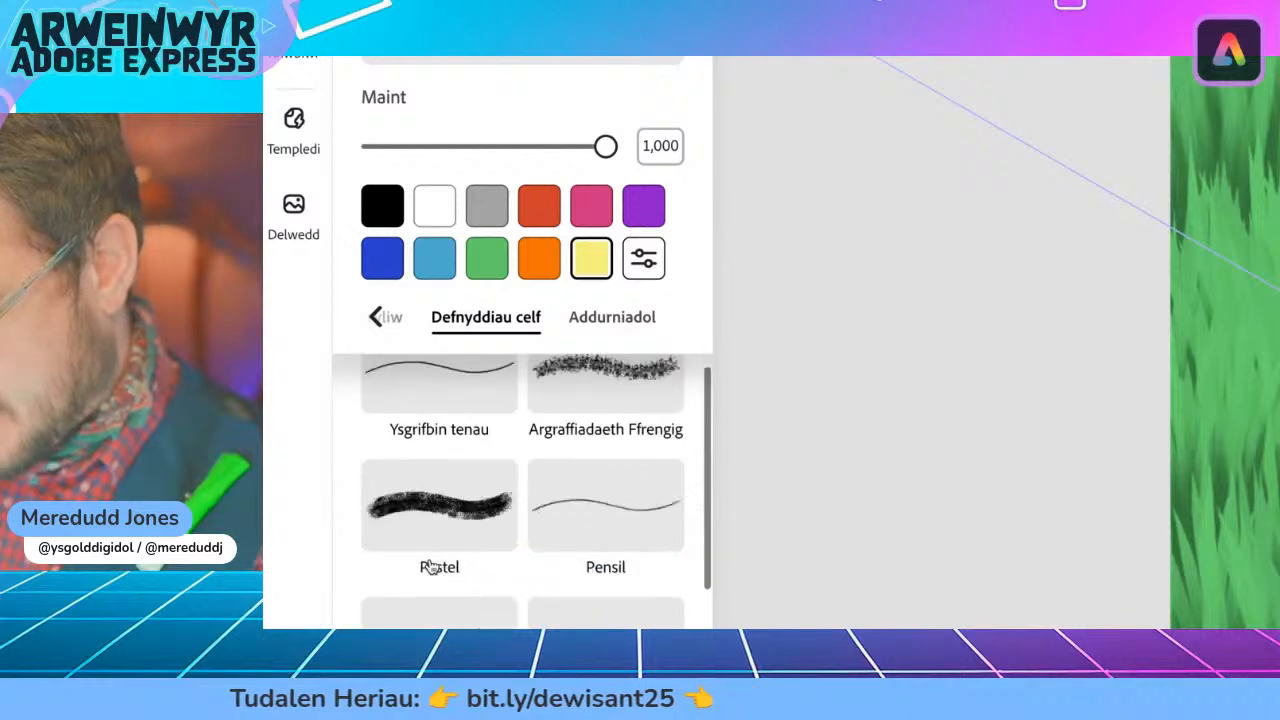
scroll(430, 565, "down", 6)
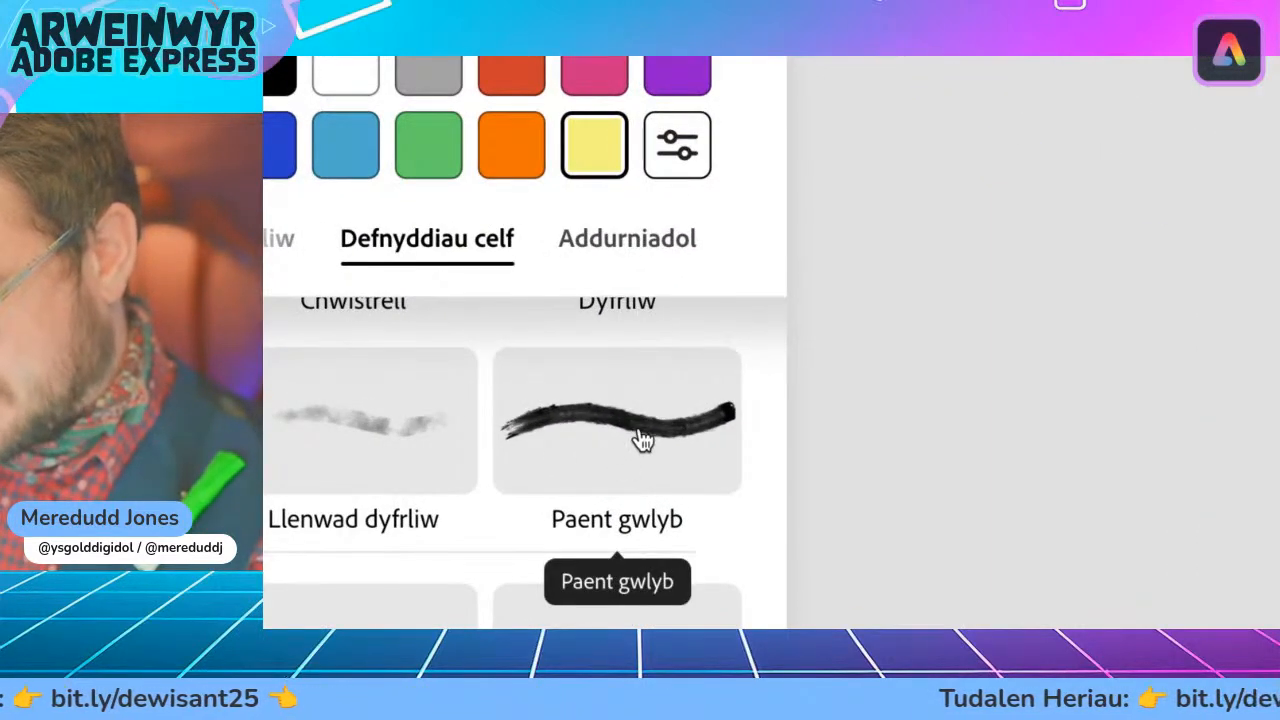
left_click(643, 441)
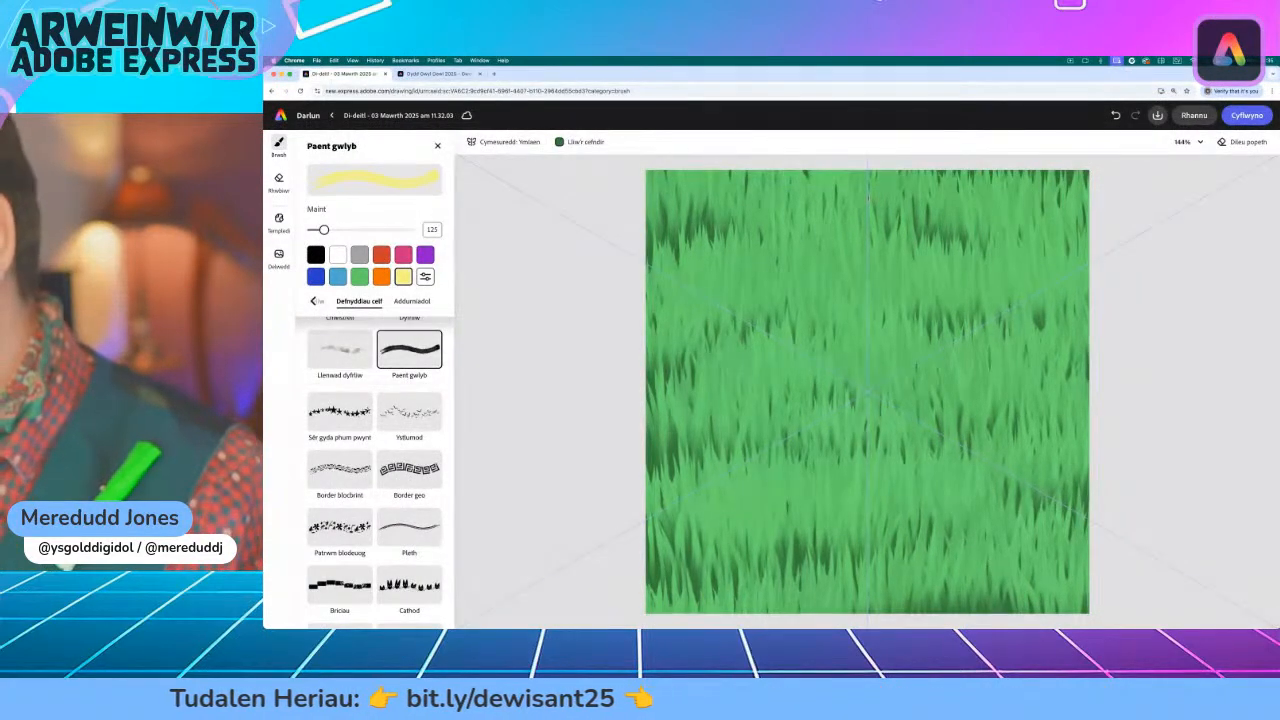
- Undo a trial yellow petal stroke and switch the symmetry to the last reflective (Adlewyrchol) pattern with six crossing axes
mouse_move(888, 203)
left_mouse_down()
mouse_move(919, 272)
mouse_move(913, 326)
mouse_move(882, 383)
left_mouse_up()
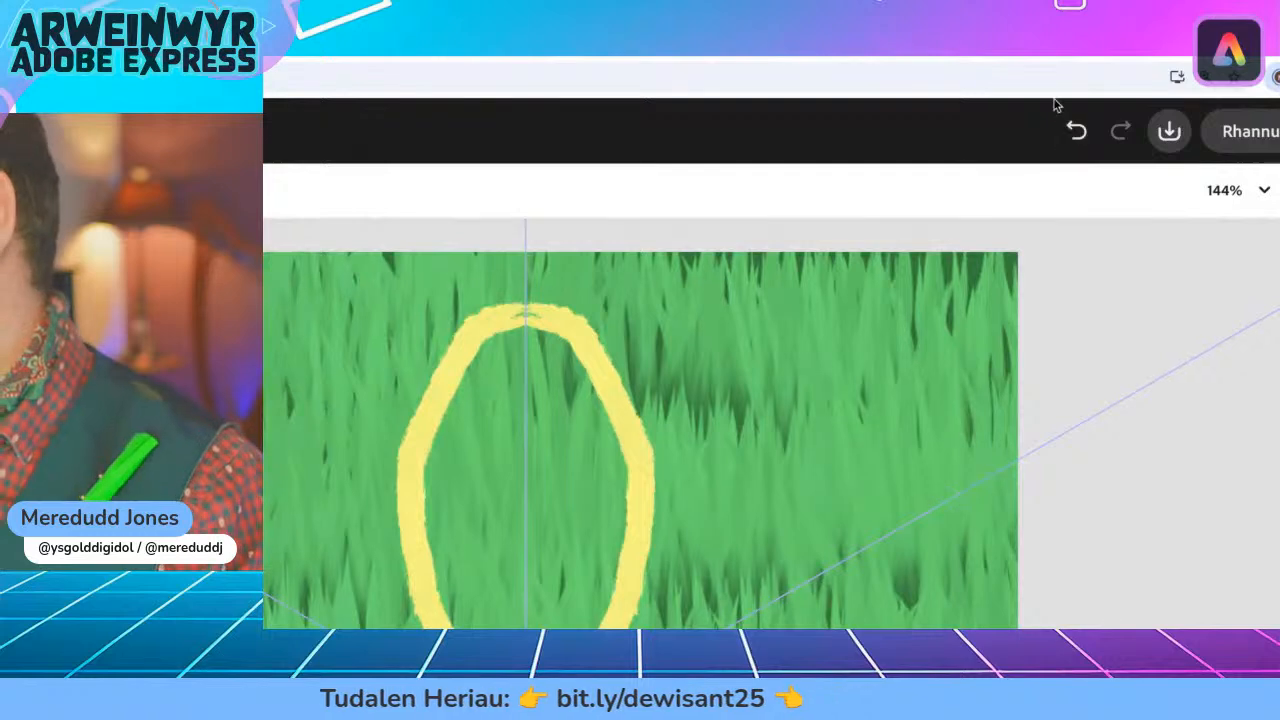
left_click(1079, 136)
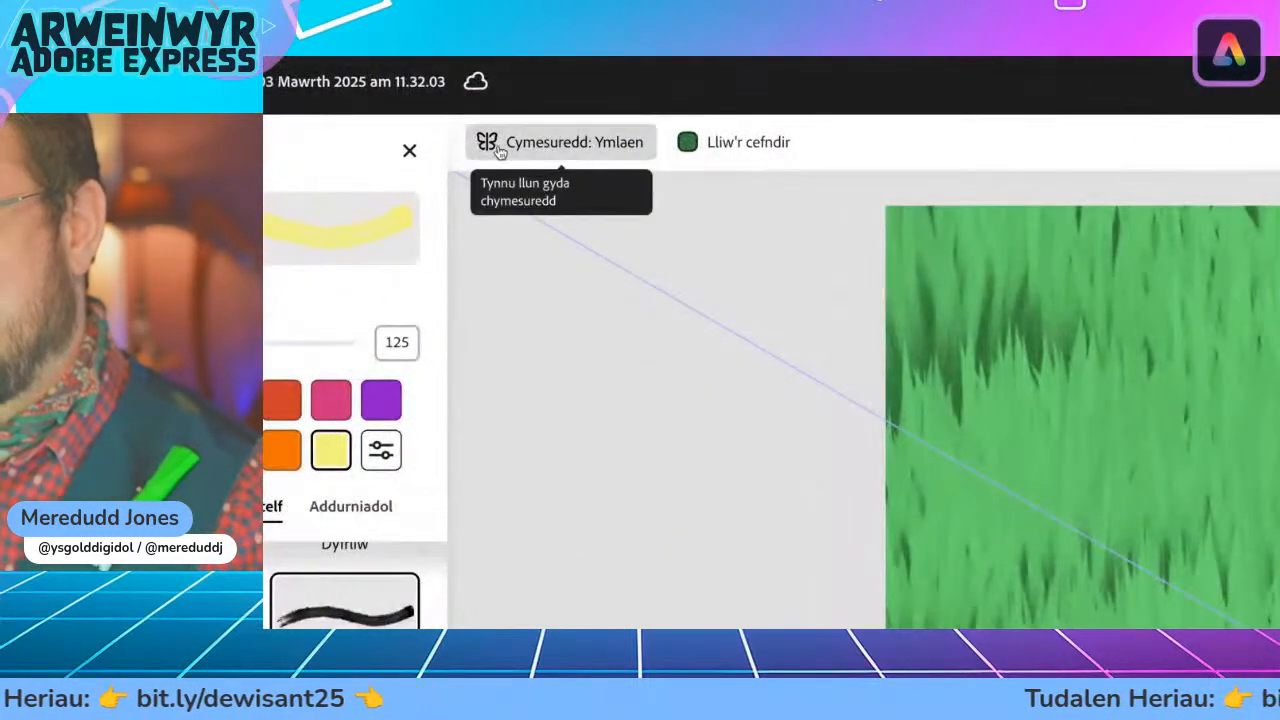
left_click(565, 150)
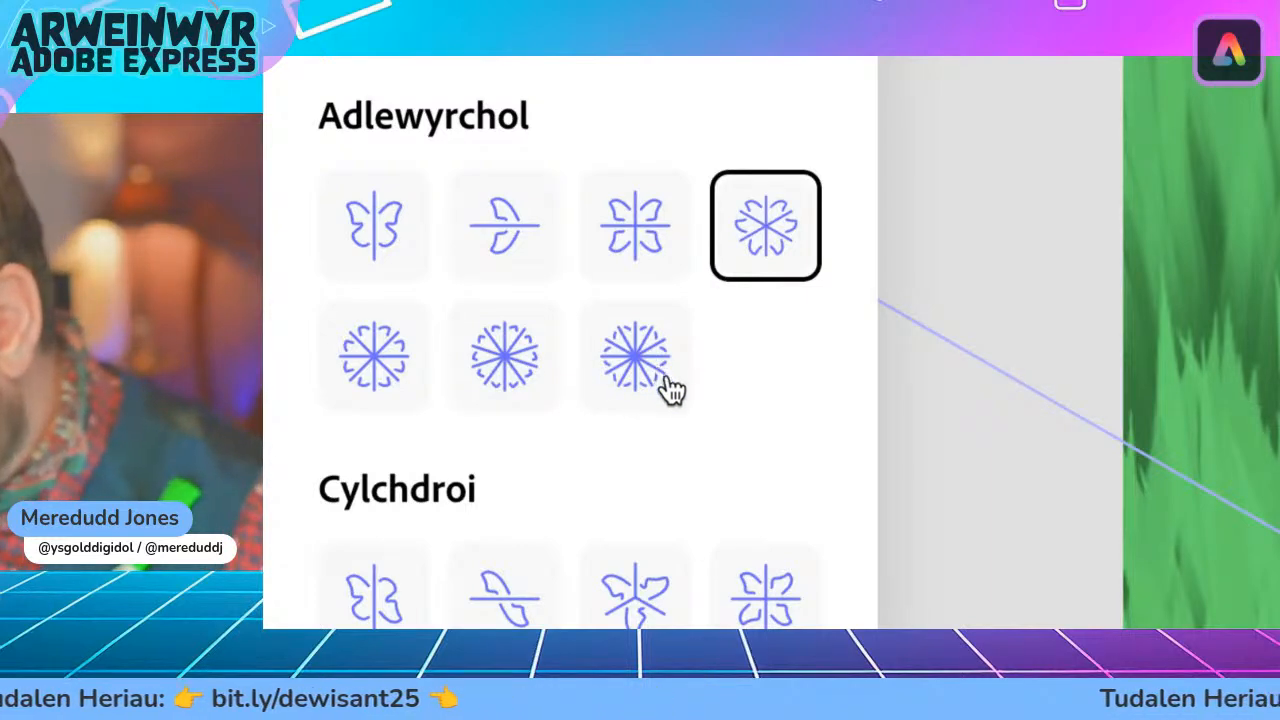
left_click(632, 368)
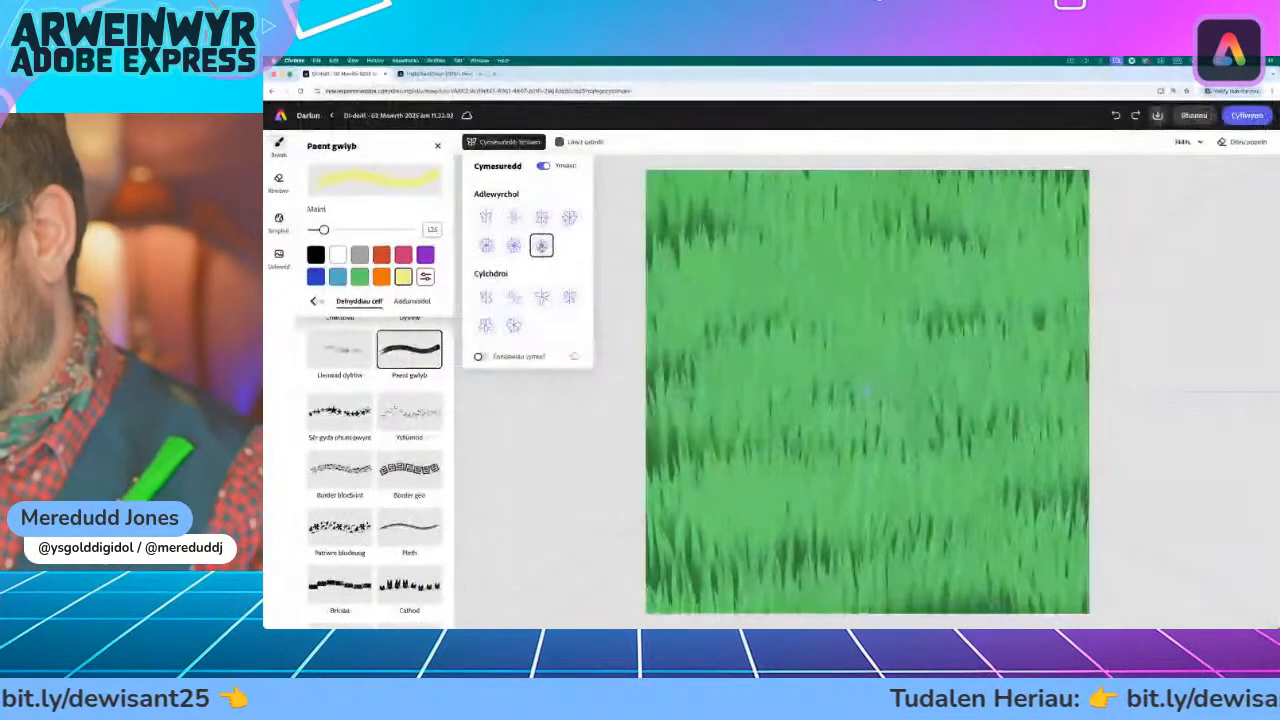
mouse_move(869, 208)
left_mouse_down()
mouse_move(903, 230)
mouse_move(914, 302)
mouse_move(896, 362)
mouse_move(867, 393)
left_mouse_up()
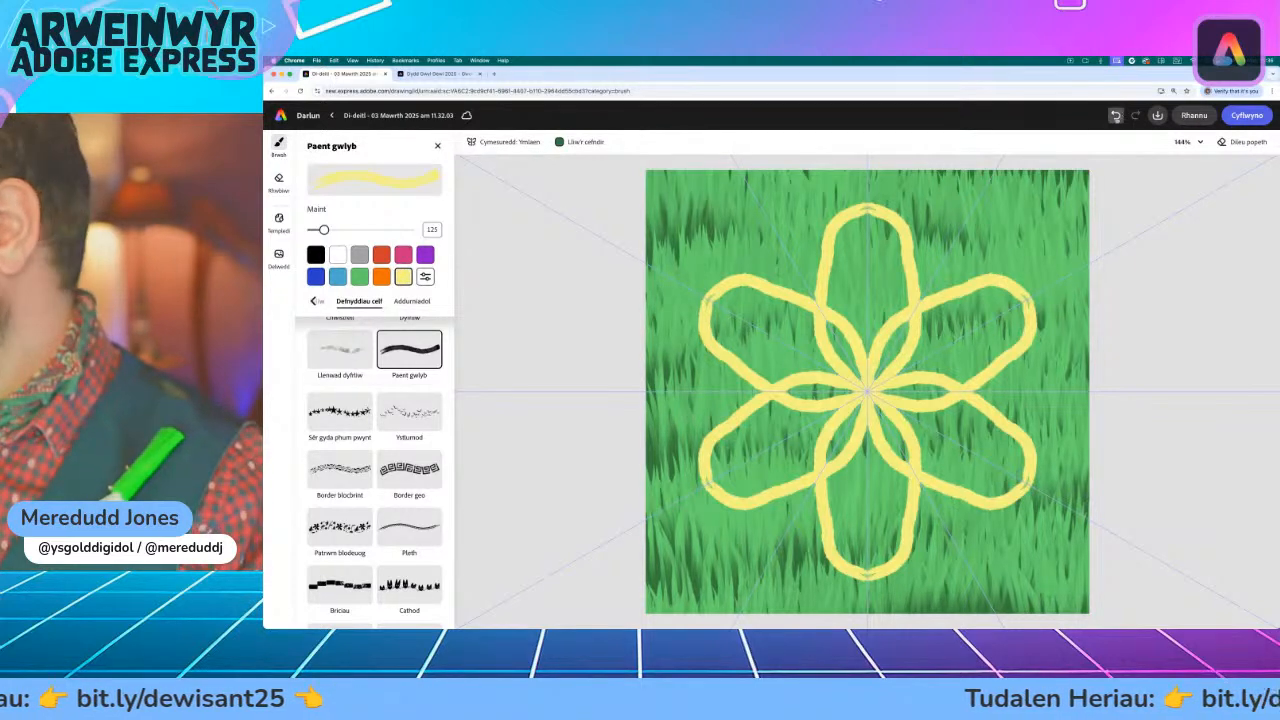
left_click(1115, 115)
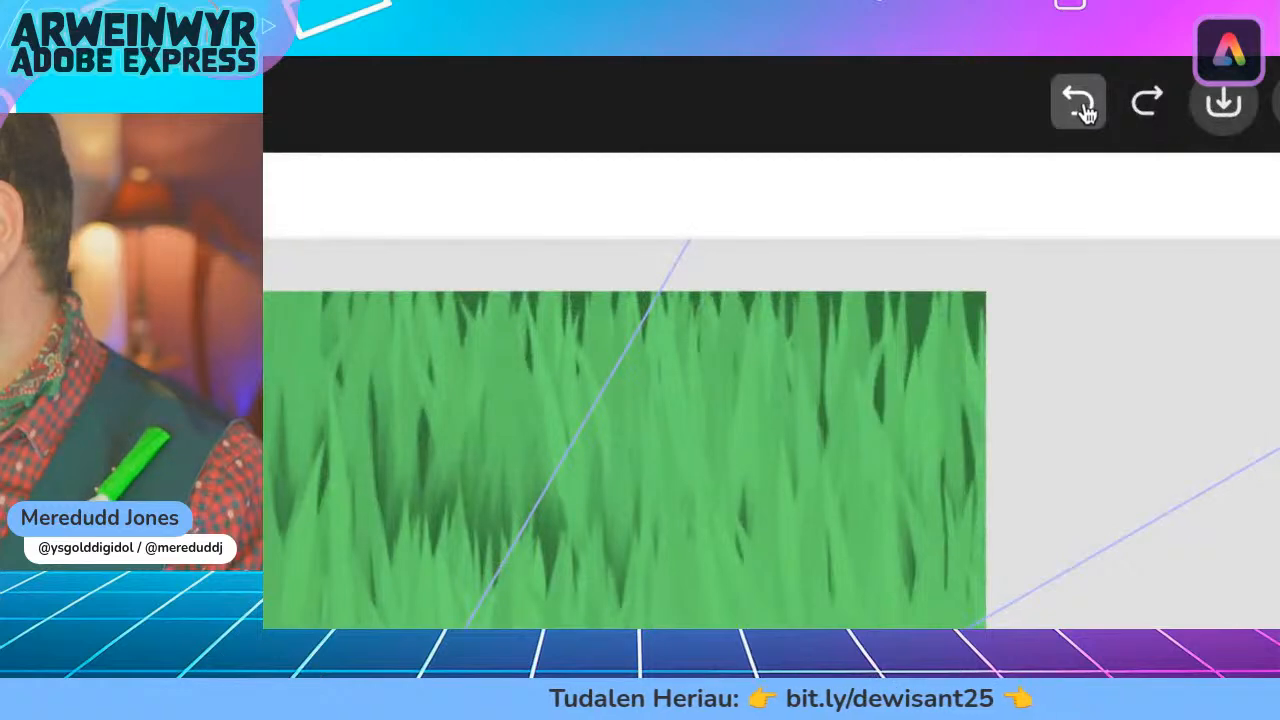
left_click(1115, 115)
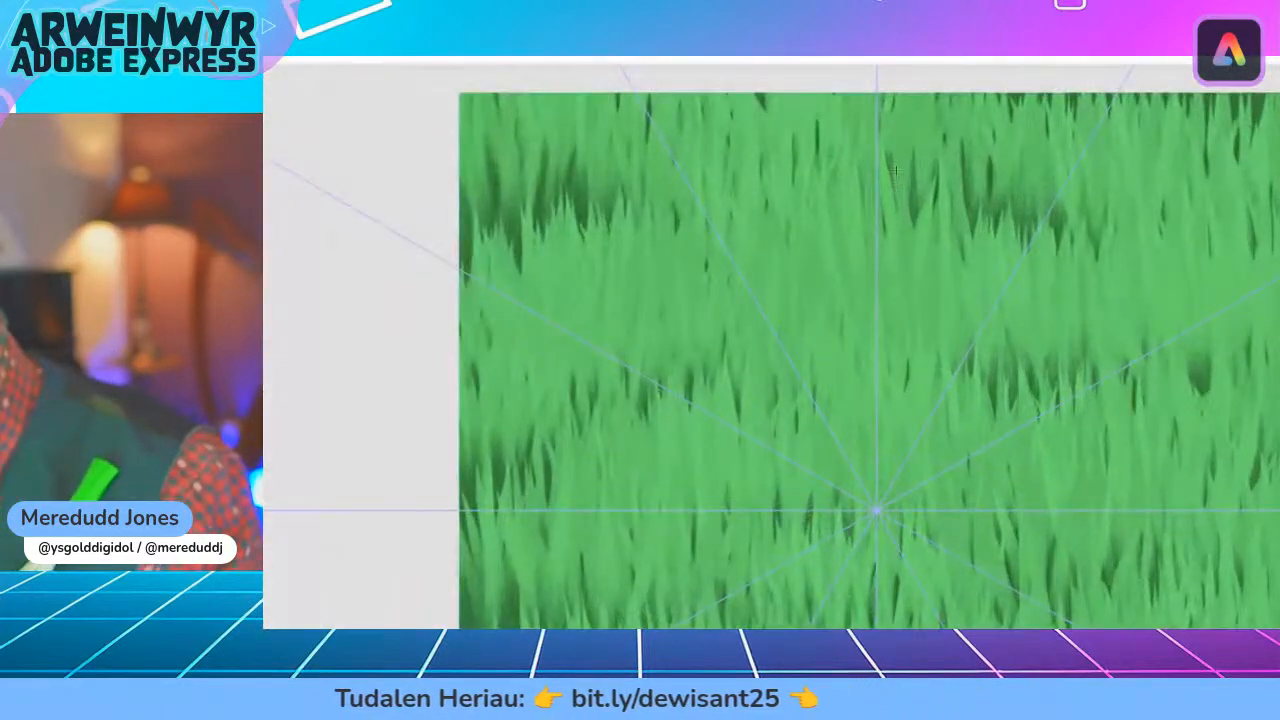
mouse_move(879, 153)
left_mouse_down()
mouse_move(915, 168)
mouse_move(958, 216)
mouse_move(978, 318)
mouse_move(973, 352)
mouse_move(884, 501)
left_mouse_up()
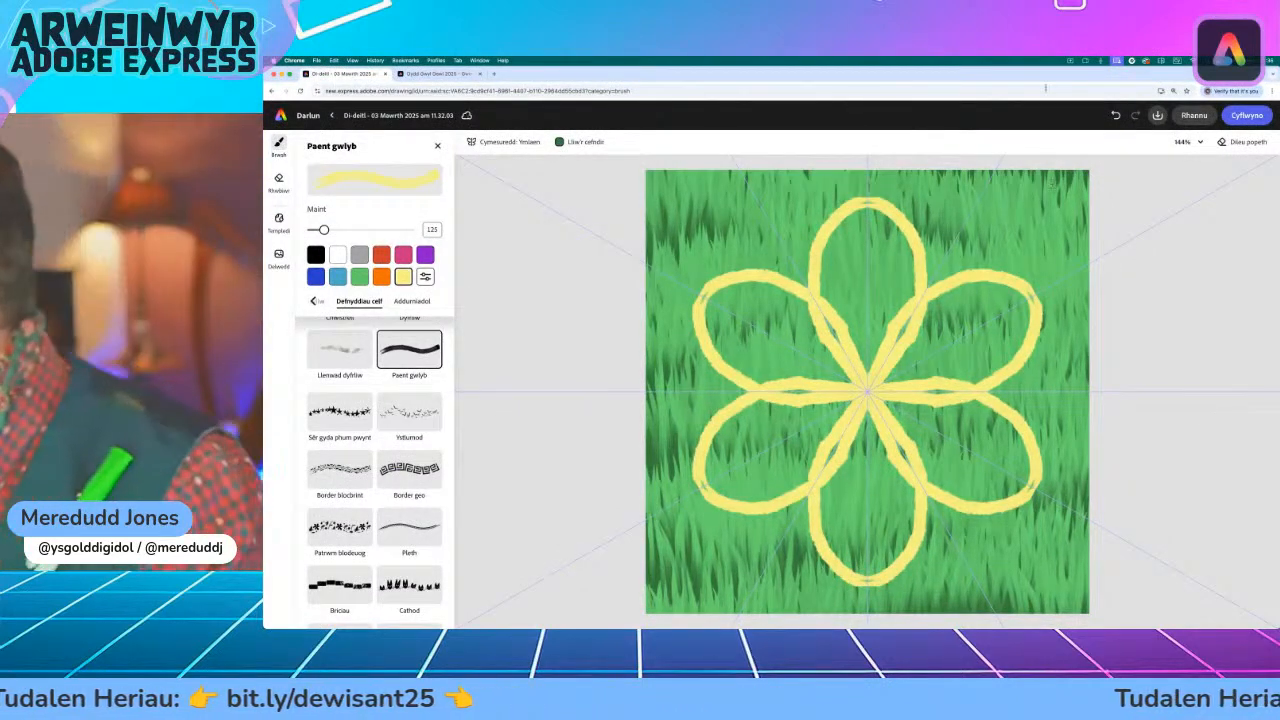
left_click(1116, 115)
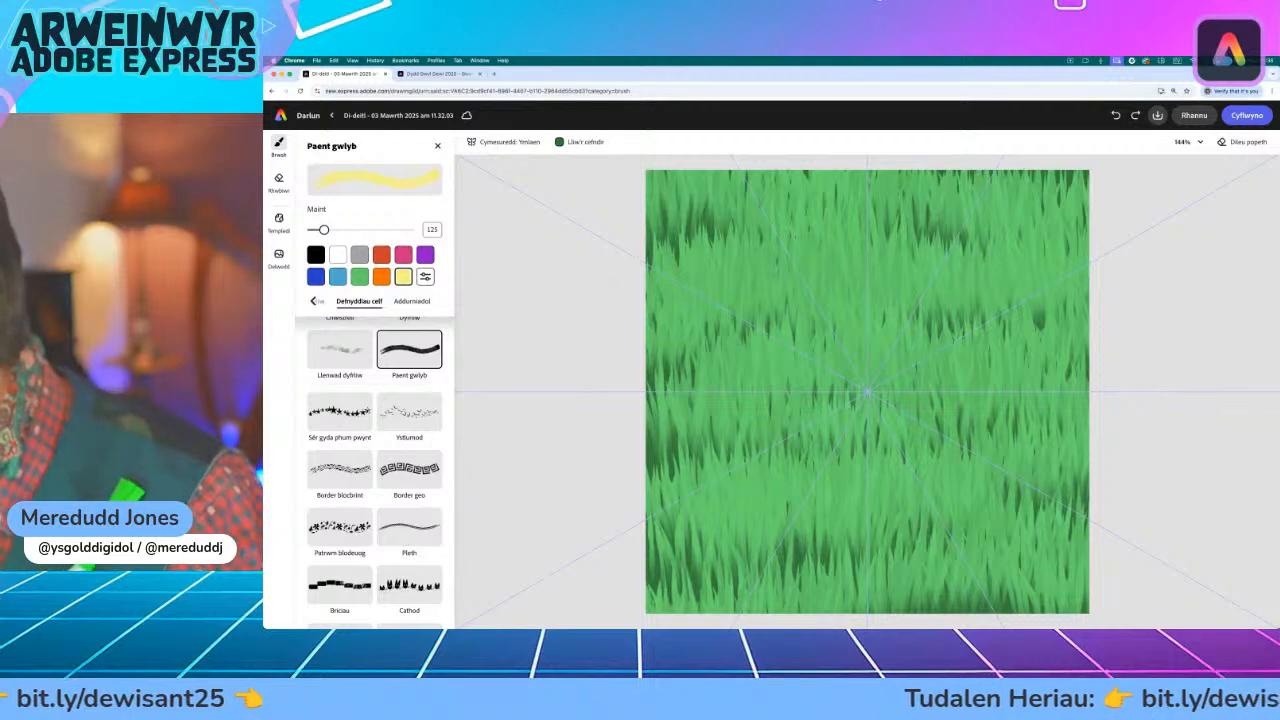
mouse_move(868, 196)
left_mouse_down()
mouse_move(924, 235)
mouse_move(928, 262)
mouse_move(918, 312)
mouse_move(867, 362)
left_mouse_up()
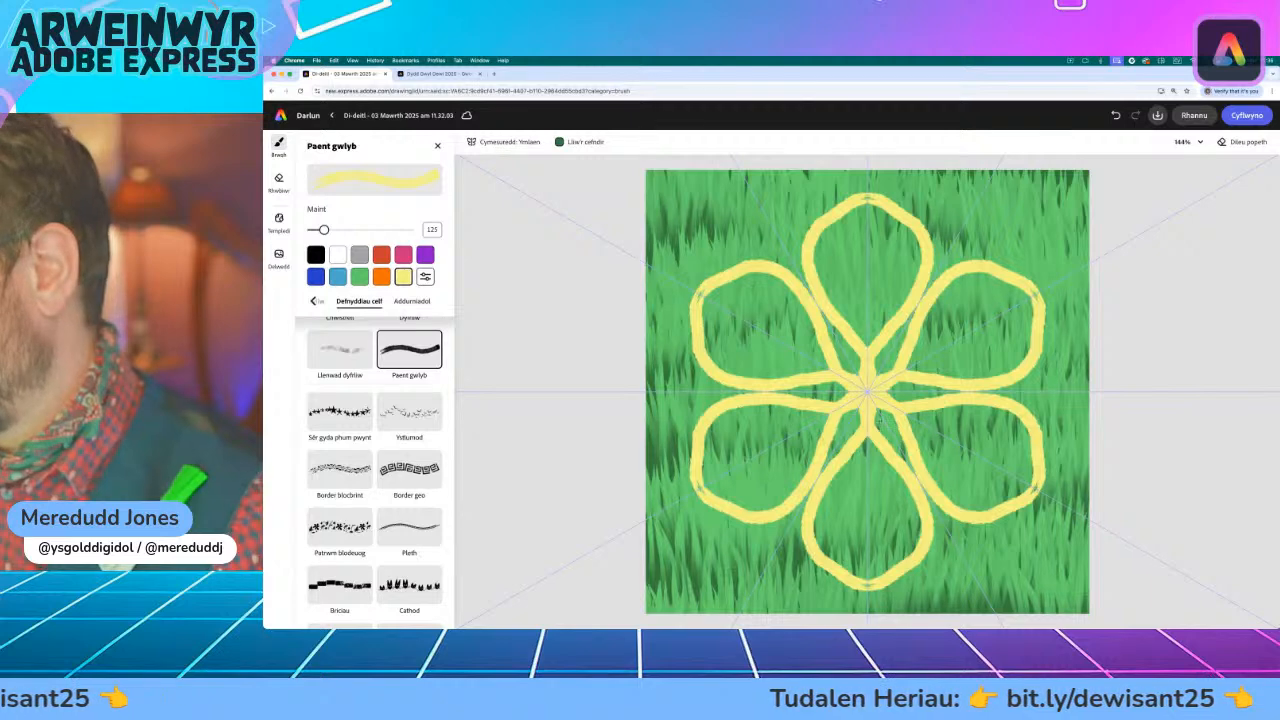
left_click(1116, 115)
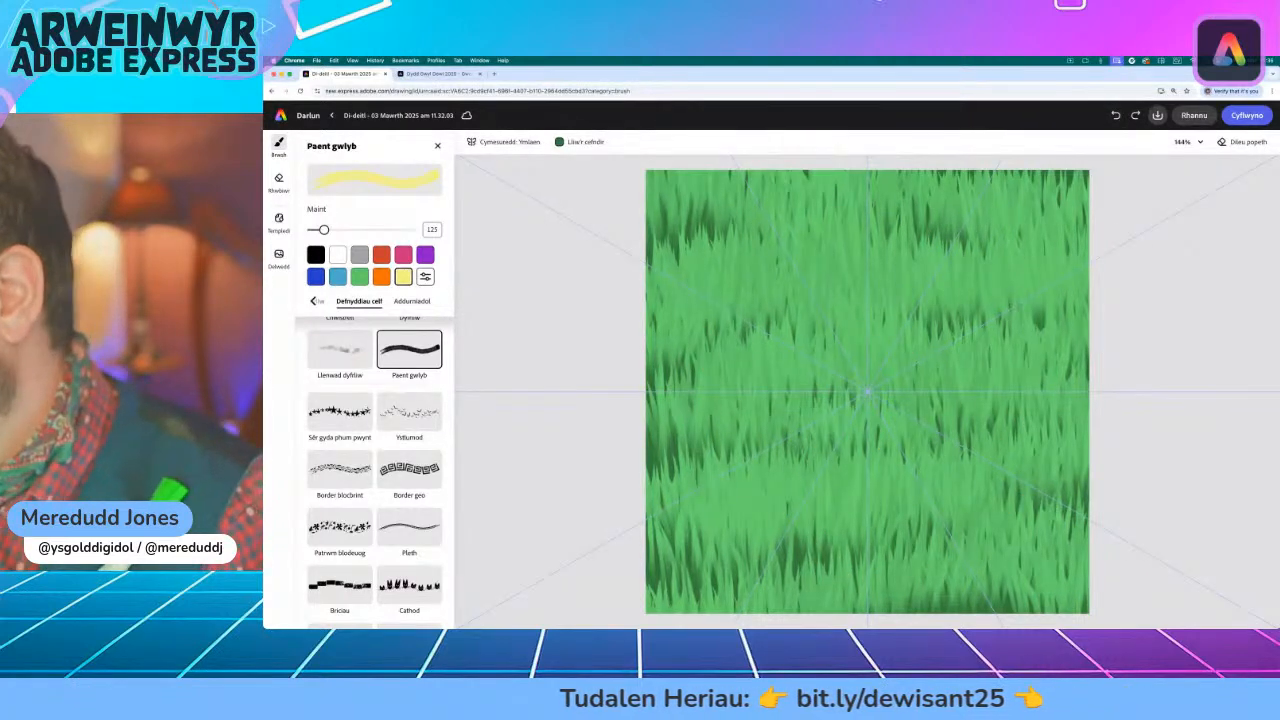
- Outline six pointed yellow petals meeting at the canvas centre and fill them in with the brush at size 222
mouse_move(867, 195)
left_mouse_down()
mouse_move(902, 223)
mouse_move(922, 295)
mouse_move(870, 390)
left_mouse_up()
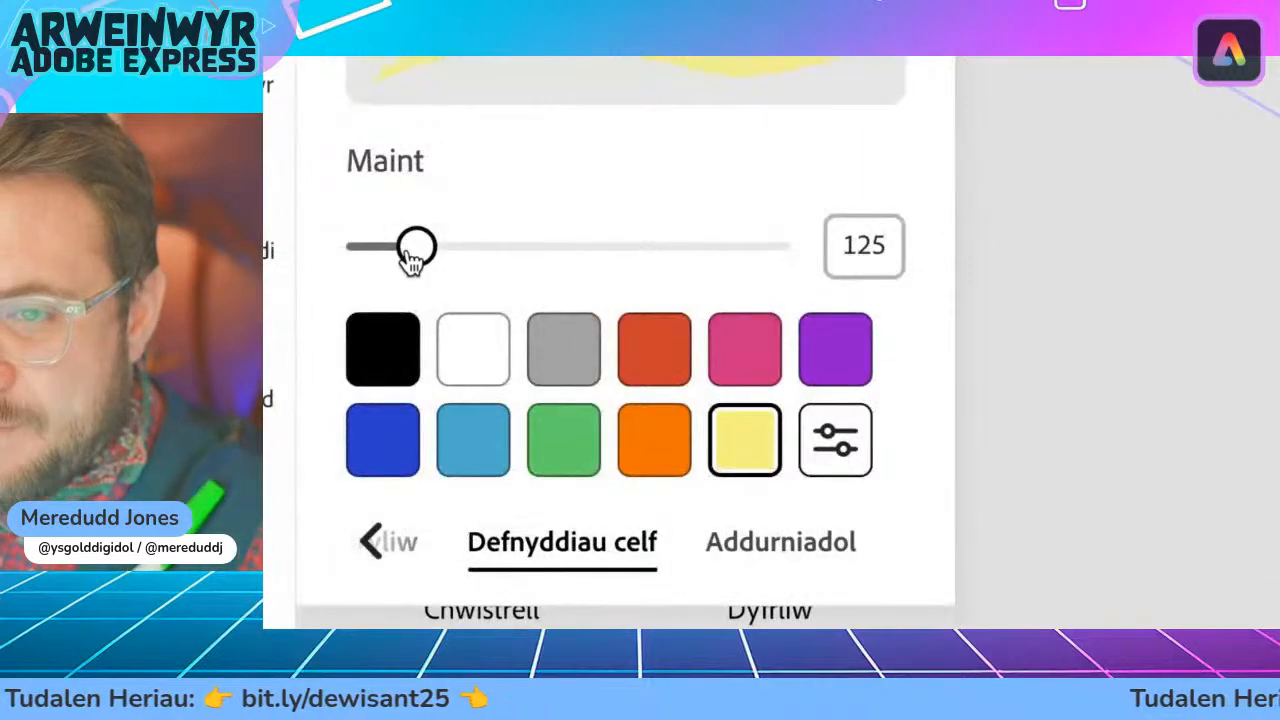
mouse_move(412, 258)
left_mouse_down()
mouse_move(449, 250)
mouse_move(443, 263)
left_mouse_up()
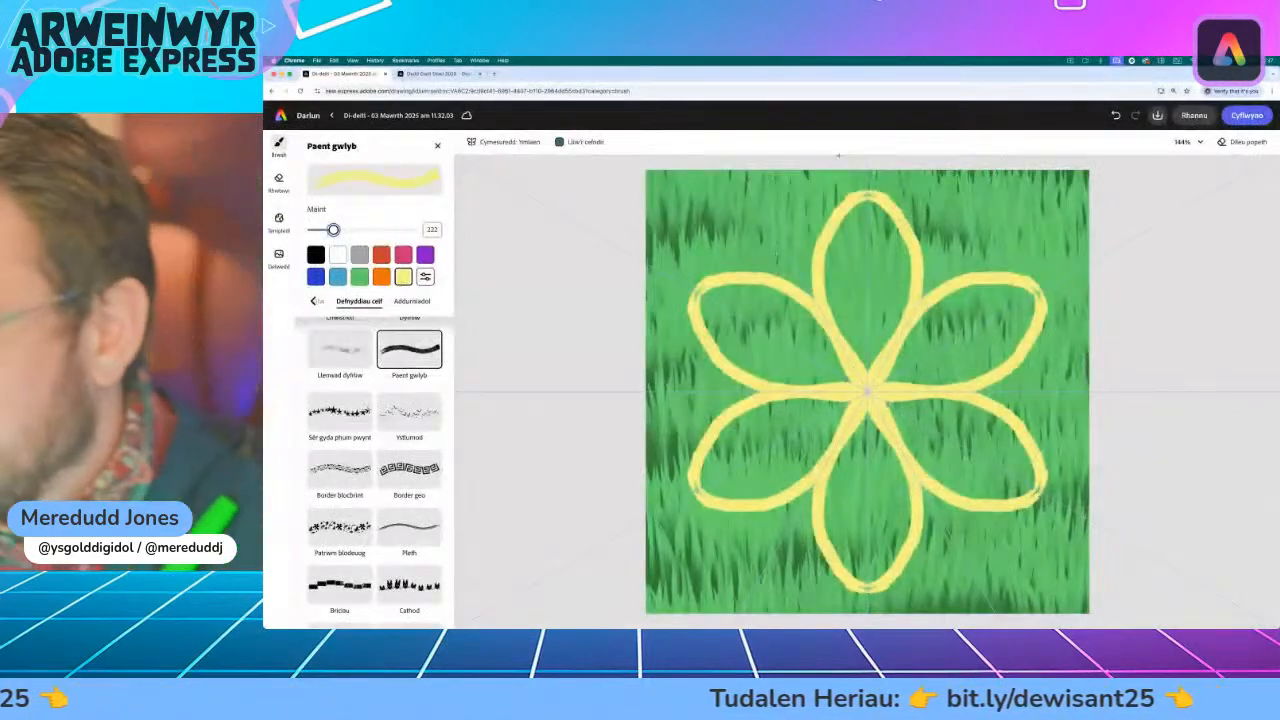
mouse_move(868, 260)
left_mouse_down()
mouse_move(889, 284)
mouse_move(884, 318)
mouse_move(900, 276)
mouse_move(848, 318)
mouse_move(866, 344)
left_mouse_up()
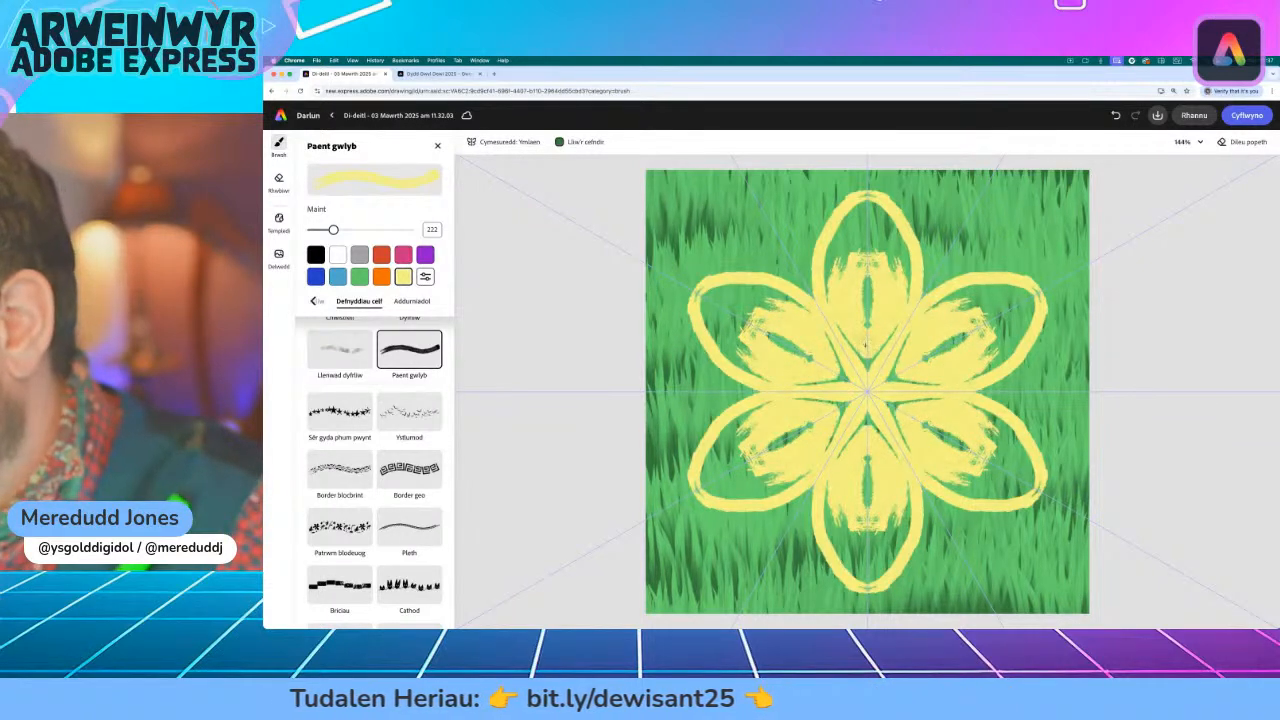
mouse_move(849, 280)
left_mouse_down()
mouse_move(866, 226)
mouse_move(856, 220)
mouse_move(867, 320)
left_mouse_up()
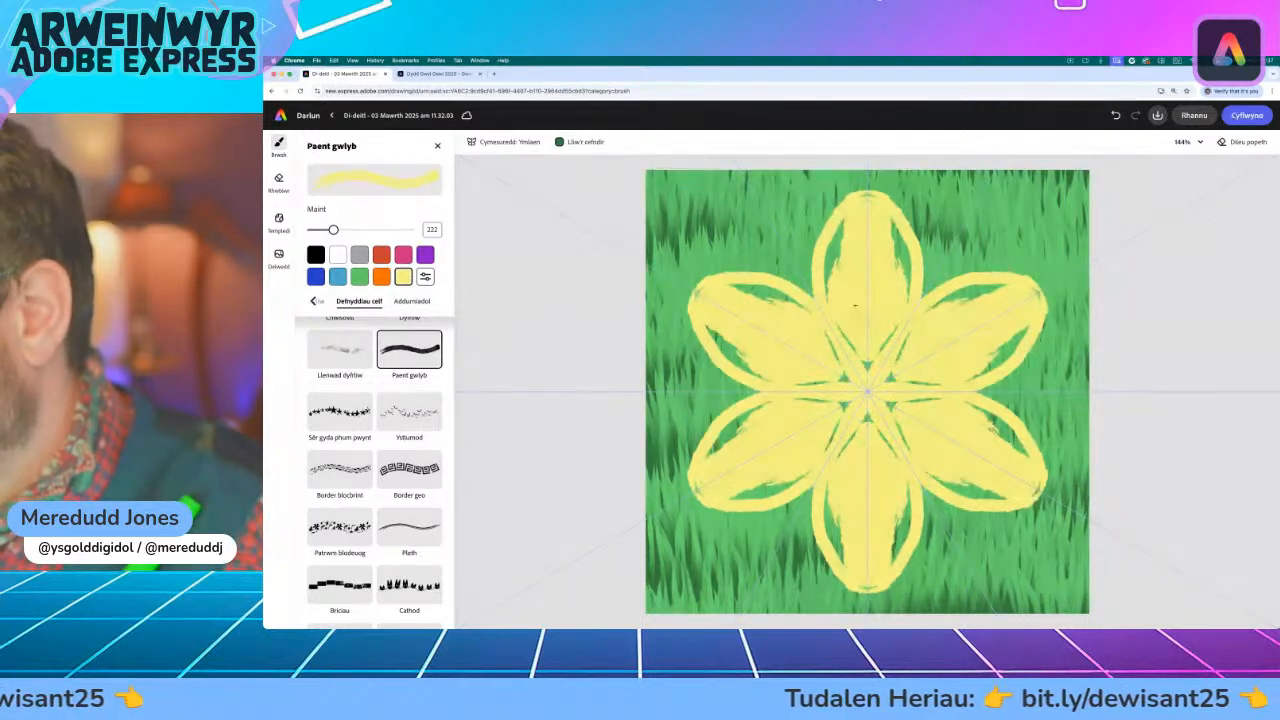
left_click_drag(847, 223, 831, 278)
left_click_drag(848, 323, 861, 348)
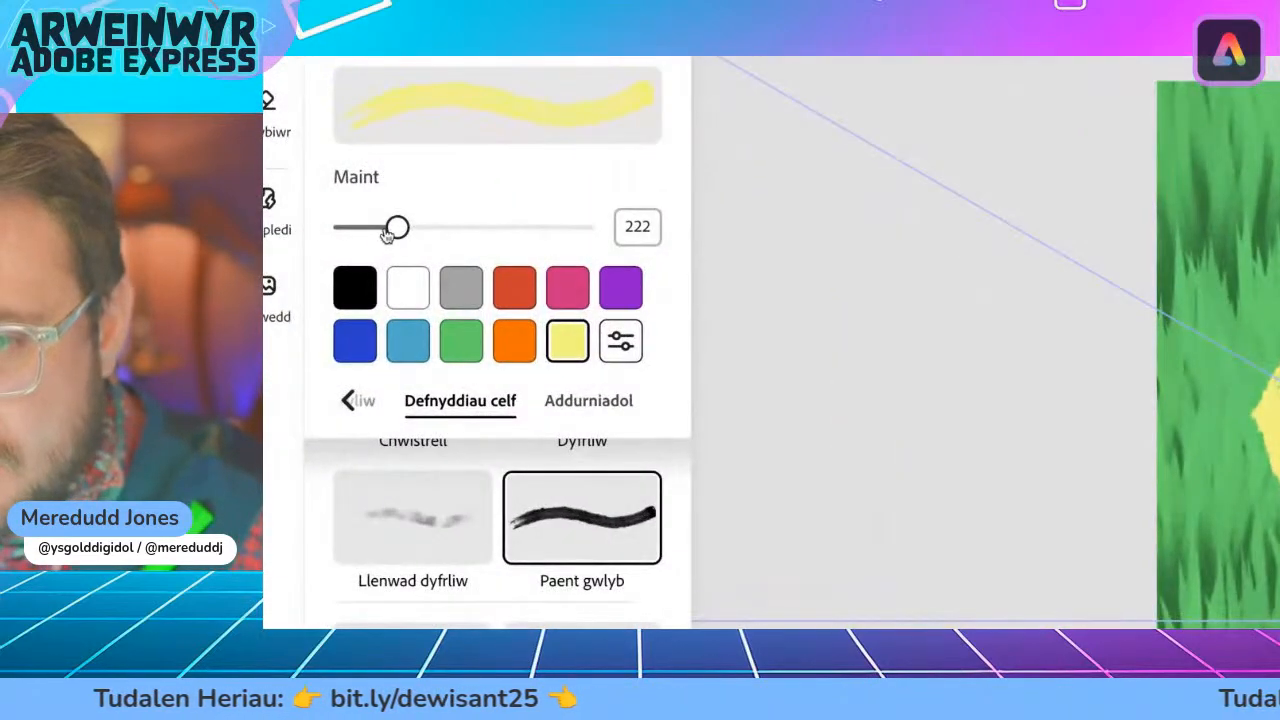
- Paint an orange #F07105 ring around the flower's centre with the Paent gwlyb brush at size 138
left_click_drag(333, 231, 325, 231)
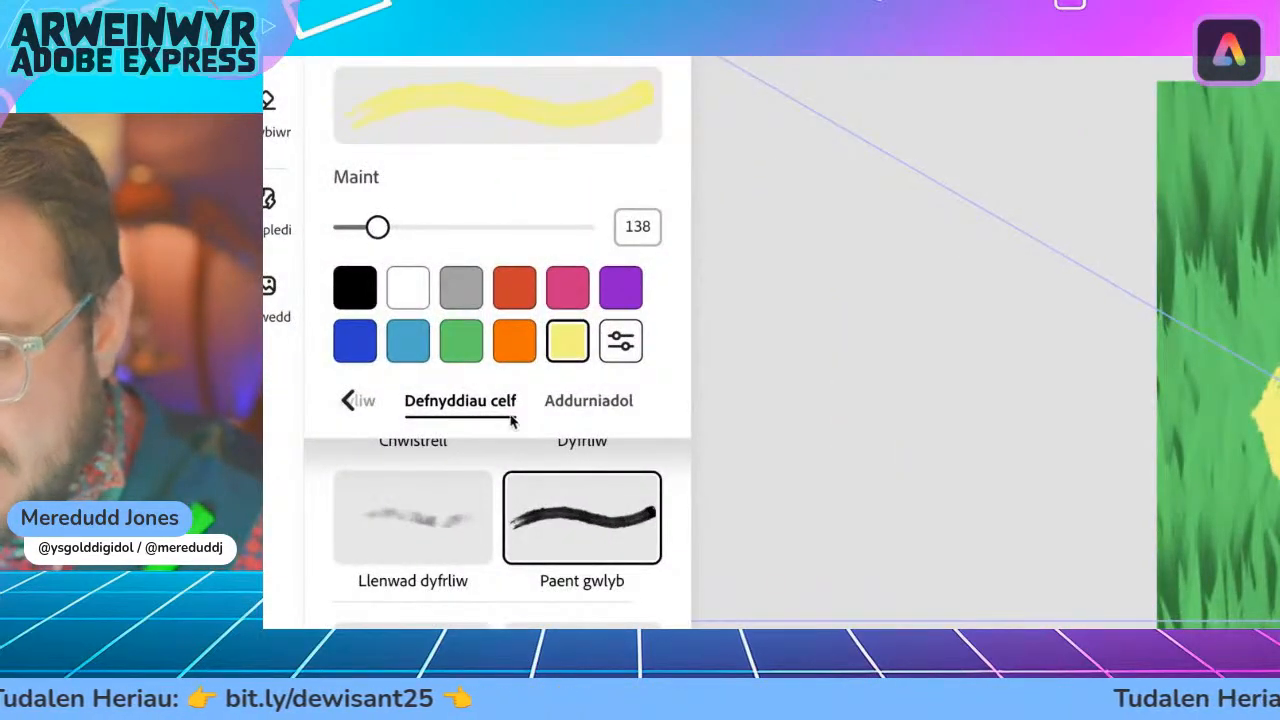
left_click(392, 538)
left_click(590, 528)
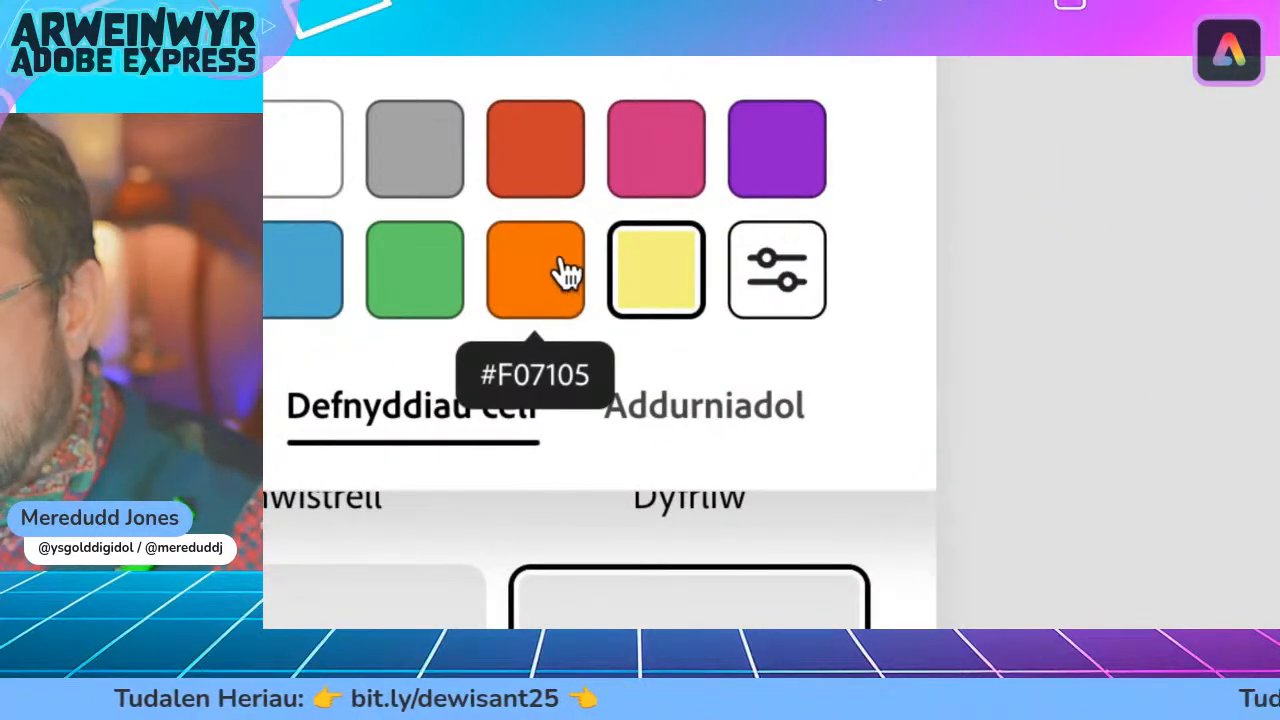
left_click(540, 288)
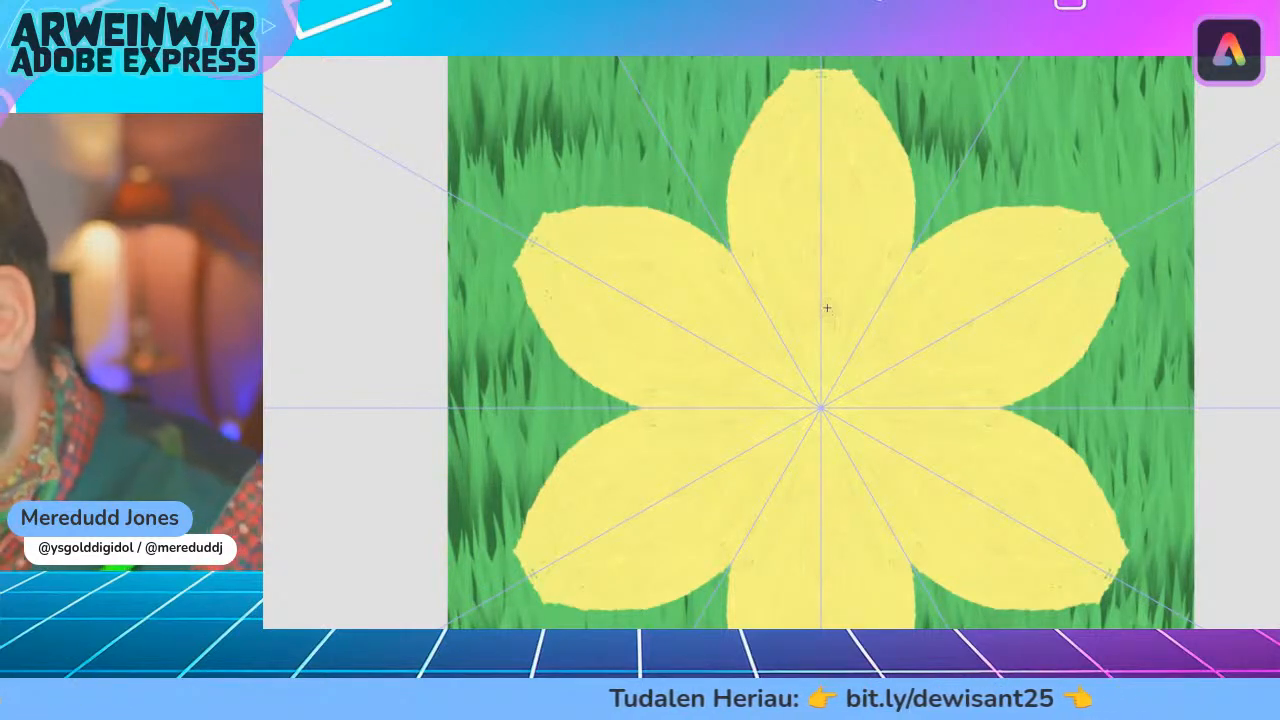
mouse_move(826, 308)
left_mouse_down()
mouse_move(860, 313)
mouse_move(910, 384)
left_mouse_up()
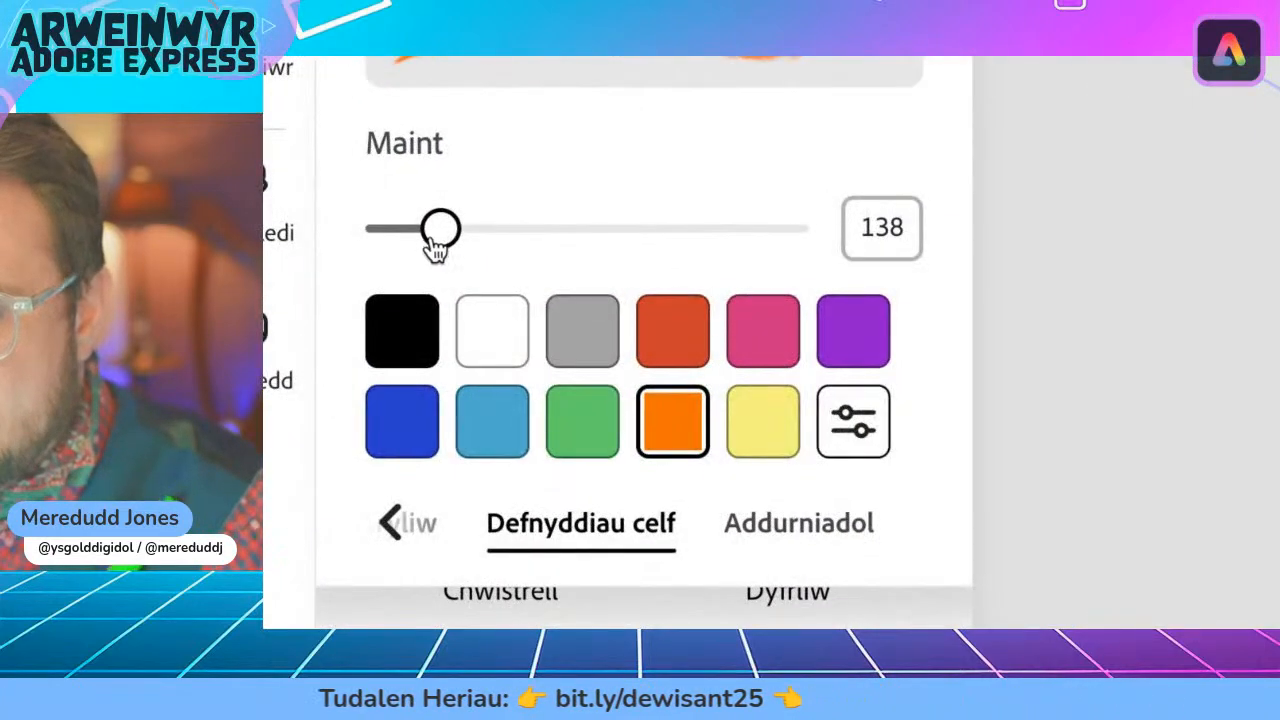
- Roughen the orange ring's edges and add small orange marks inside it with the brush at size 45
left_click_drag(325, 229, 319, 233)
left_click_drag(414, 243, 389, 249)
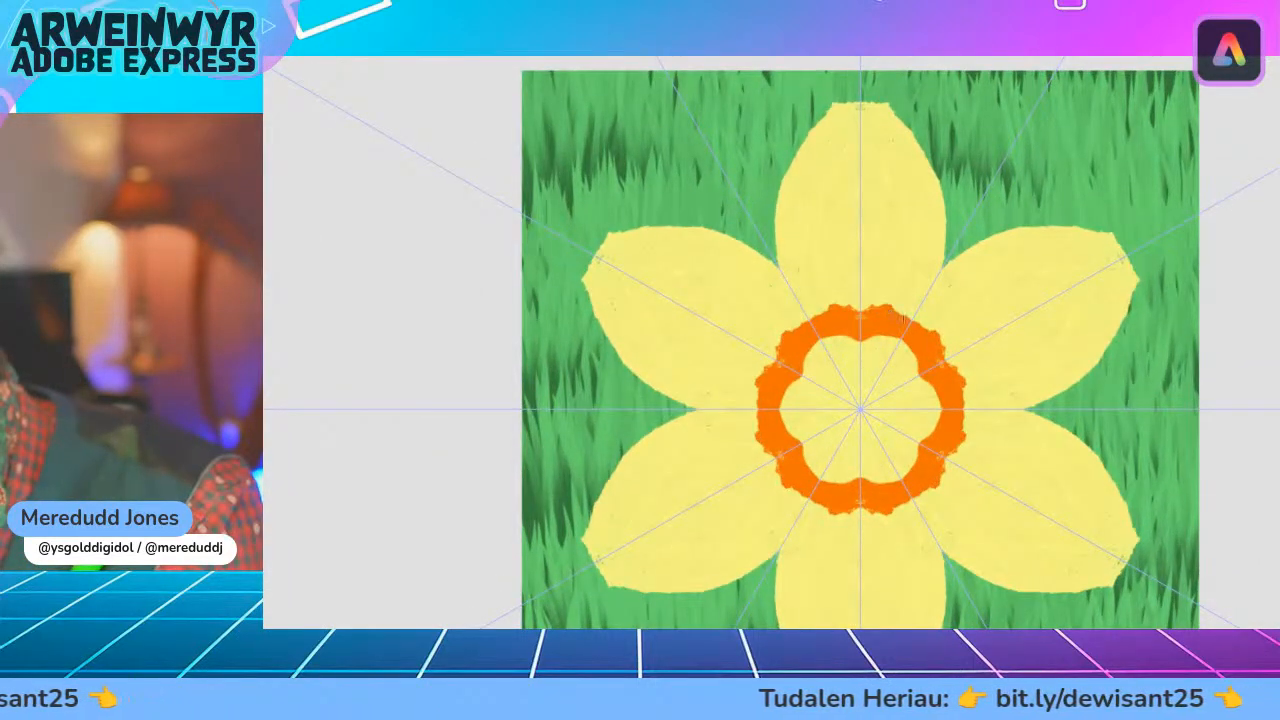
left_click_drag(907, 315, 891, 338)
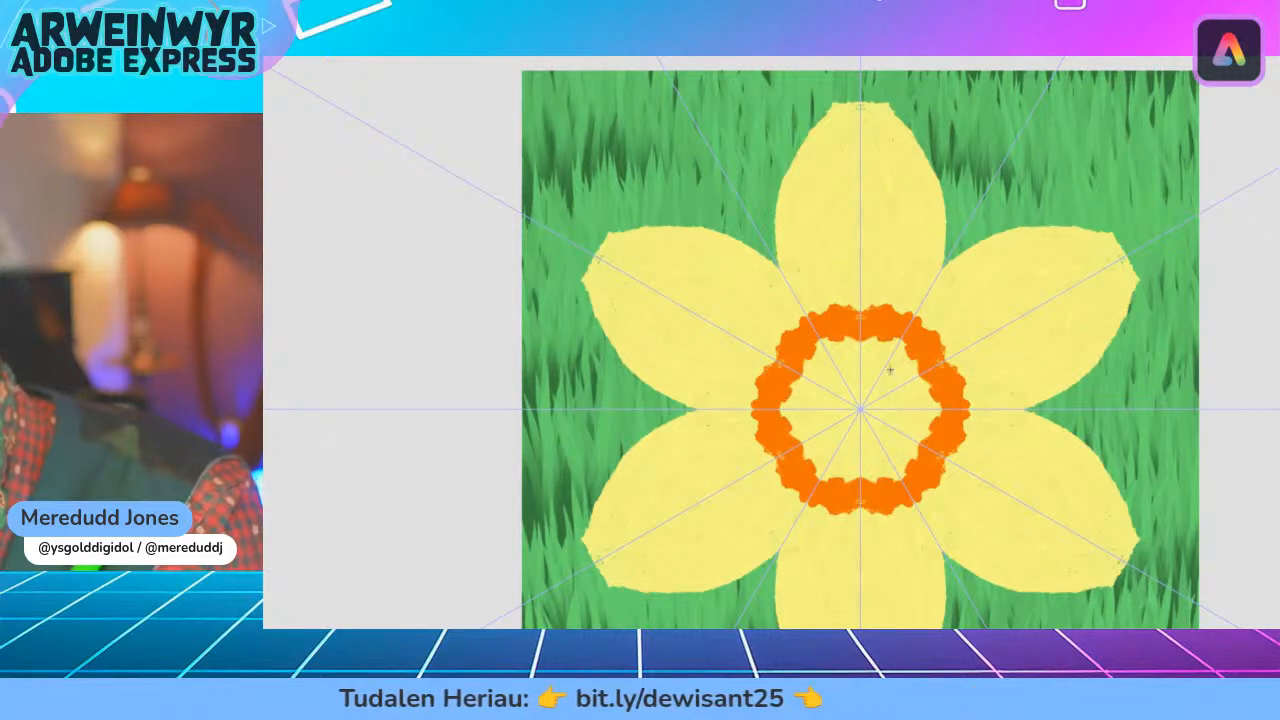
left_click_drag(884, 382, 920, 430)
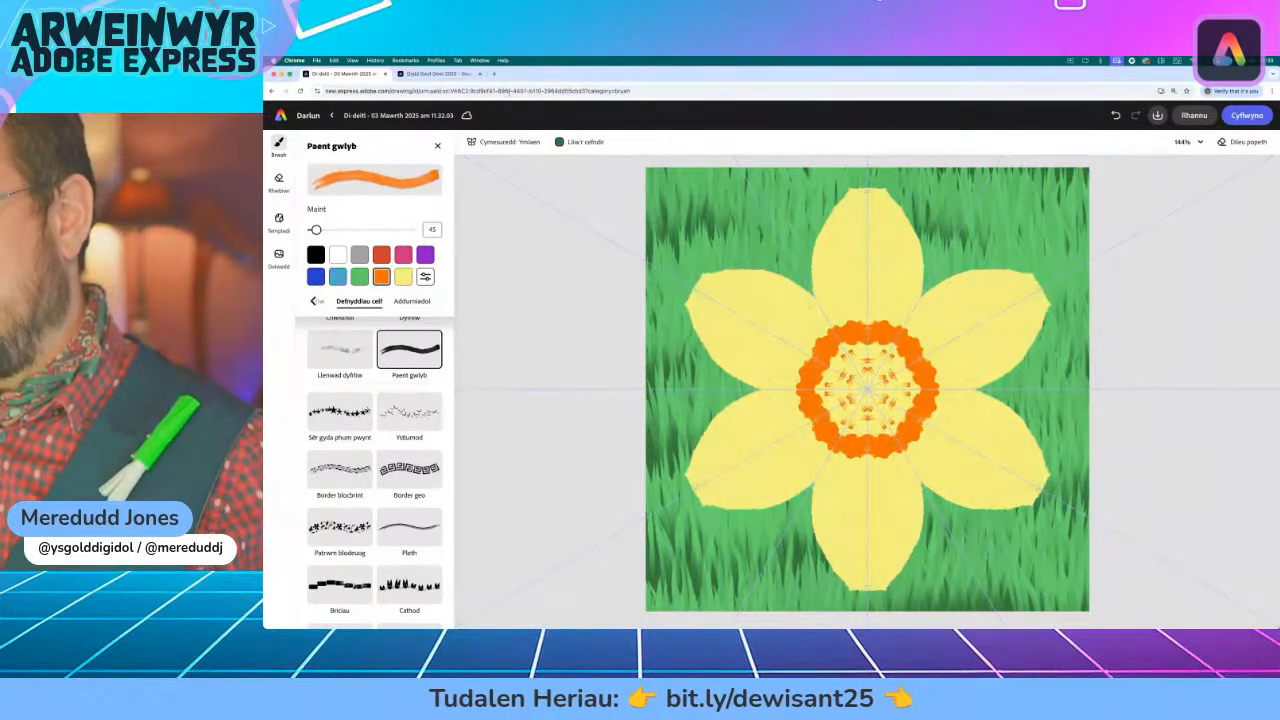
left_click(581, 142)
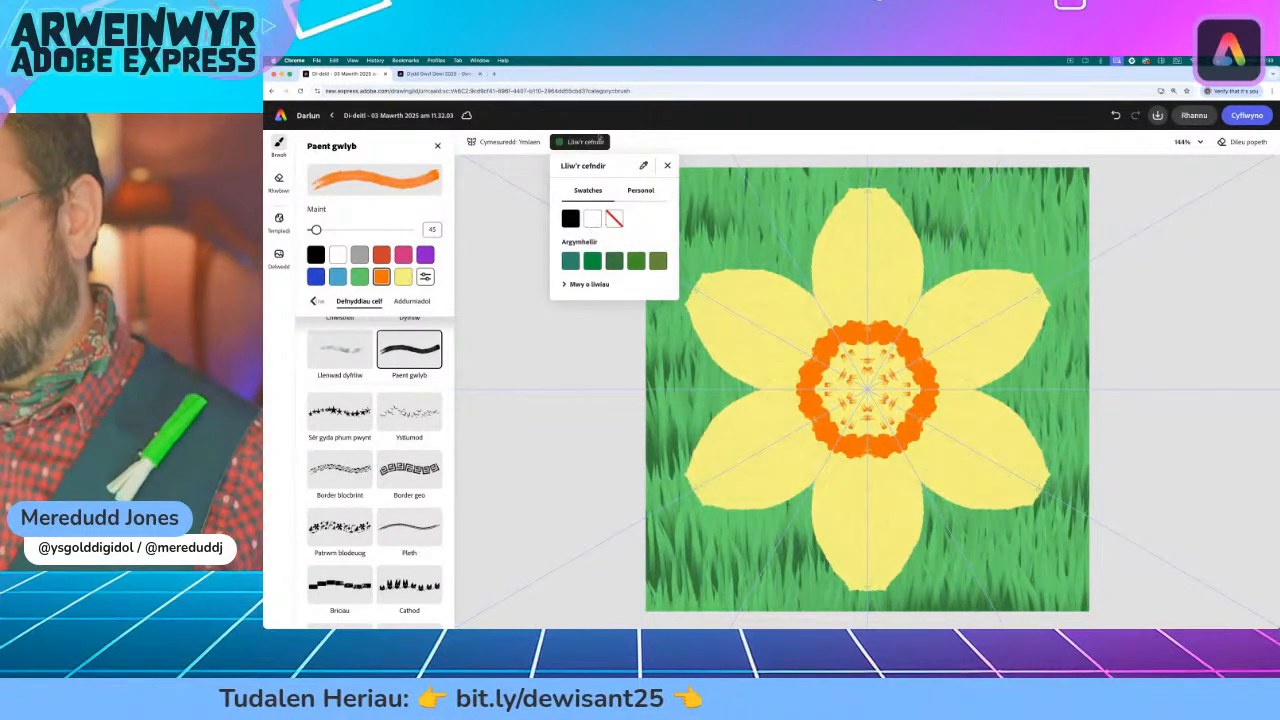
left_click(580, 143)
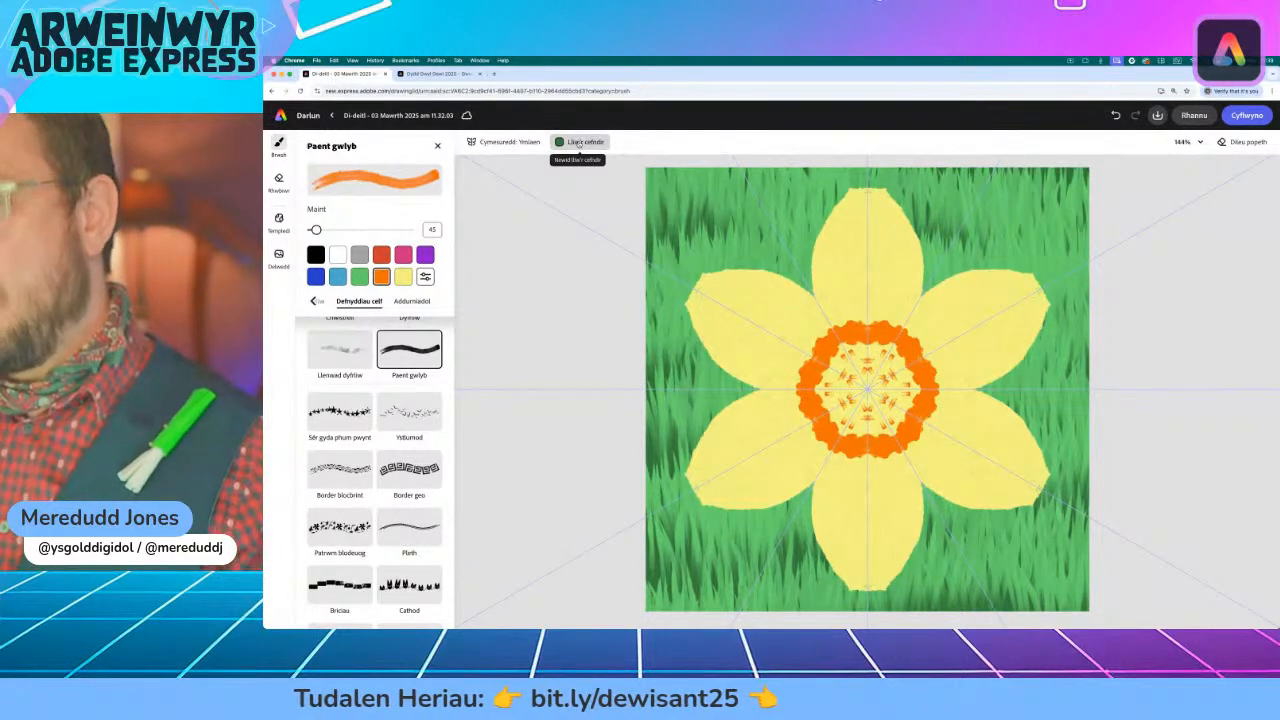
- Switch the symmetry to the five-way rotational (Cylchdroi) pattern and select the Llenwad dyfrliw brush
left_click(506, 142)
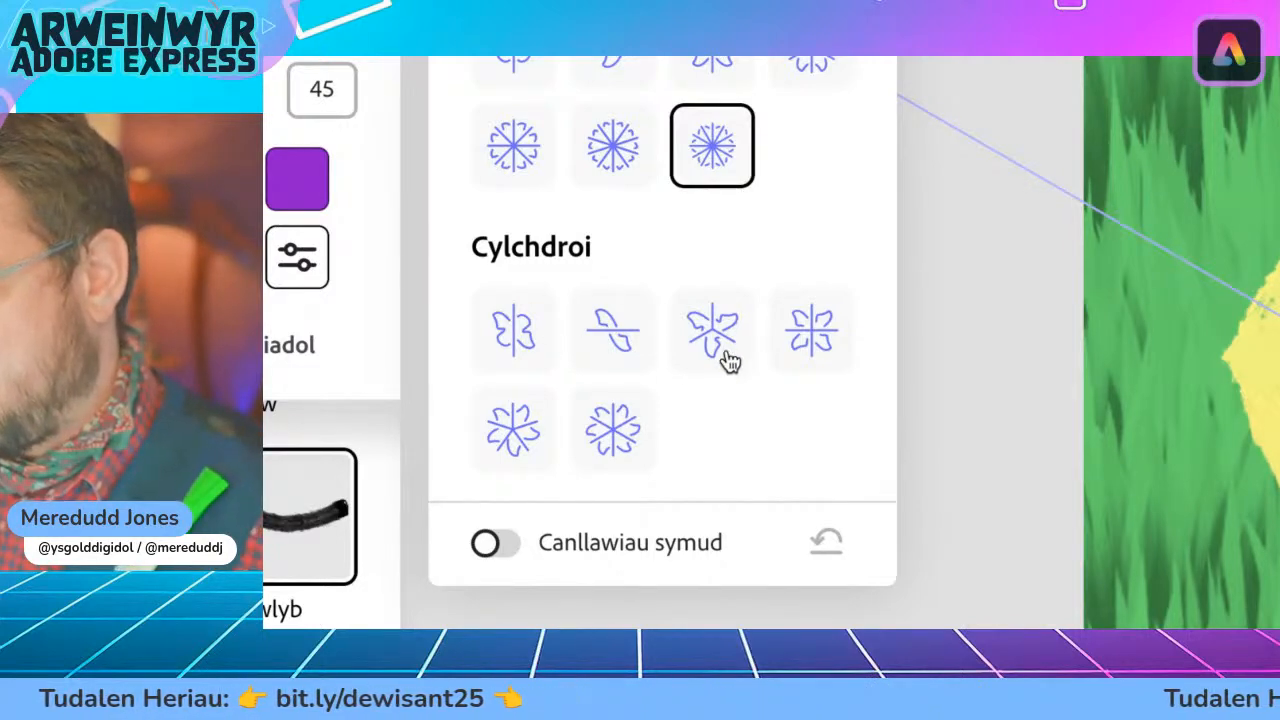
left_click(515, 430)
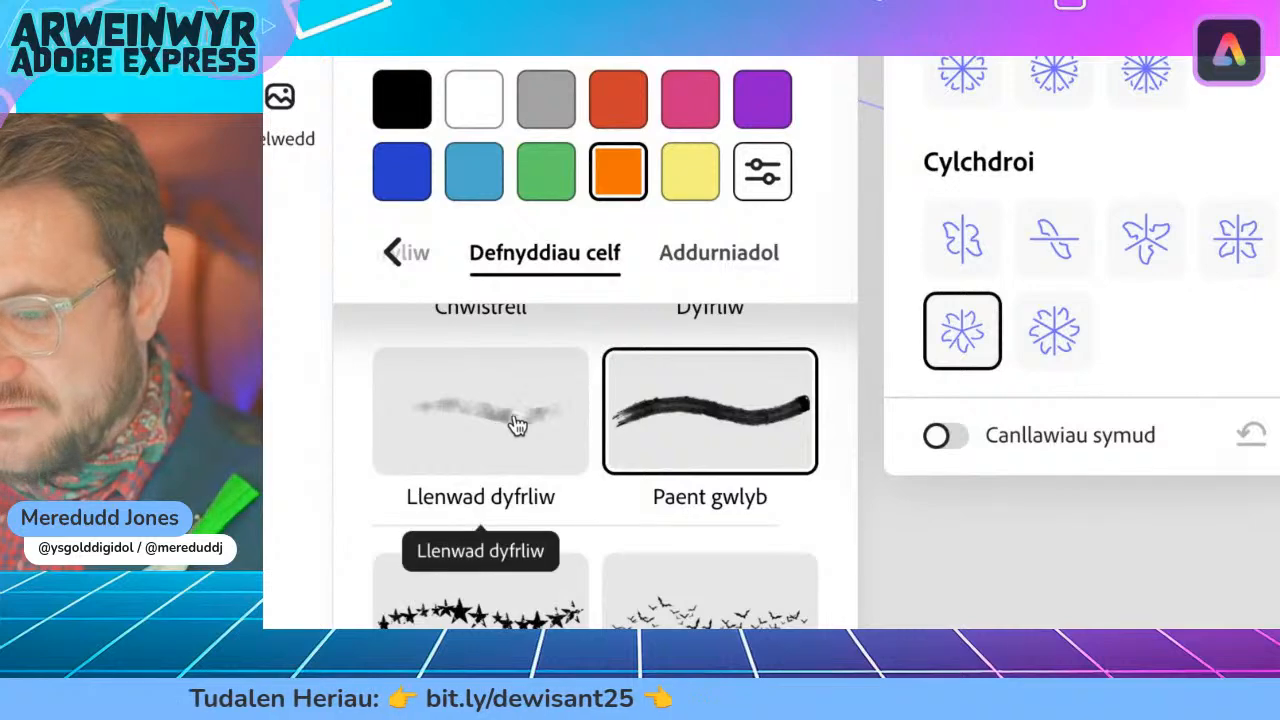
left_click(575, 270)
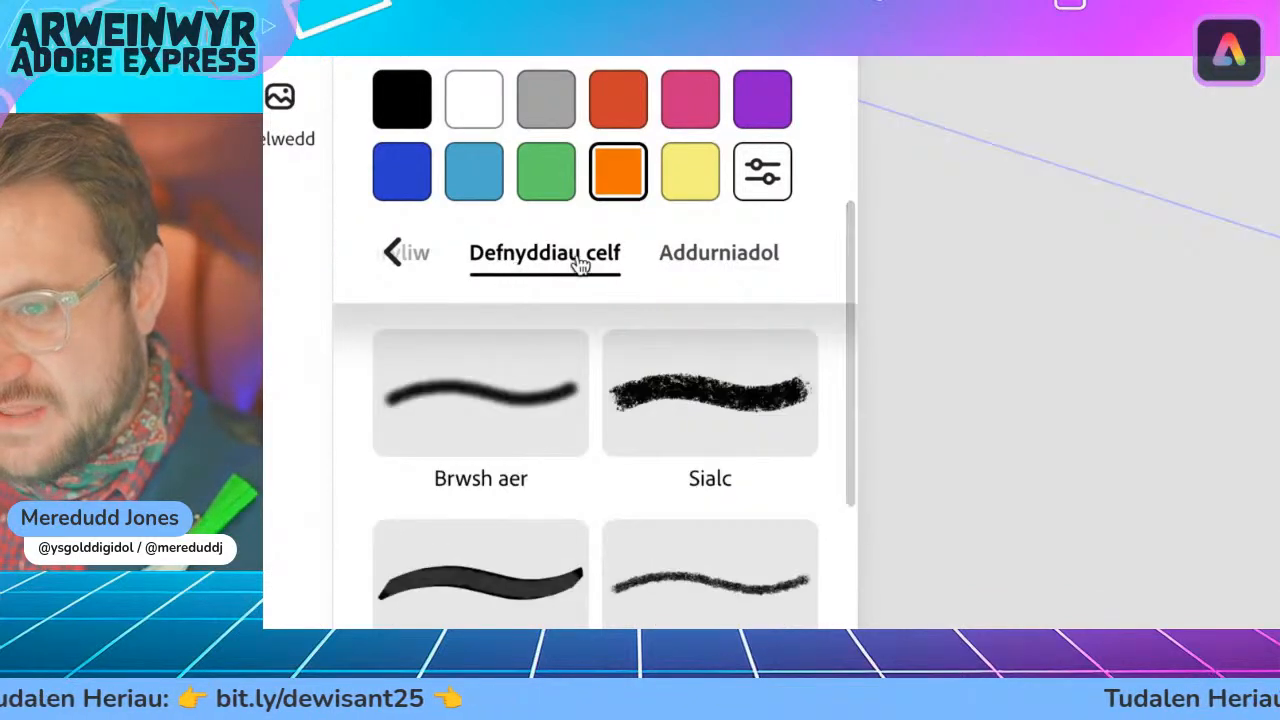
scroll(523, 464, "down", 10)
scroll(524, 460, "down", 8)
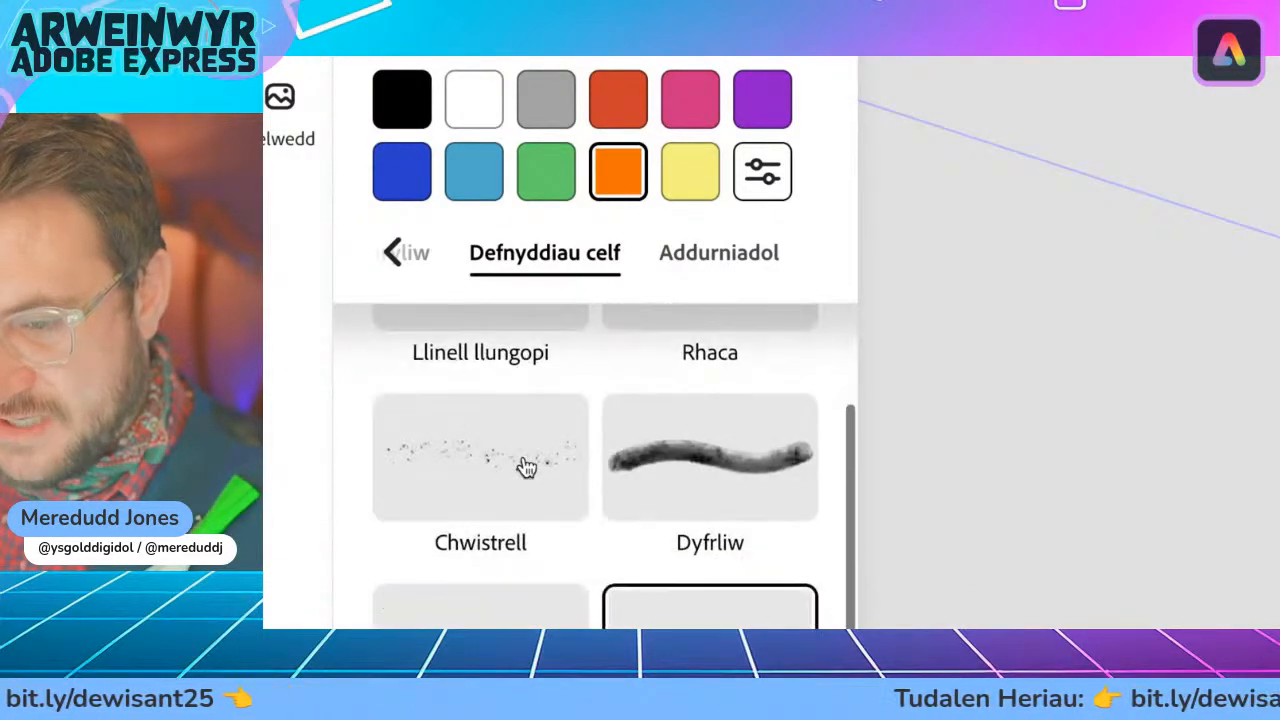
scroll(522, 466, "up", 2)
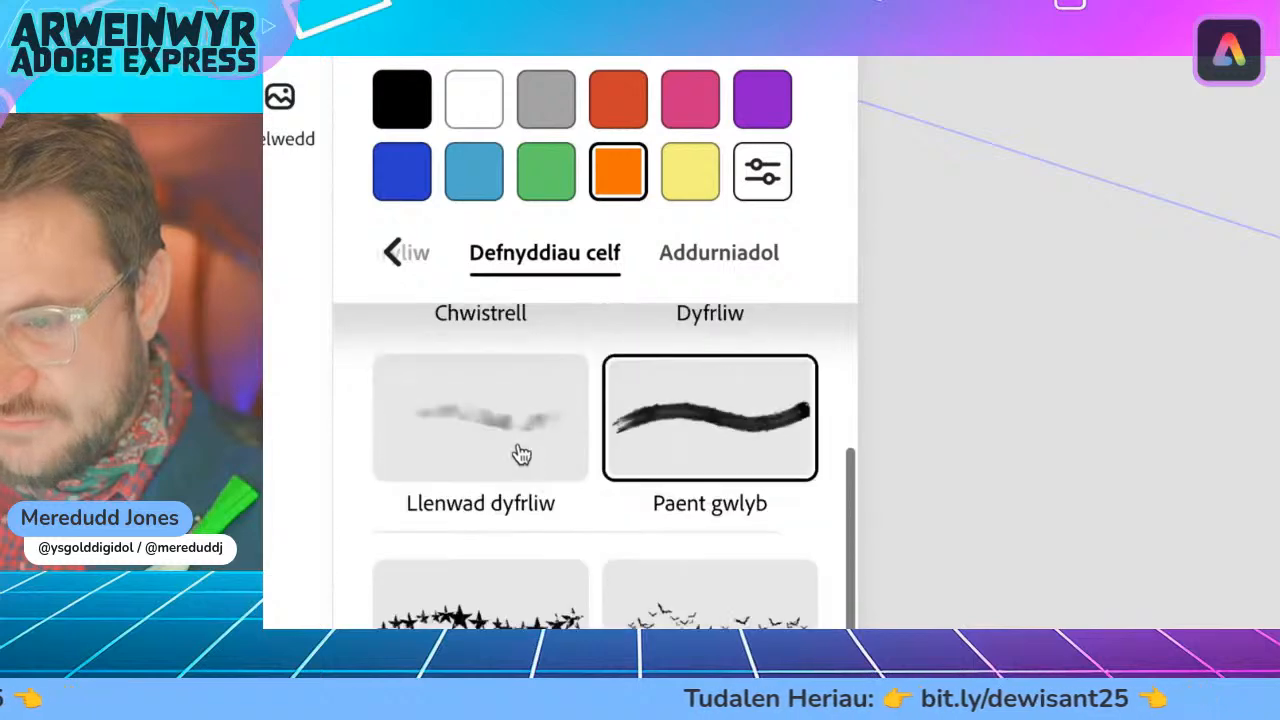
left_click(506, 434)
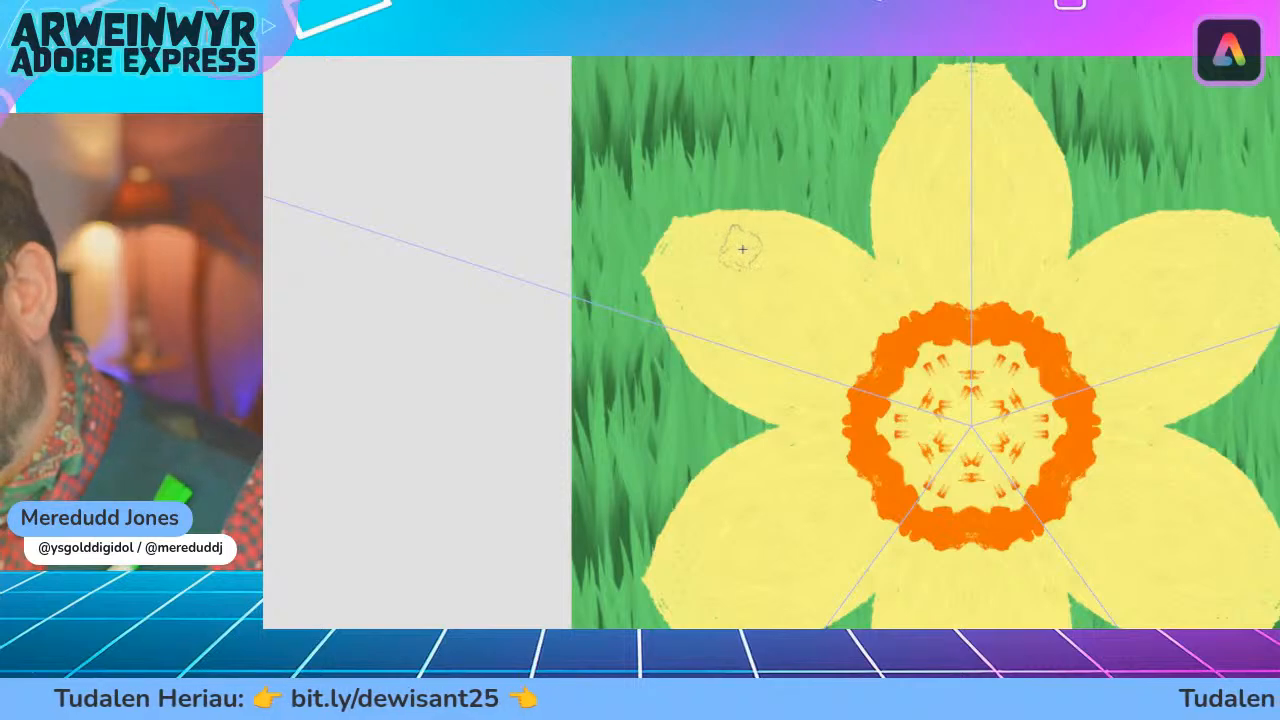
mouse_move(720, 246)
left_mouse_down()
mouse_move(689, 260)
mouse_move(719, 301)
left_mouse_up()
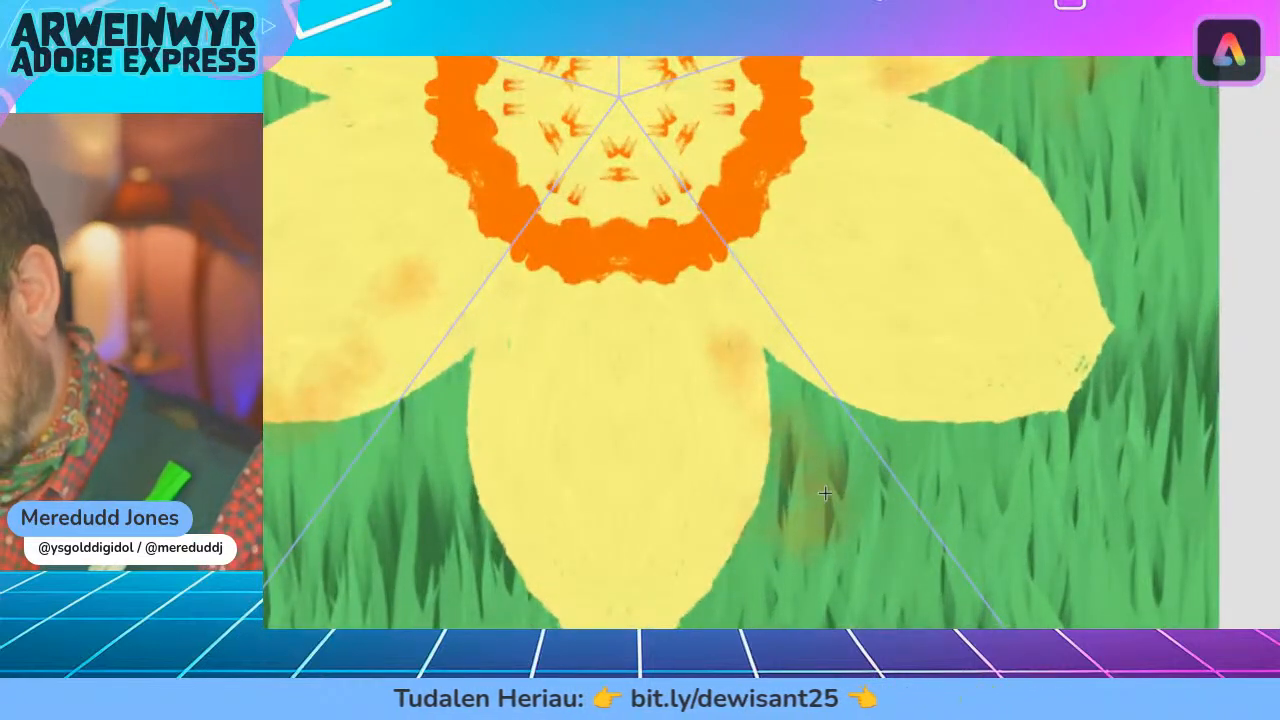
scroll(825, 493, "up", 10)
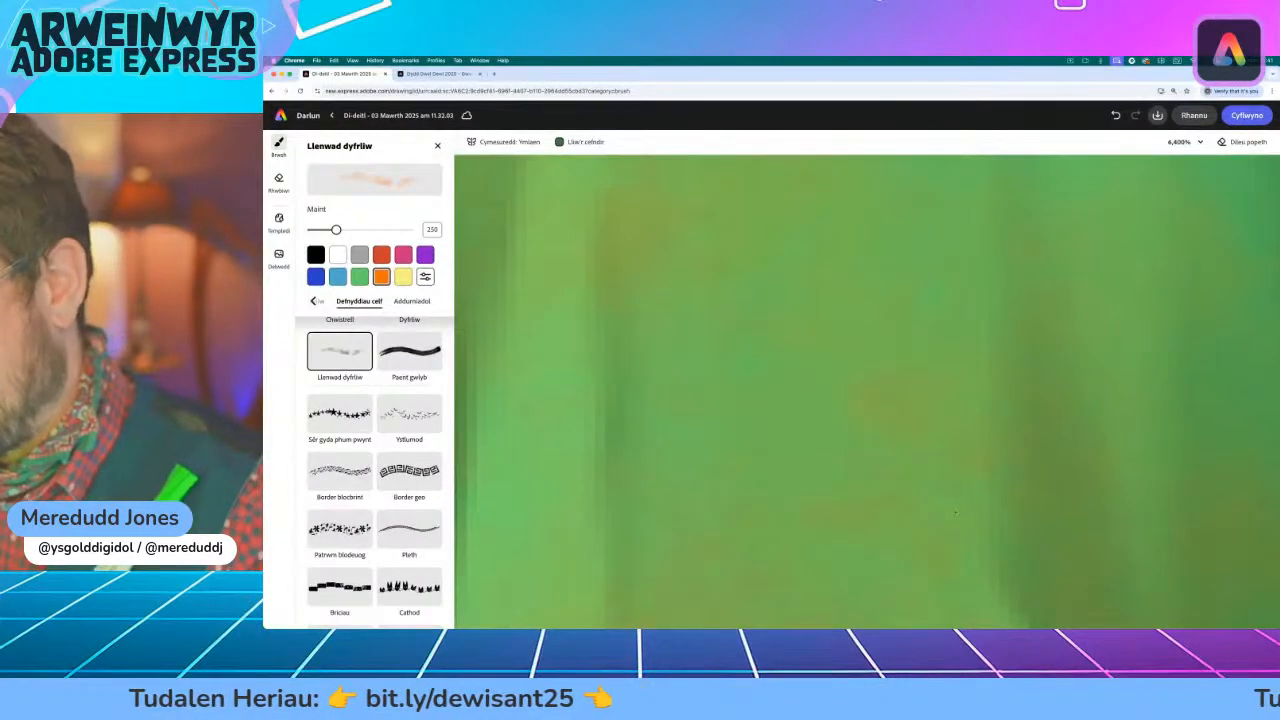
scroll(955, 513, "down", 10)
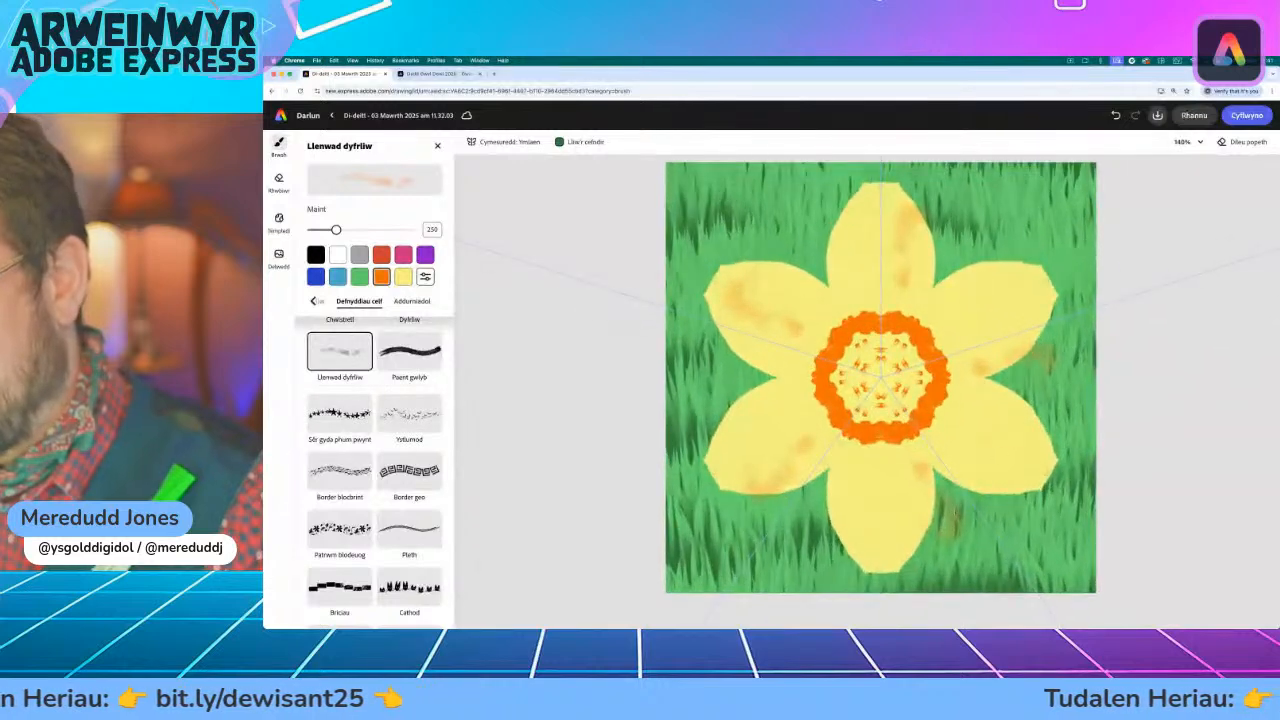
key("super+z")
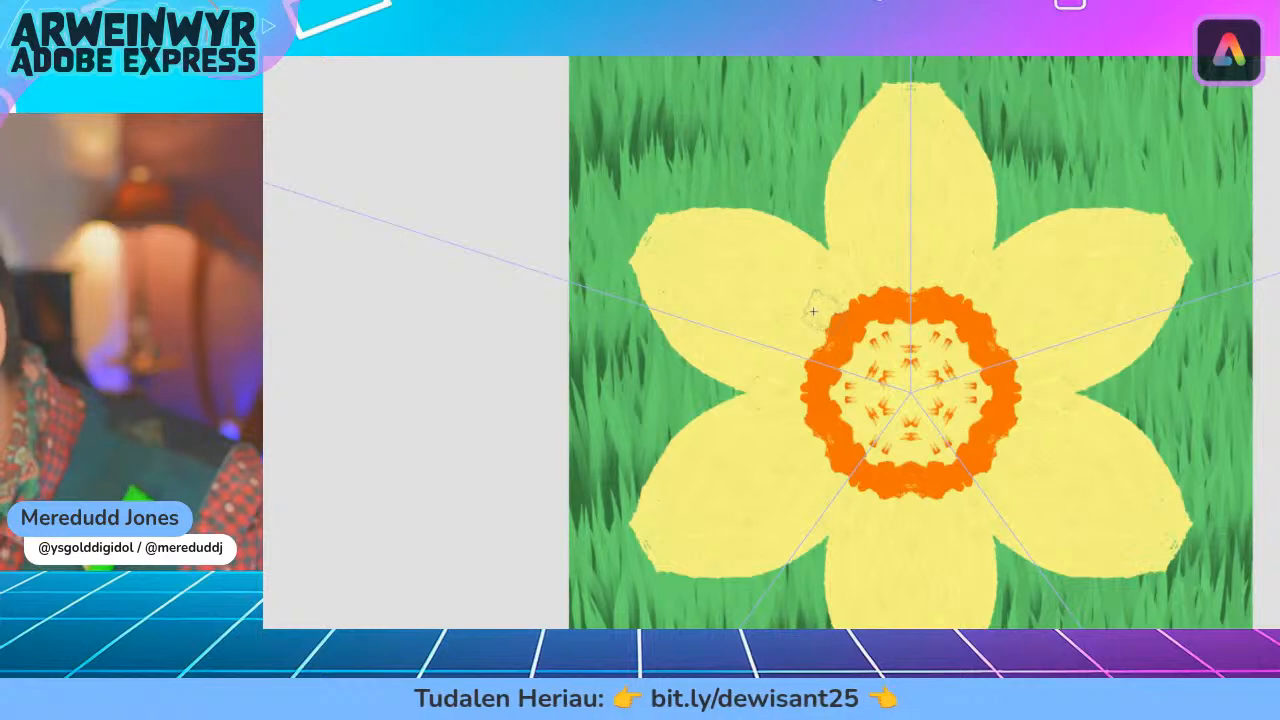
- Dab orange watercolour shading around the ring's outer edge, and add white highlights on the petals with the four-way rotational (Cylchdroi) pattern
left_click_drag(799, 340, 777, 335)
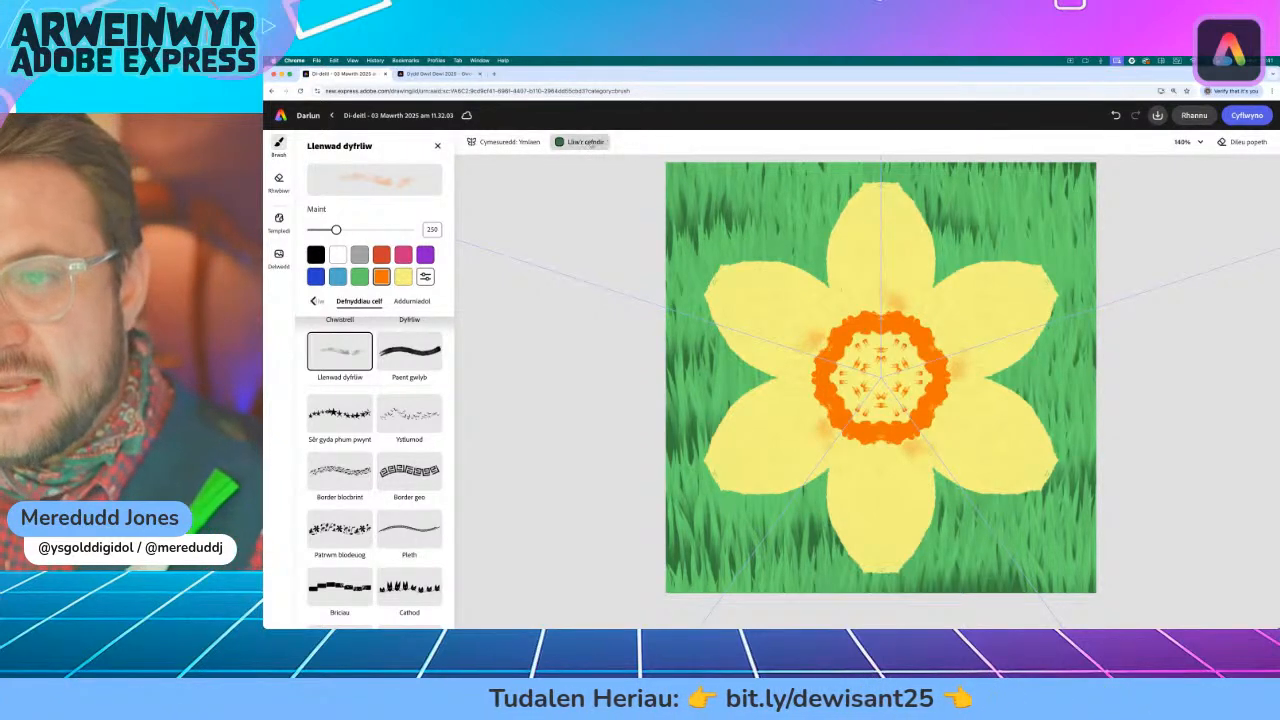
left_click(505, 141)
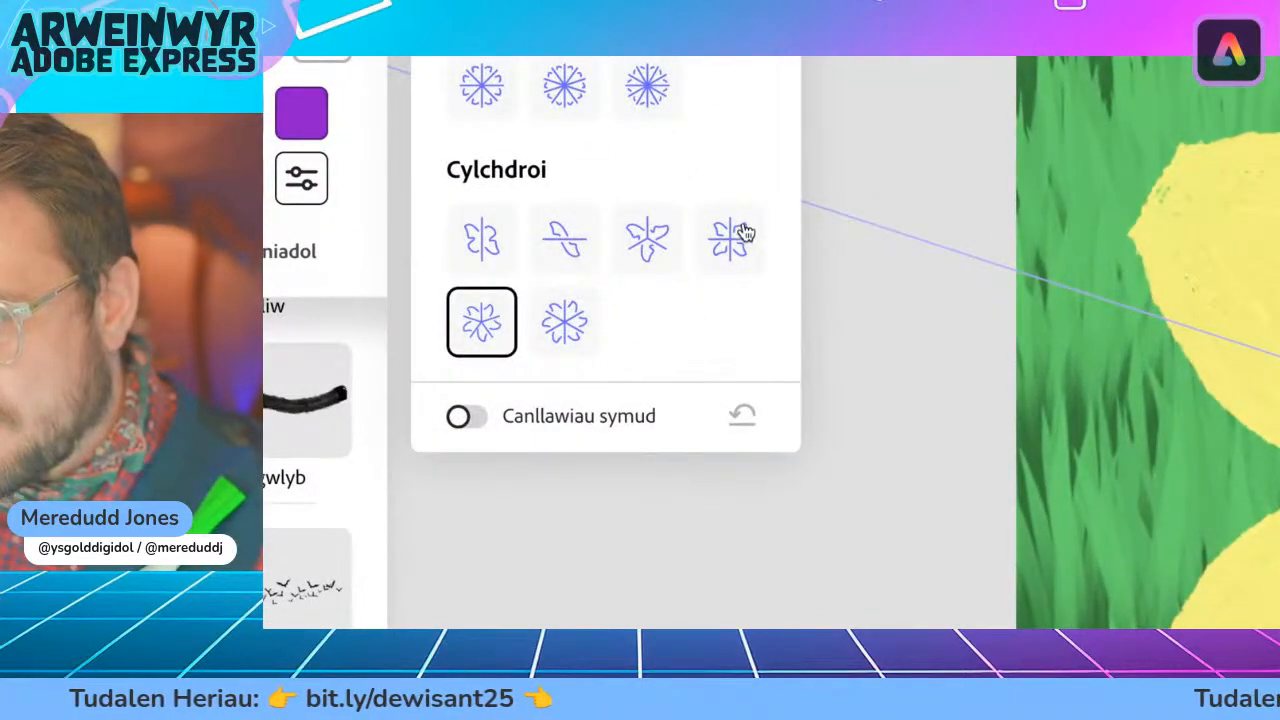
left_click(736, 244)
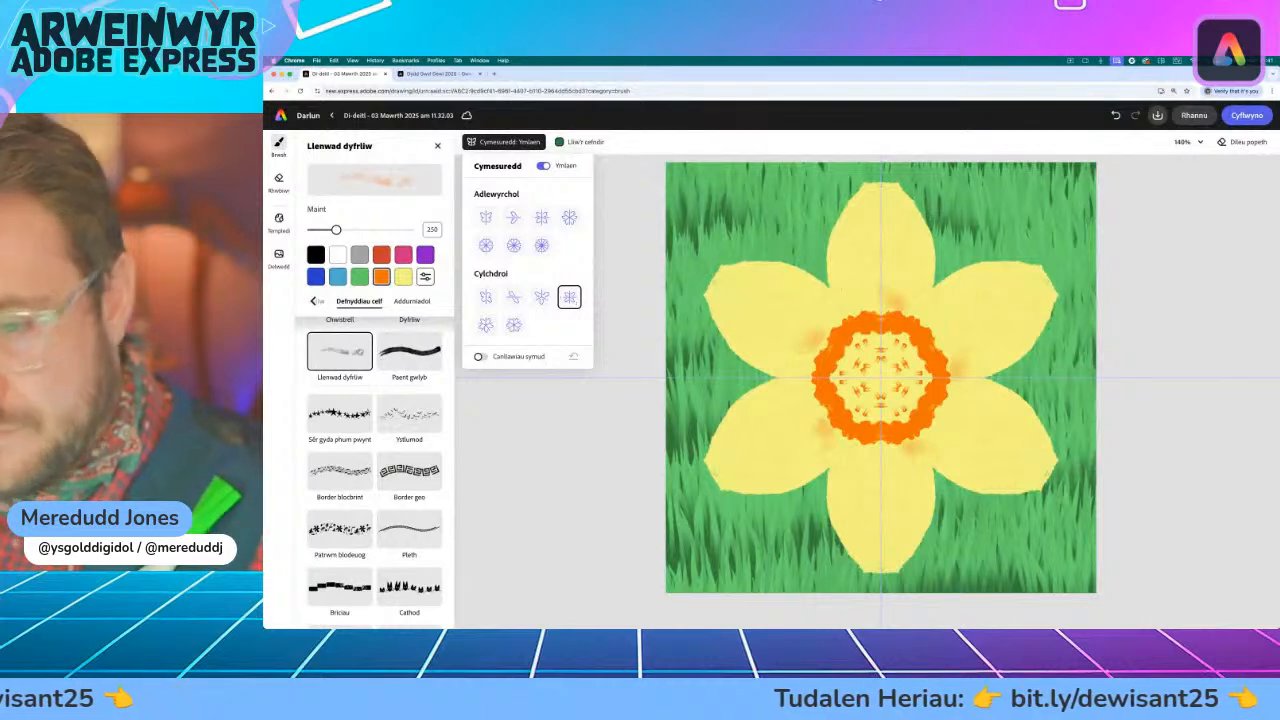
left_click(340, 256)
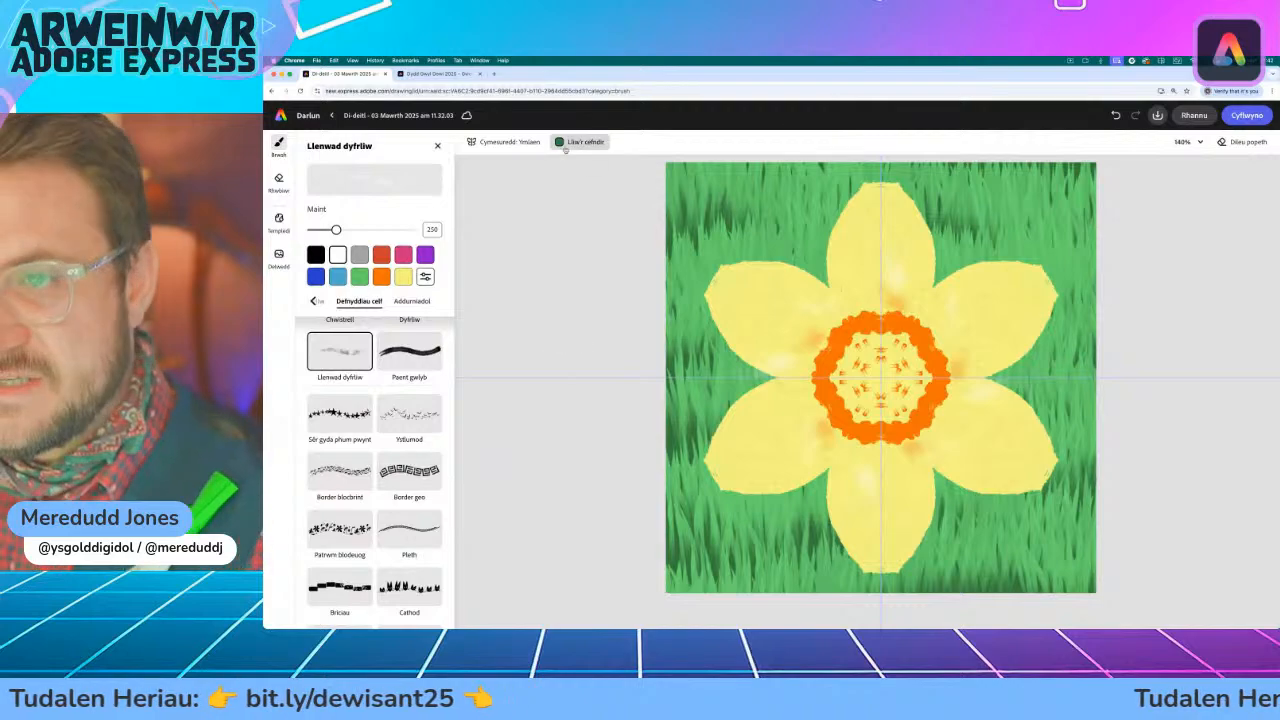
- Shade the petals near the ring in black with the three-way rotational (Cylchdroi) pattern, and switch the brush colour to orange
left_click(505, 141)
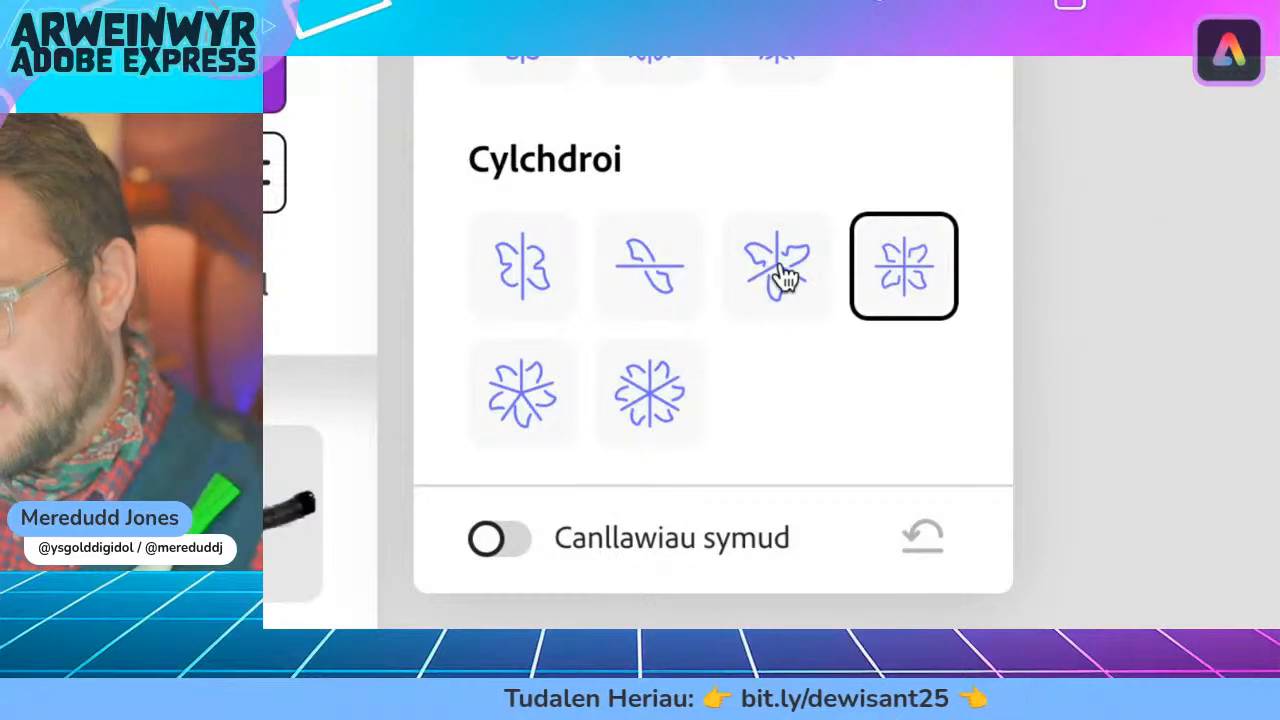
left_click(784, 284)
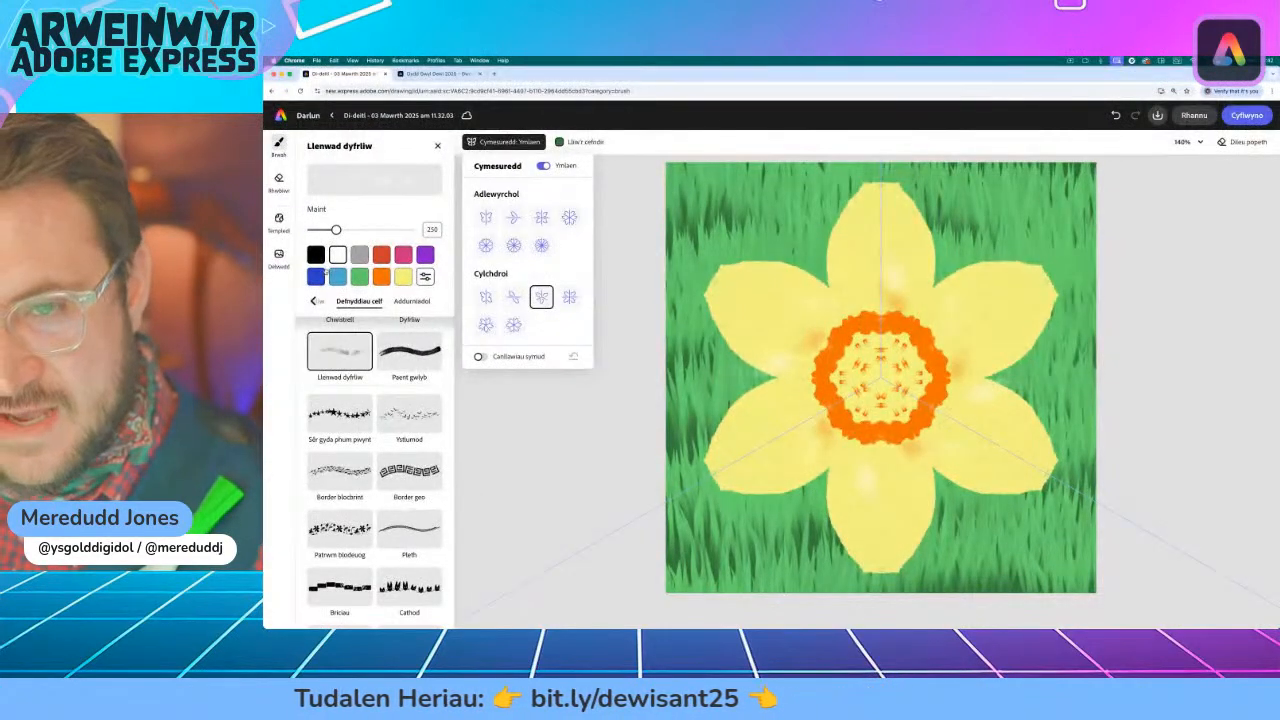
left_click(315, 255)
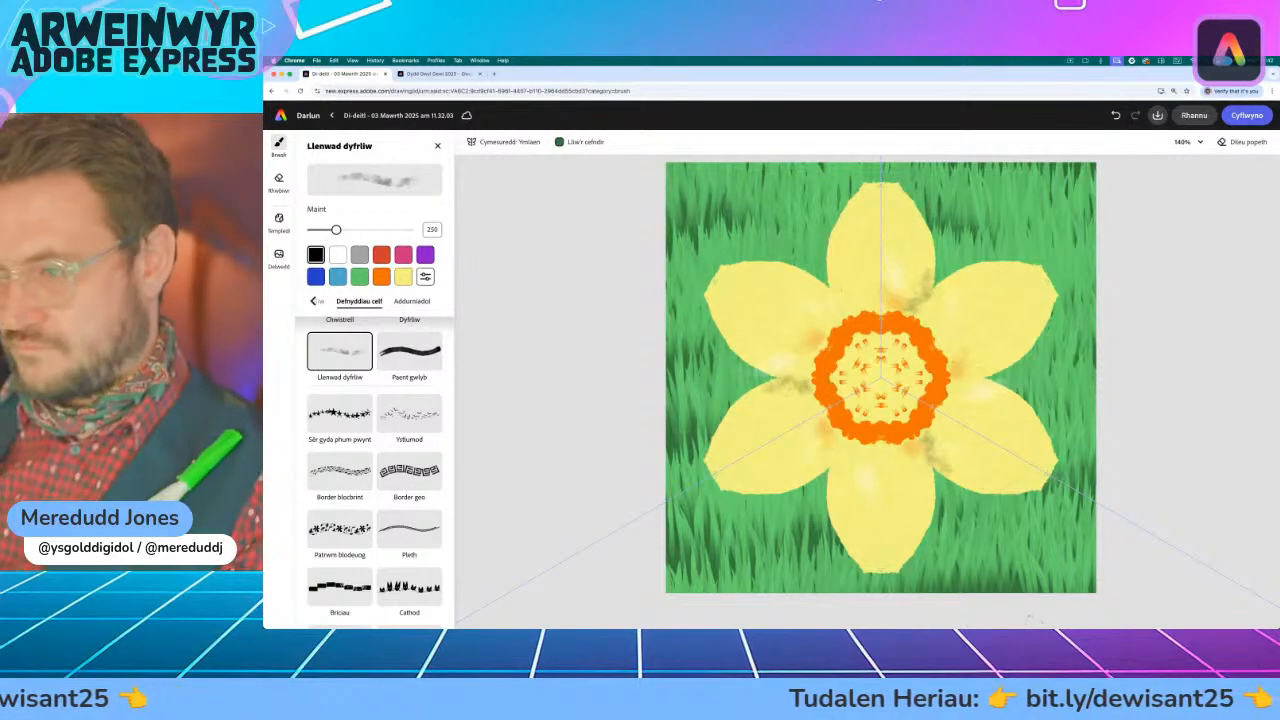
mouse_move(1036, 624)
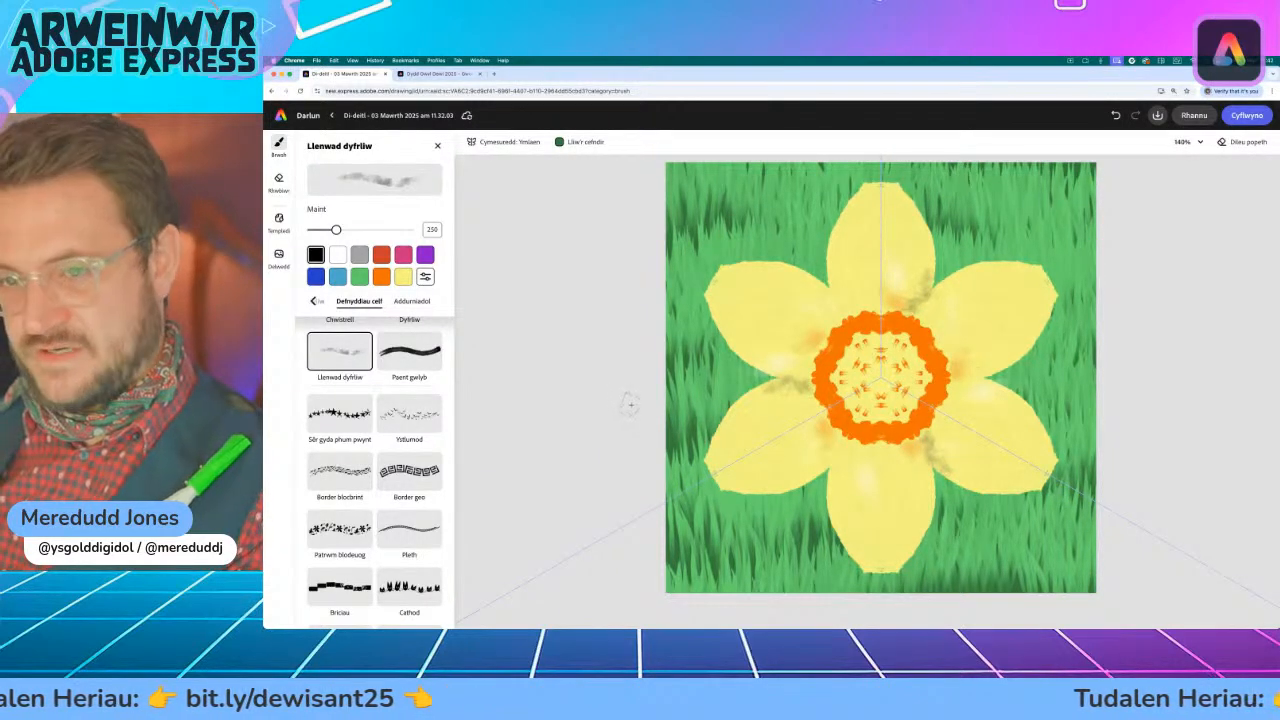
left_click(381, 276)
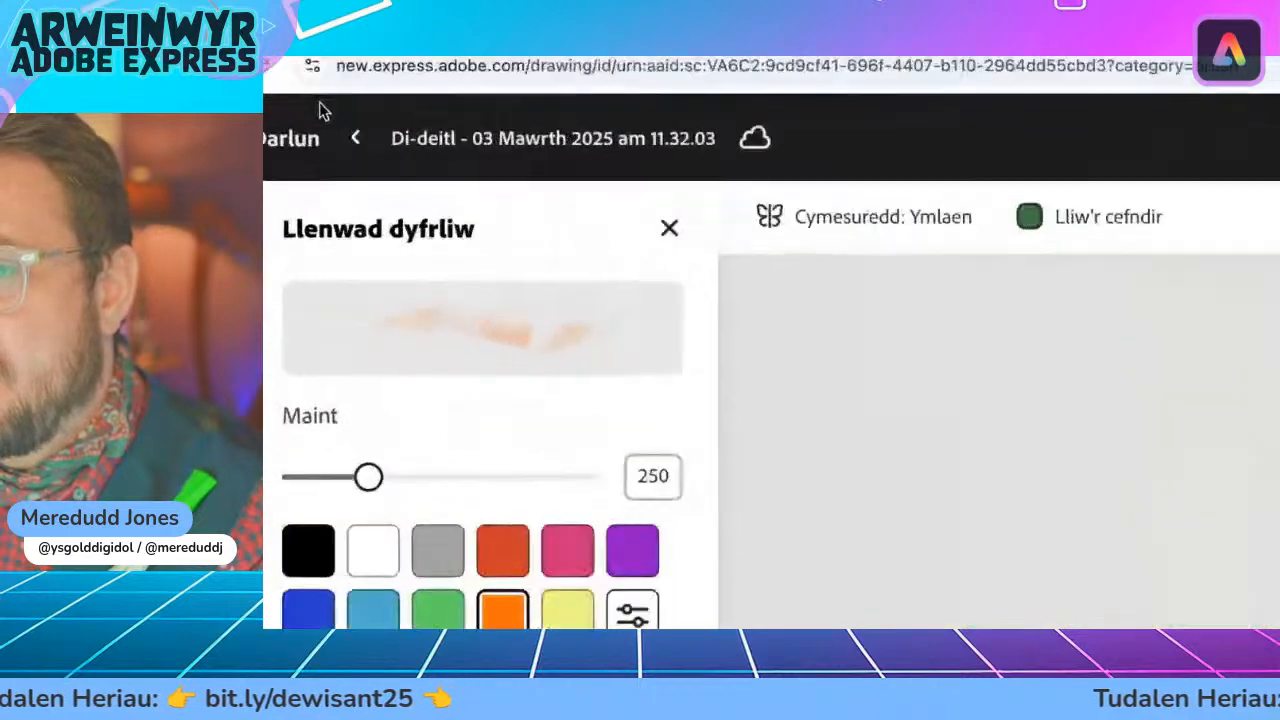
- Rename the drawing as Cenhinen Bedr
left_click(381, 113)
key("ctrl+a")
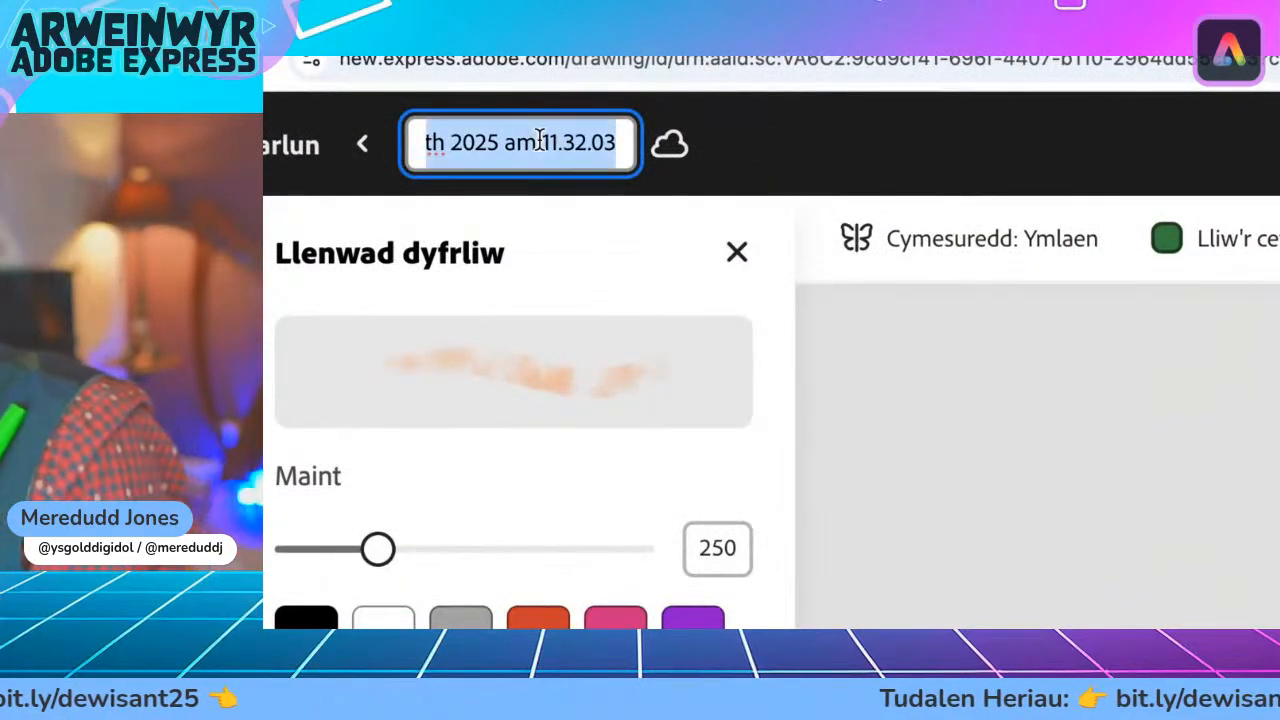
type("Cenhinen Bedr")
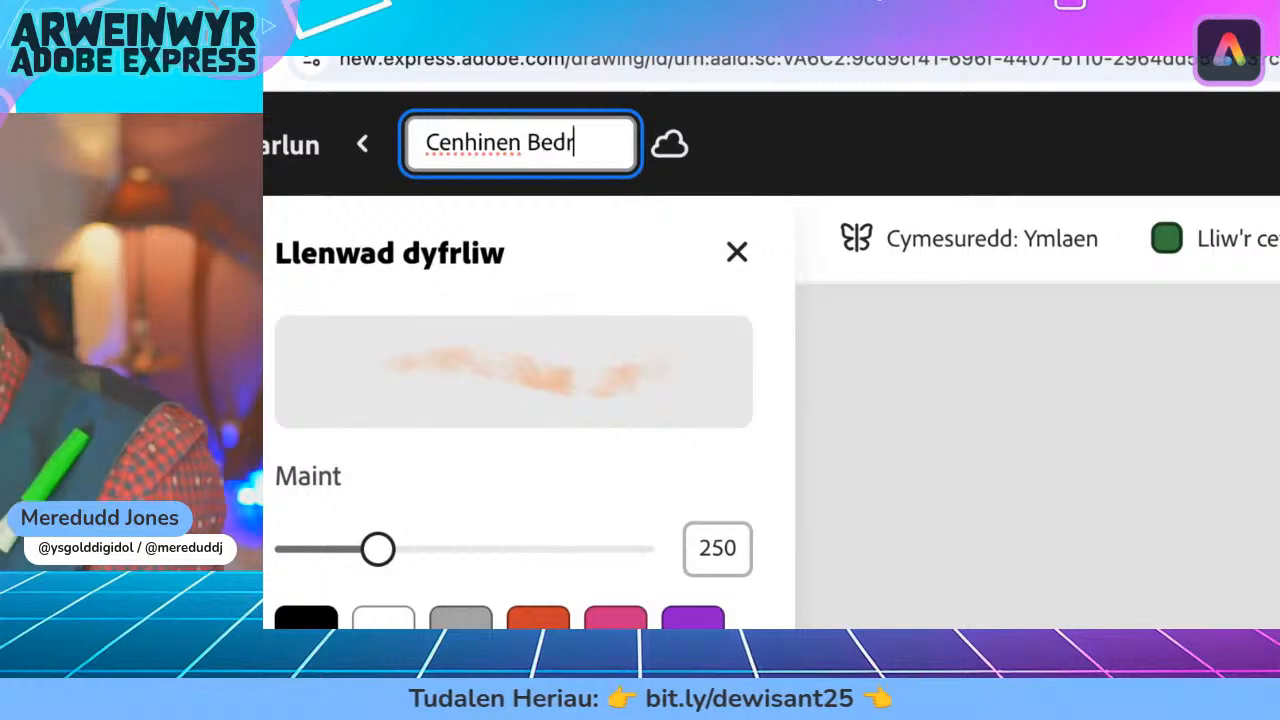
key("Return")
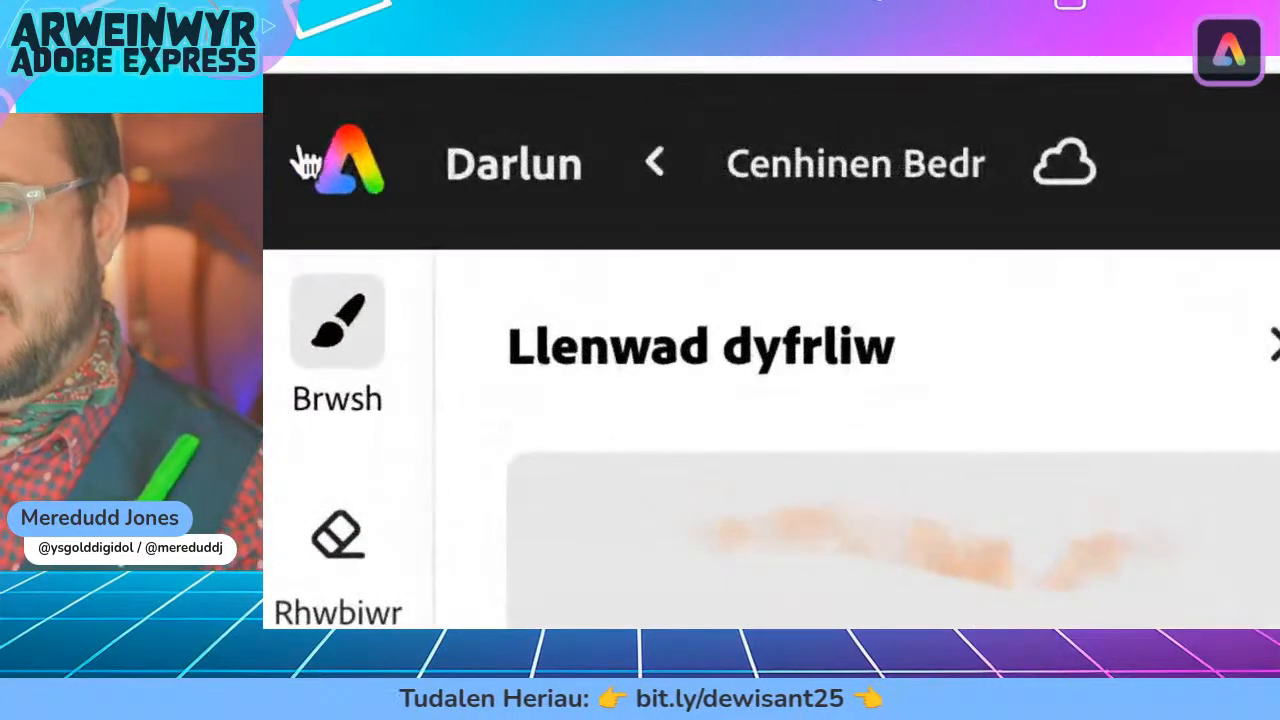
- Return to the home page and start a new blank drawing (Darlun)
left_click(349, 165)
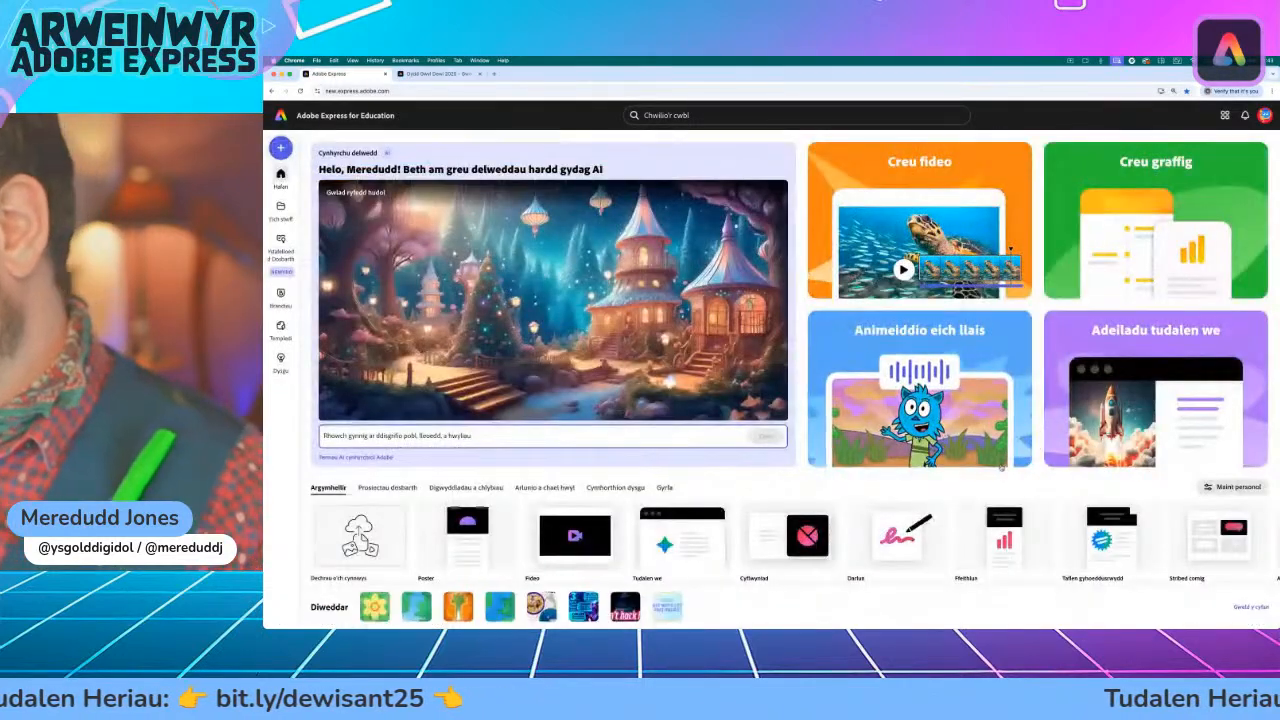
scroll(960, 380, "down", 3)
left_click(901, 402)
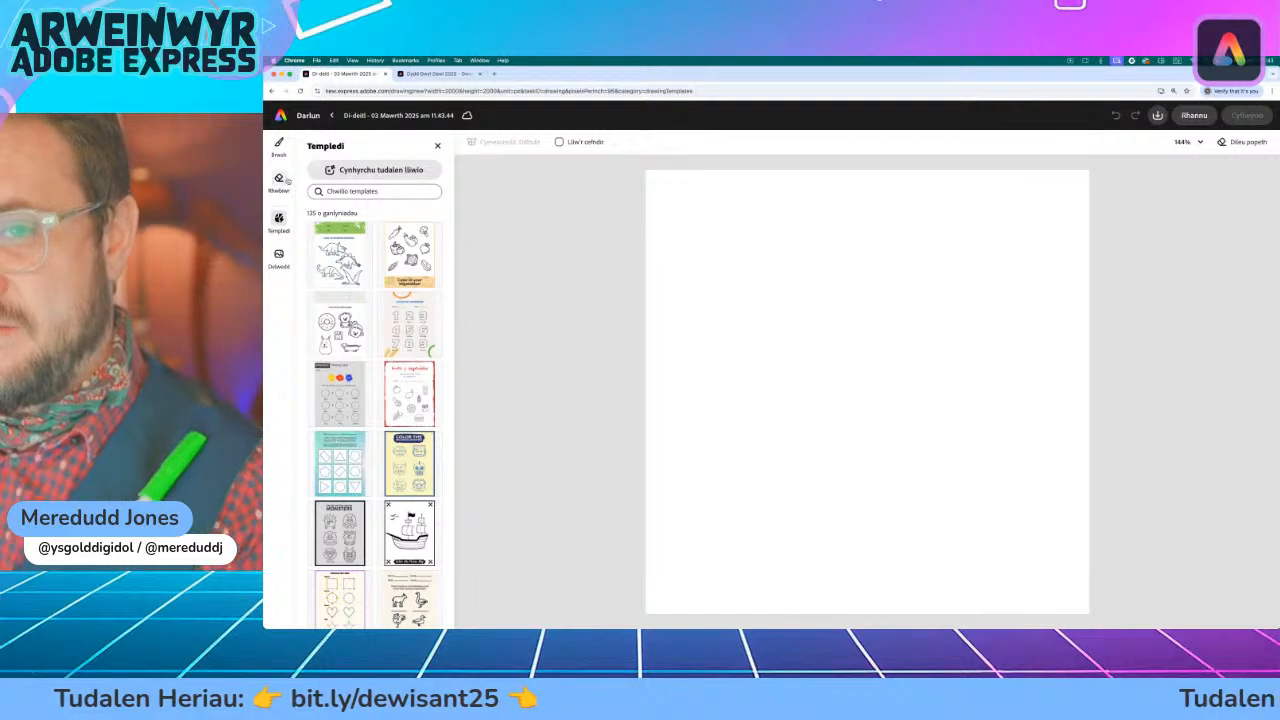
- Select the Argraffiadaeth Ffrengig brush from the Defnyddiau celf category and set its colour to orange
left_click(285, 147)
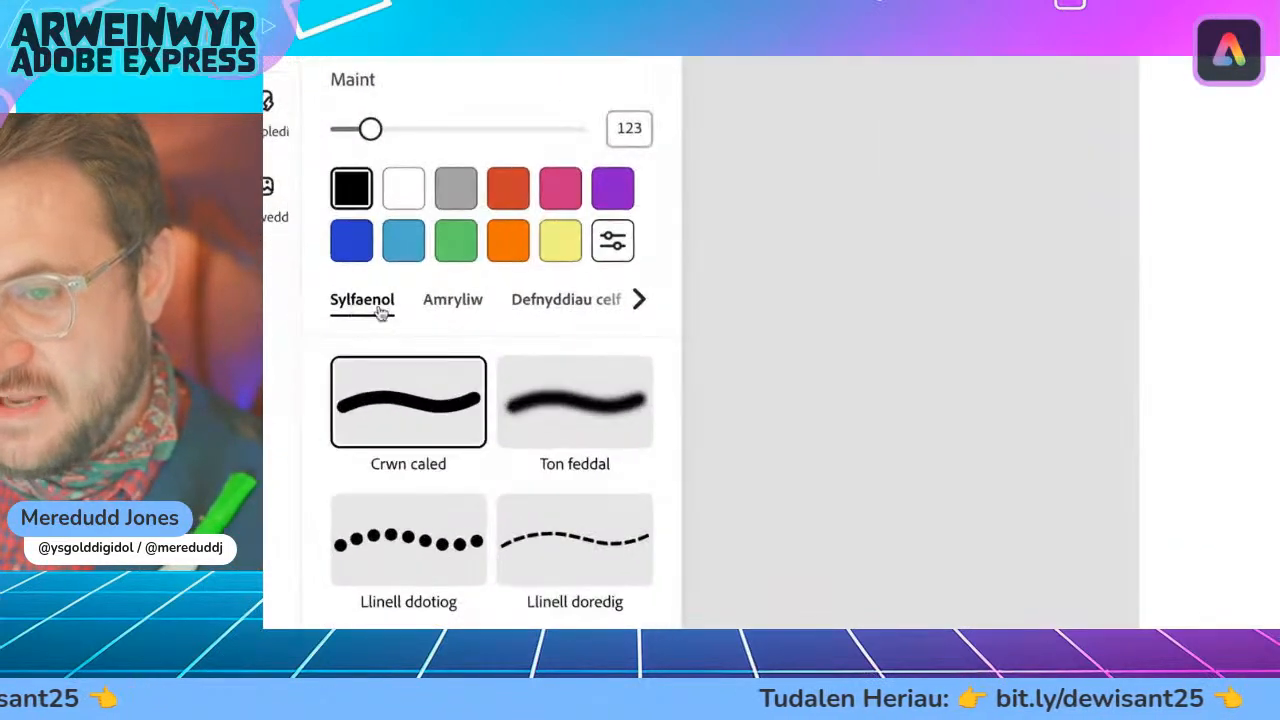
left_click(399, 308)
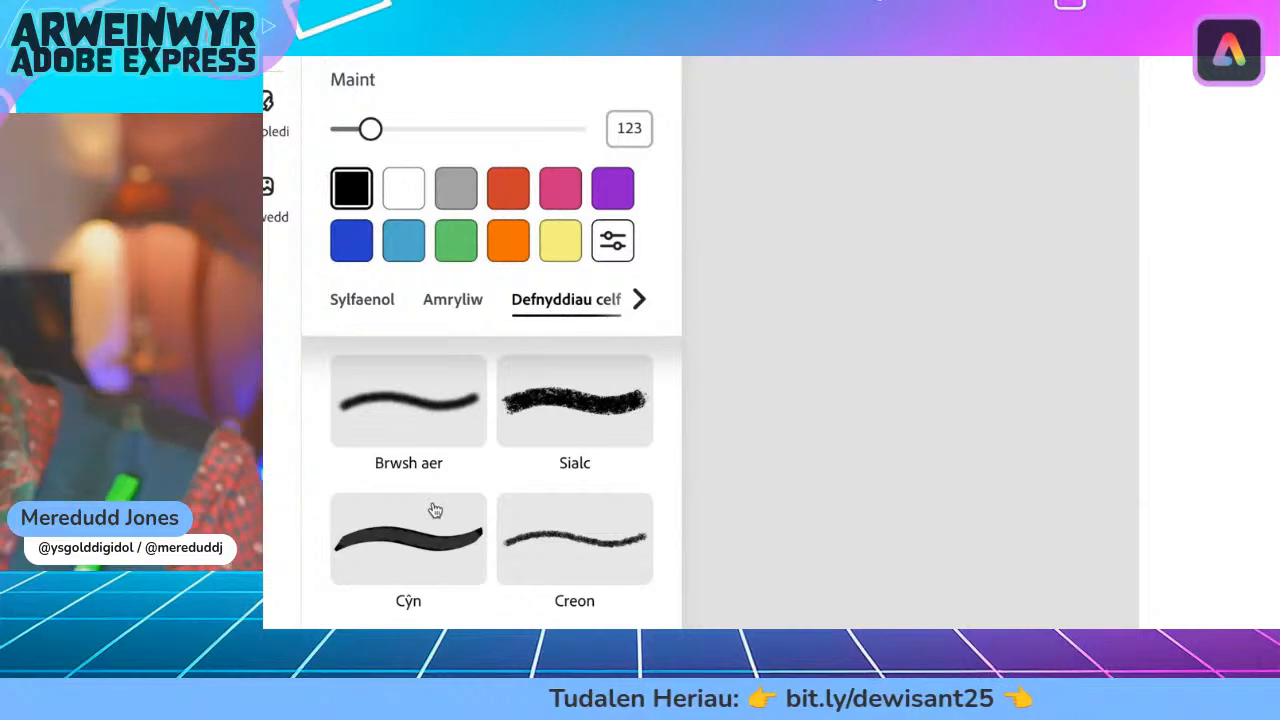
scroll(447, 507, "down", 1)
scroll(490, 500, "down", 5)
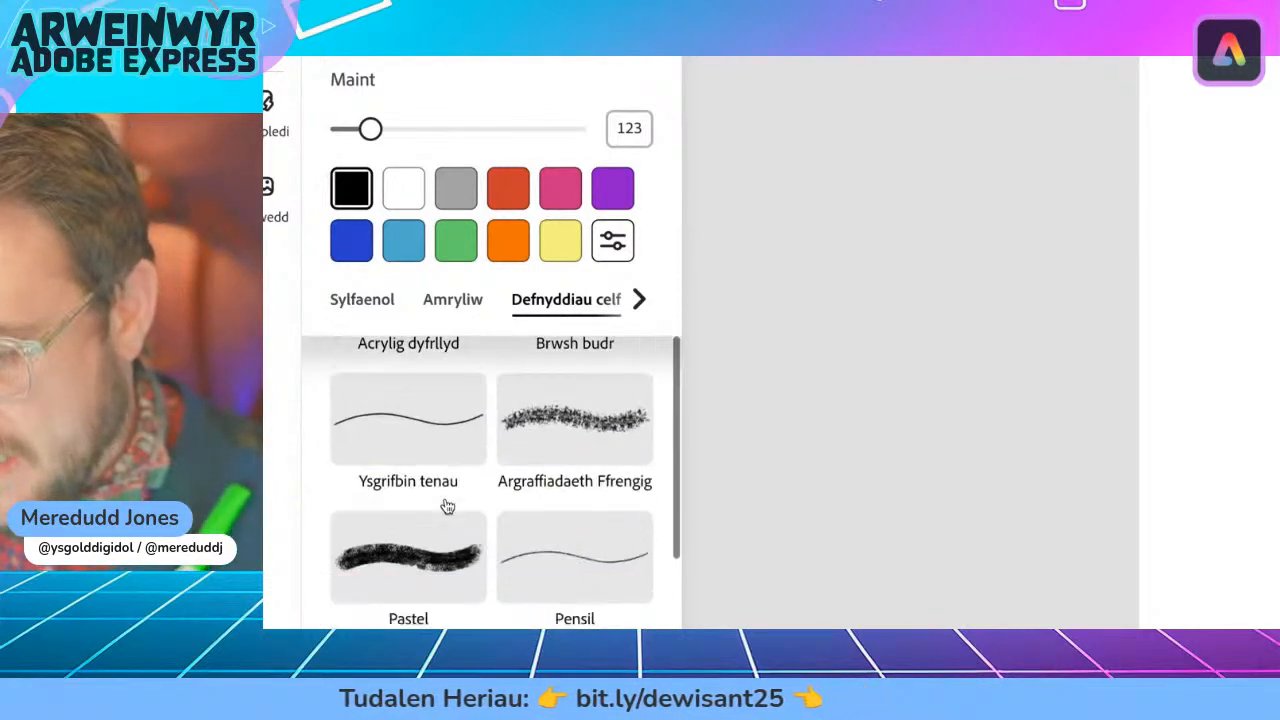
scroll(540, 495, "up", 2)
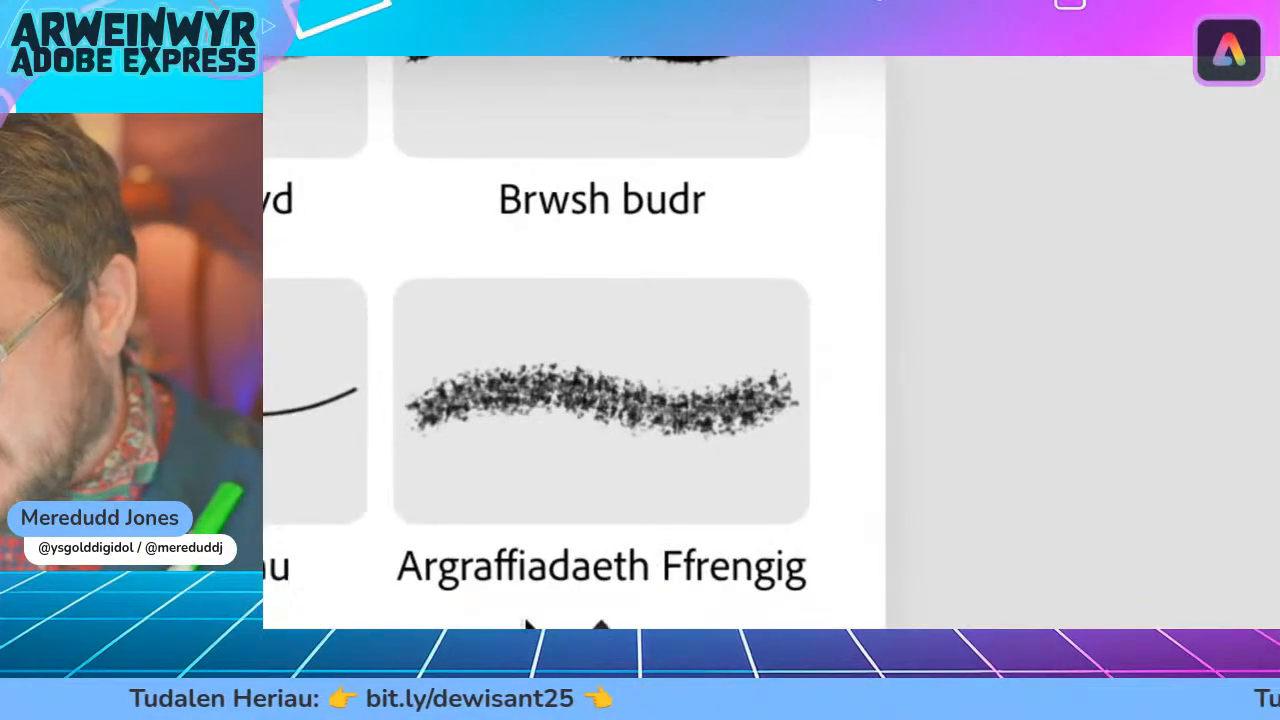
left_click(600, 460)
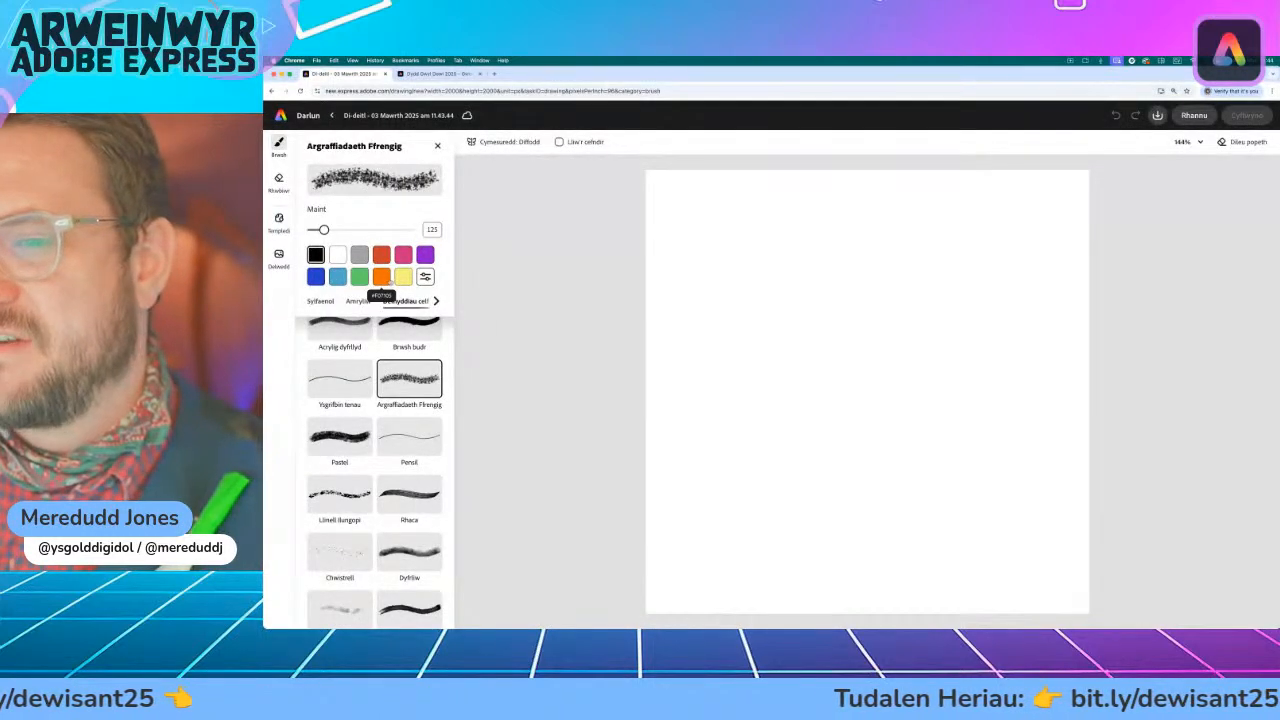
left_click(381, 277)
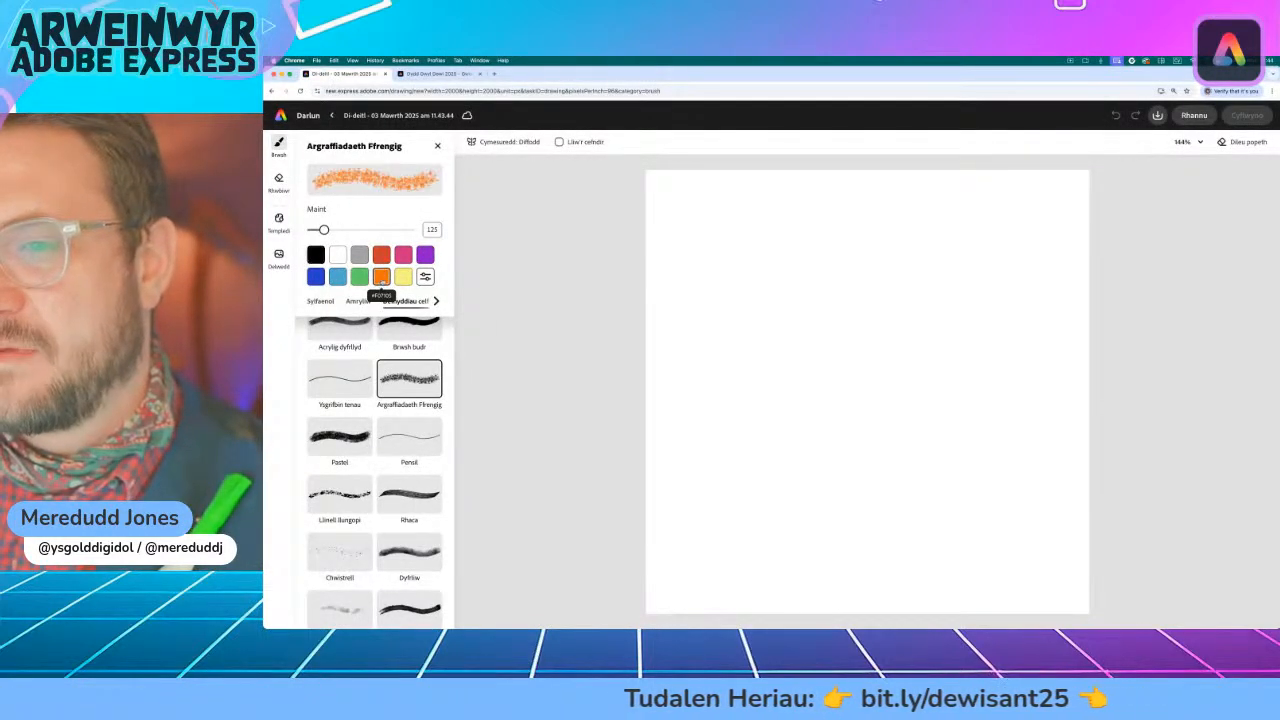
- Set the brush size to 1,000 and cover the whole canvas with textured orange strokes
left_click_drag(323, 230, 468, 249)
mouse_move(744, 206)
left_mouse_down()
mouse_move(790, 240)
mouse_move(1070, 220)
mouse_move(490, 212)
mouse_move(660, 266)
mouse_move(1050, 220)
mouse_move(1075, 340)
mouse_move(900, 195)
mouse_move(960, 420)
mouse_move(690, 330)
mouse_move(1070, 300)
mouse_move(665, 430)
mouse_move(880, 340)
mouse_move(660, 534)
mouse_move(690, 620)
mouse_move(680, 440)
mouse_move(700, 370)
left_mouse_up()
mouse_move(690, 500)
left_mouse_down()
mouse_move(1080, 570)
mouse_move(1060, 600)
mouse_move(700, 560)
mouse_move(1085, 480)
left_mouse_up()
mouse_move(643, 445)
left_mouse_down()
mouse_move(655, 430)
mouse_move(1085, 440)
mouse_move(918, 491)
mouse_move(780, 500)
mouse_move(745, 430)
mouse_move(720, 420)
mouse_move(772, 553)
mouse_move(1000, 470)
mouse_move(1060, 350)
mouse_move(1040, 410)
mouse_move(1035, 545)
mouse_move(940, 252)
left_mouse_up()
mouse_move(850, 264)
left_mouse_down()
mouse_move(1034, 196)
mouse_move(834, 420)
mouse_move(718, 487)
mouse_move(723, 550)
mouse_move(968, 571)
left_mouse_up()
- Turn on reflective (Adlewyrchol) symmetry across a vertical axis and choose the Sgwâr brush in green
left_click(503, 141)
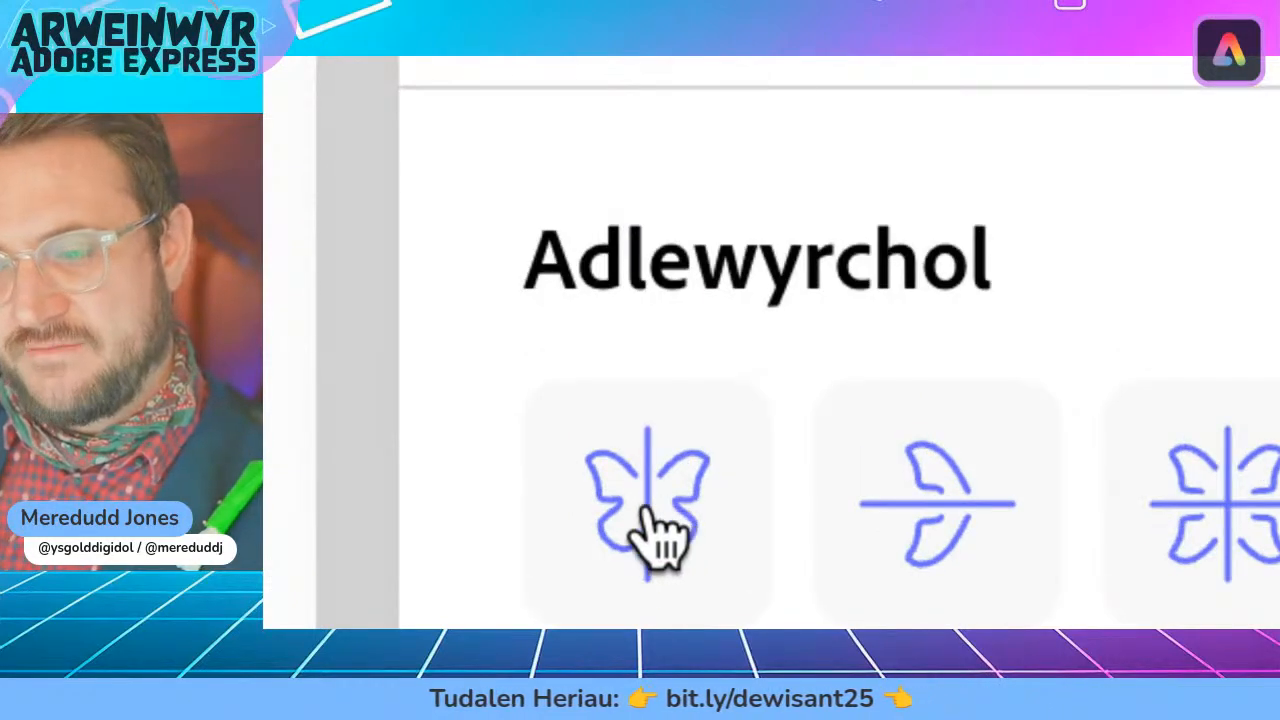
left_click(671, 552)
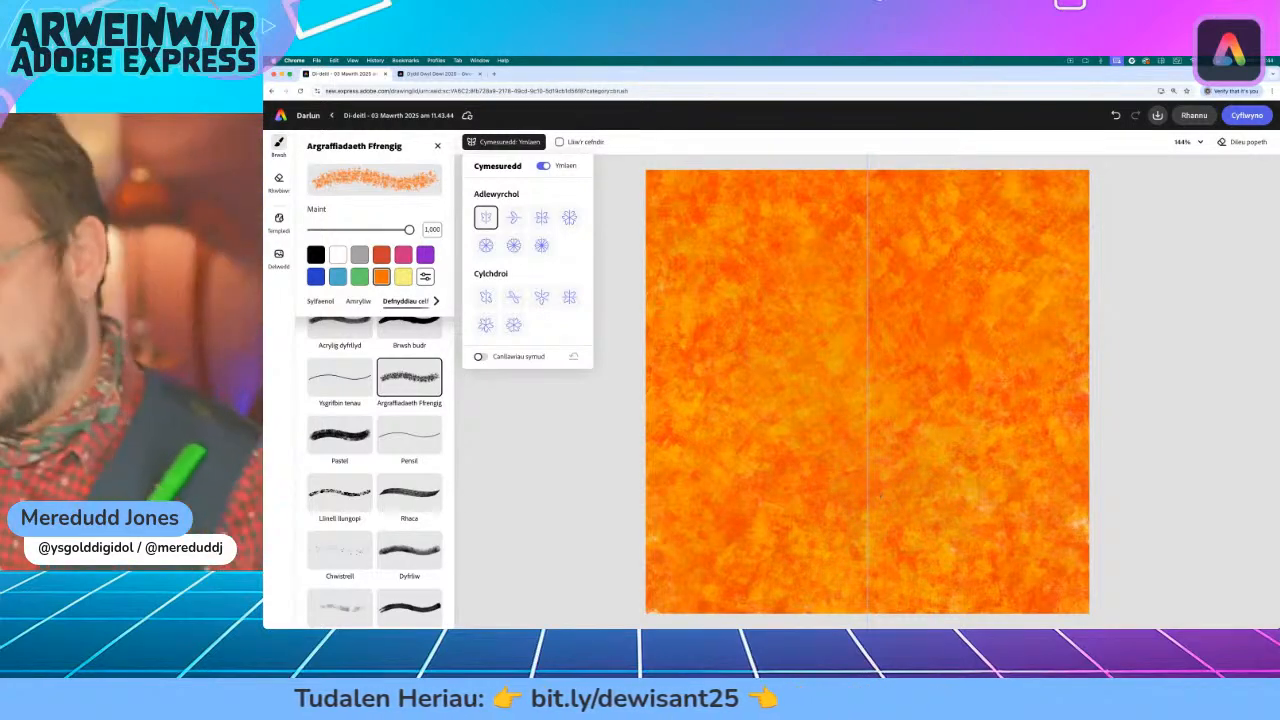
left_click(322, 301)
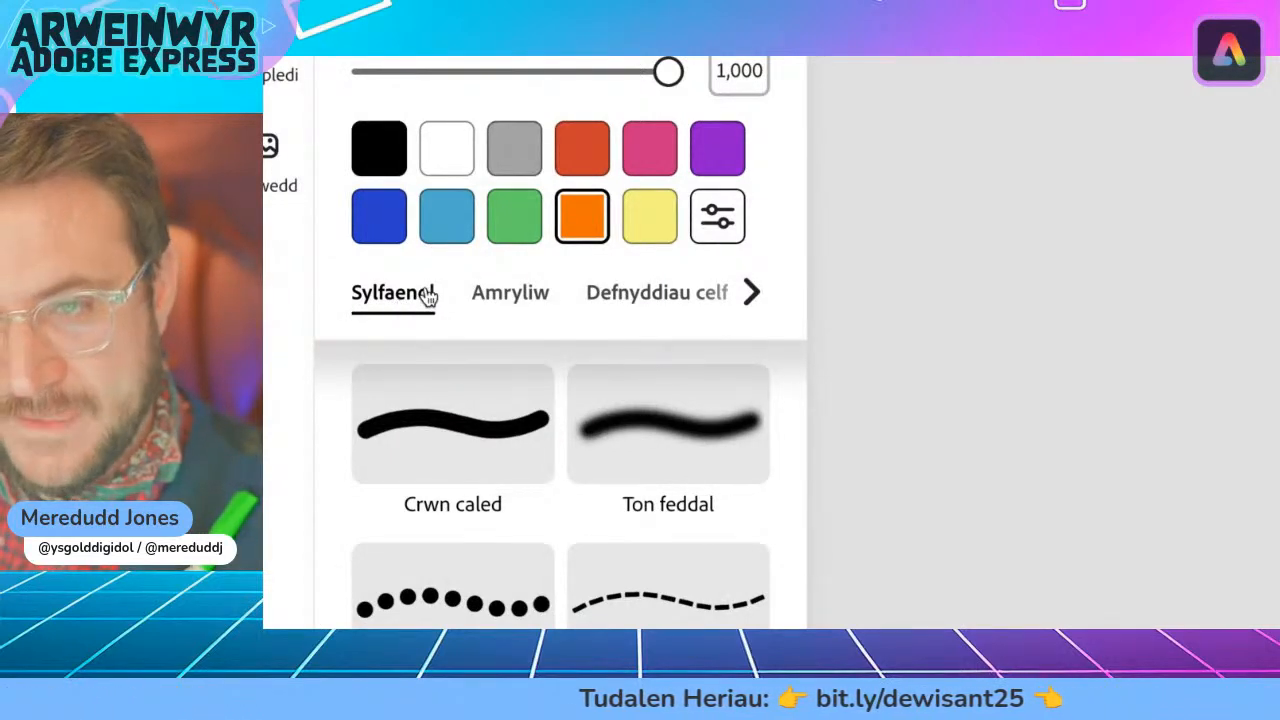
left_click(514, 215)
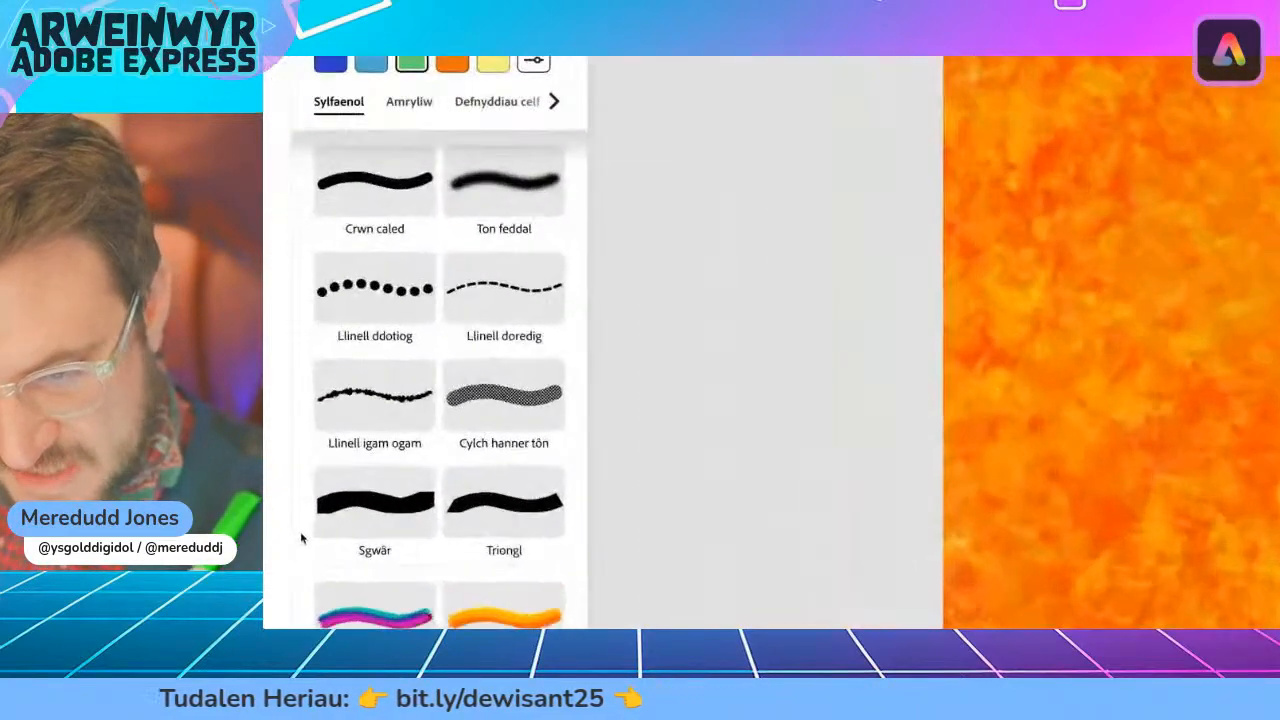
left_click(342, 520)
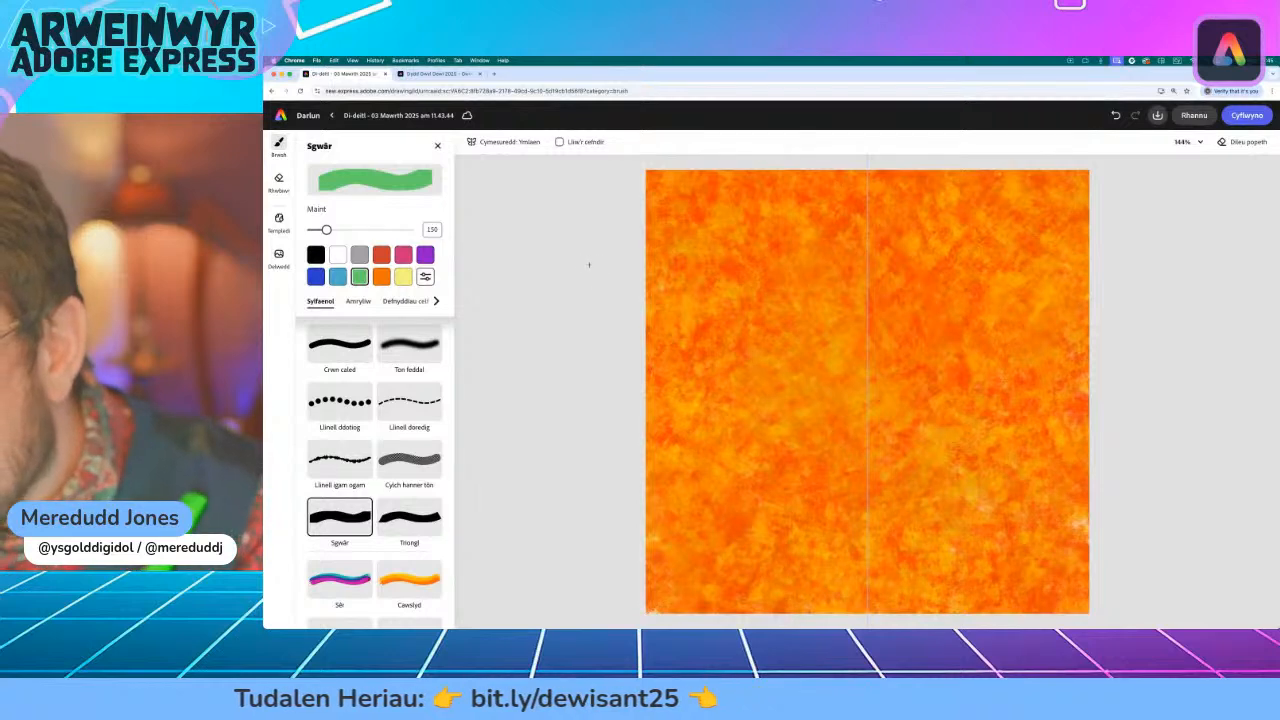
- Set the Sgwâr brush size to 323 and paint a thick green leek stem down the symmetry axis
left_click(350, 231)
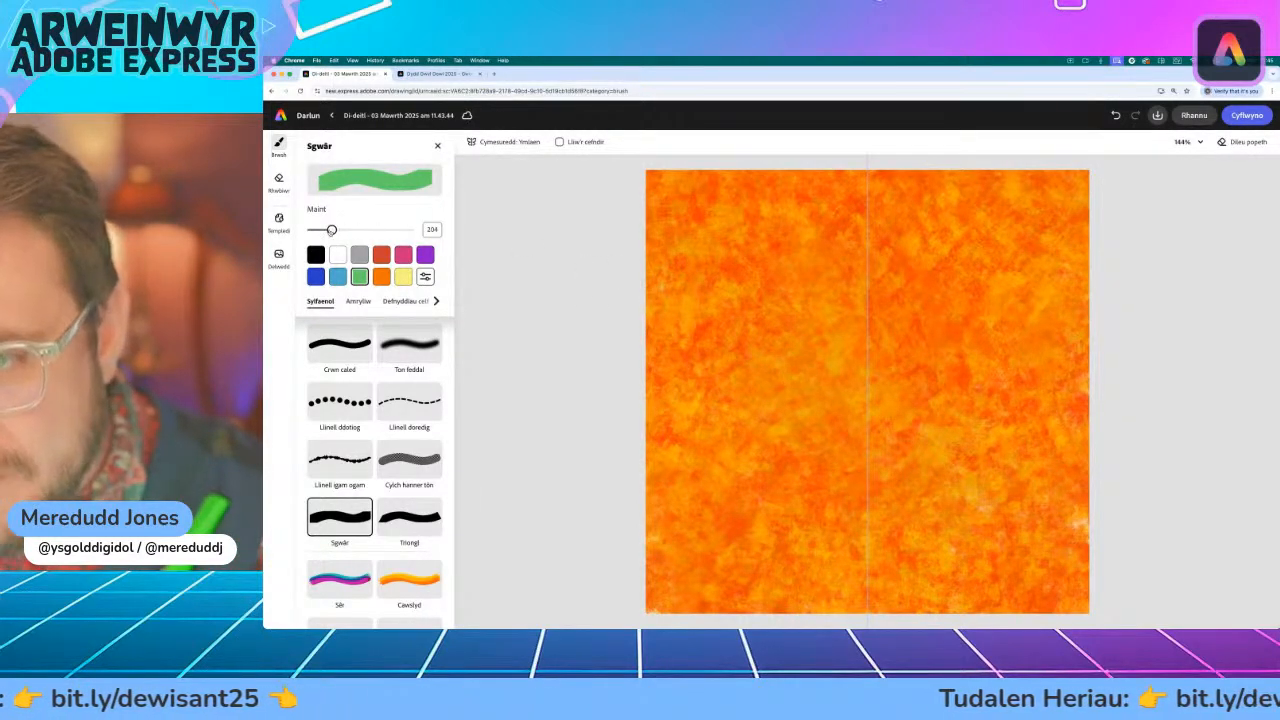
left_click_drag(332, 231, 340, 231)
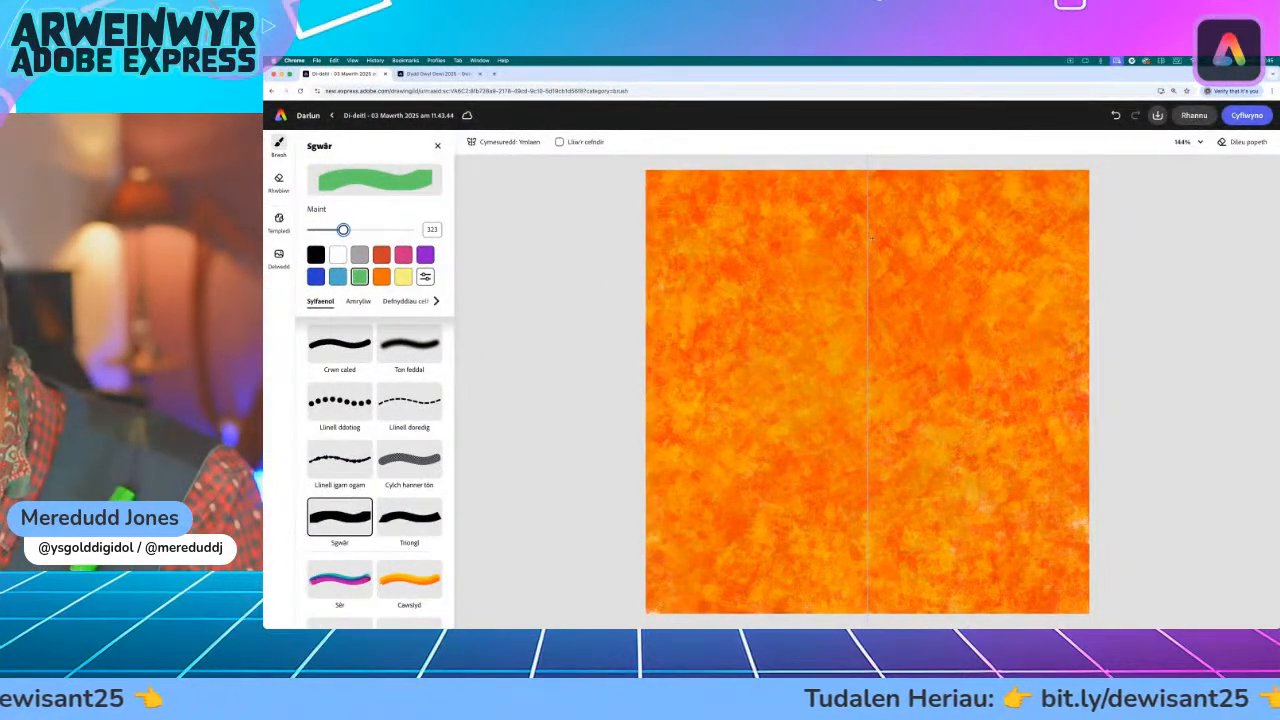
left_click_drag(868, 237, 858, 522)
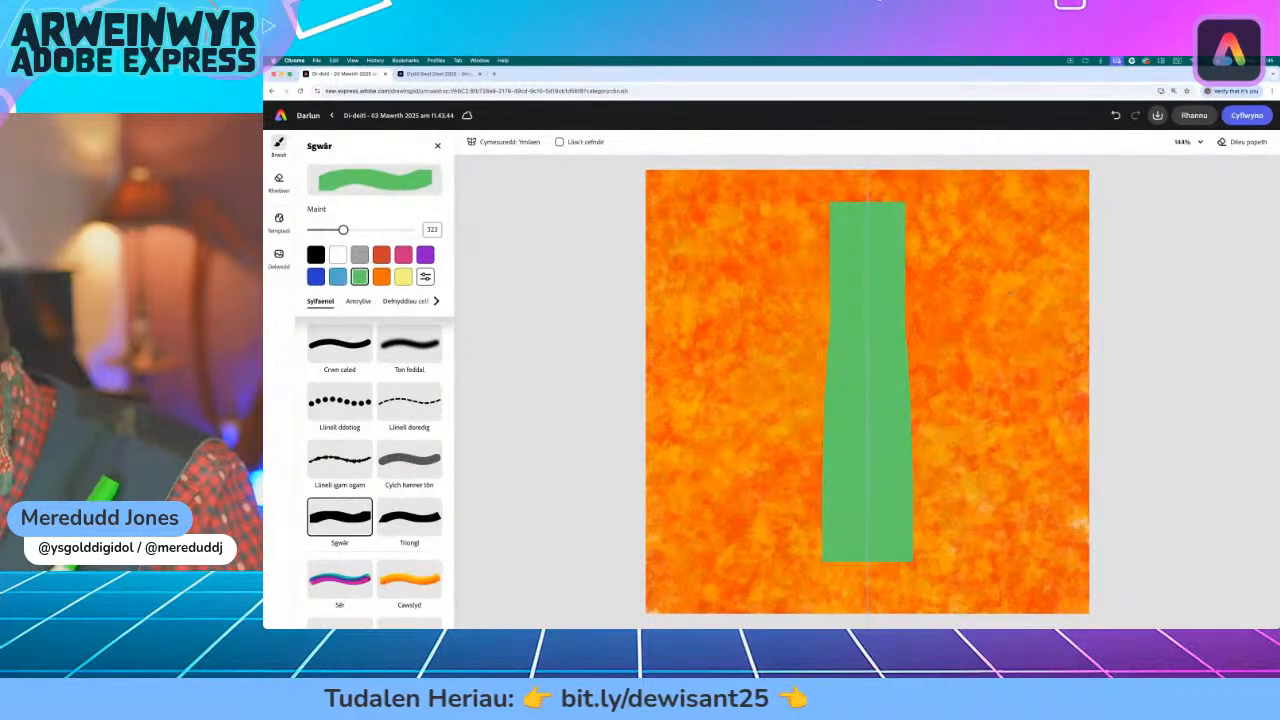
- Set the brush size to 183, paint two mirrored pairs of green leaves on the upper stem, and extend the stem's tip
mouse_move(1011, 292)
left_mouse_down()
mouse_move(958, 300)
mouse_move(892, 352)
left_mouse_up()
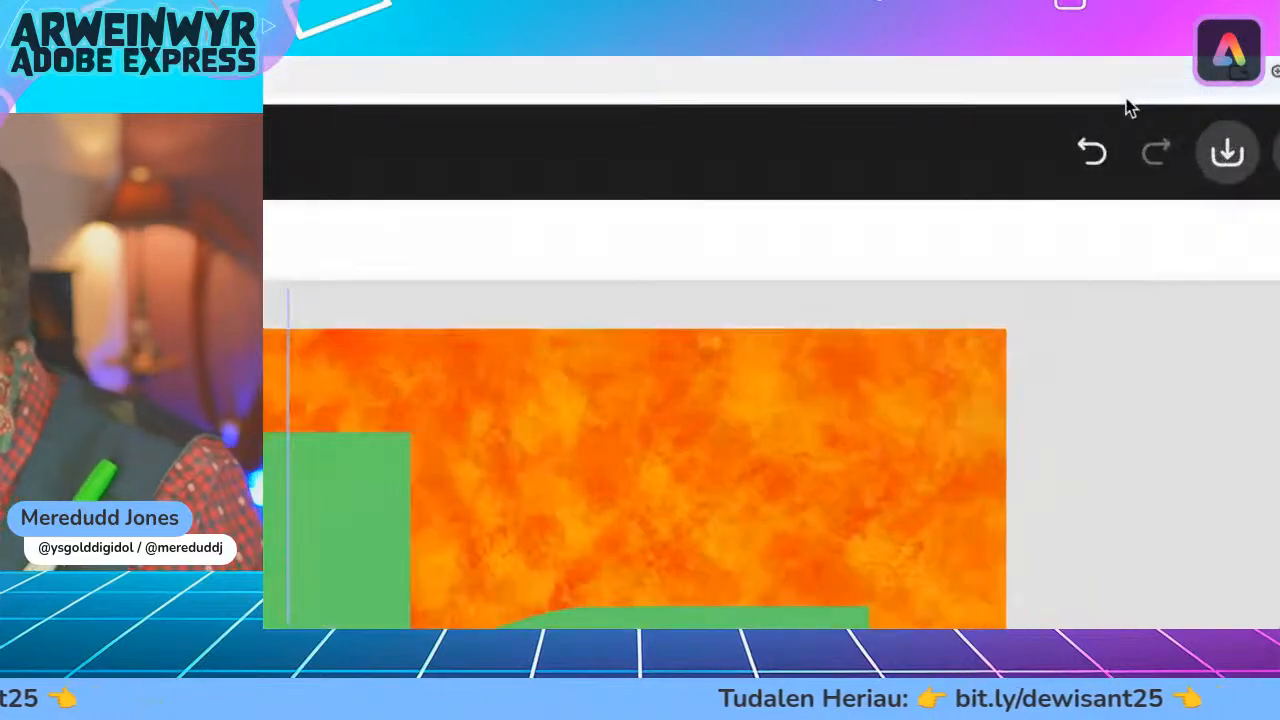
left_click(1116, 115)
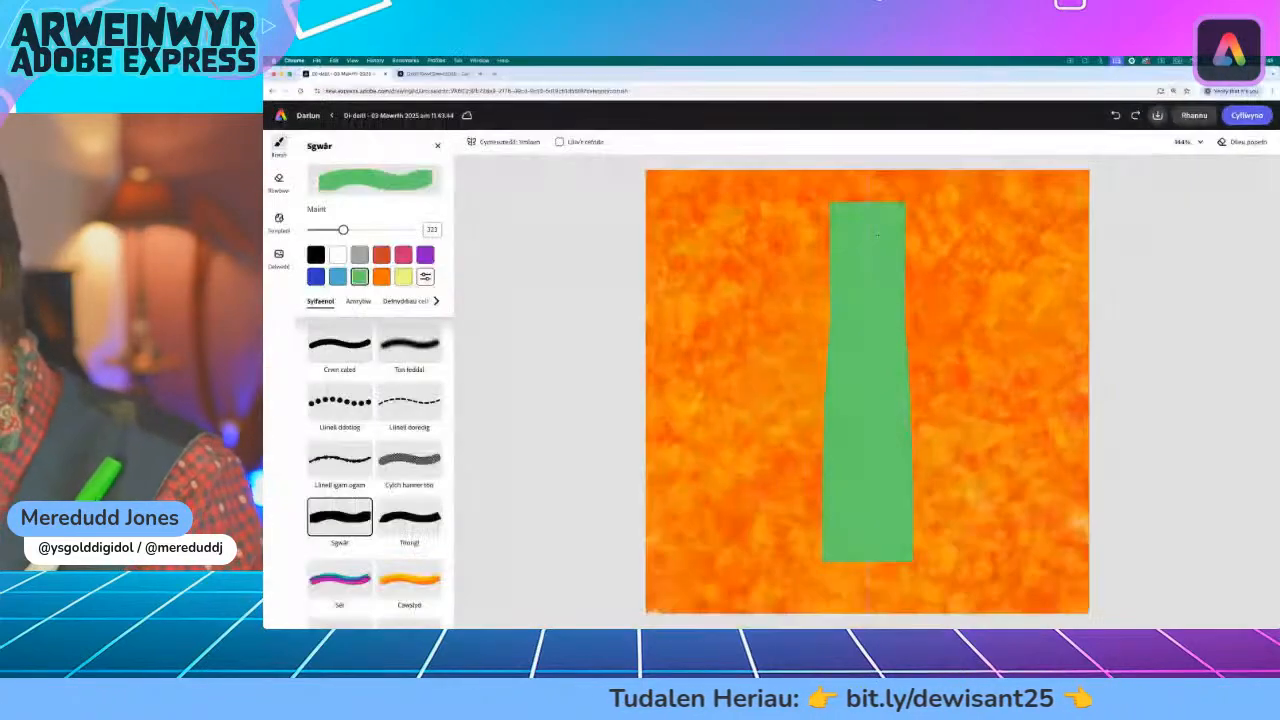
left_click_drag(343, 230, 330, 230)
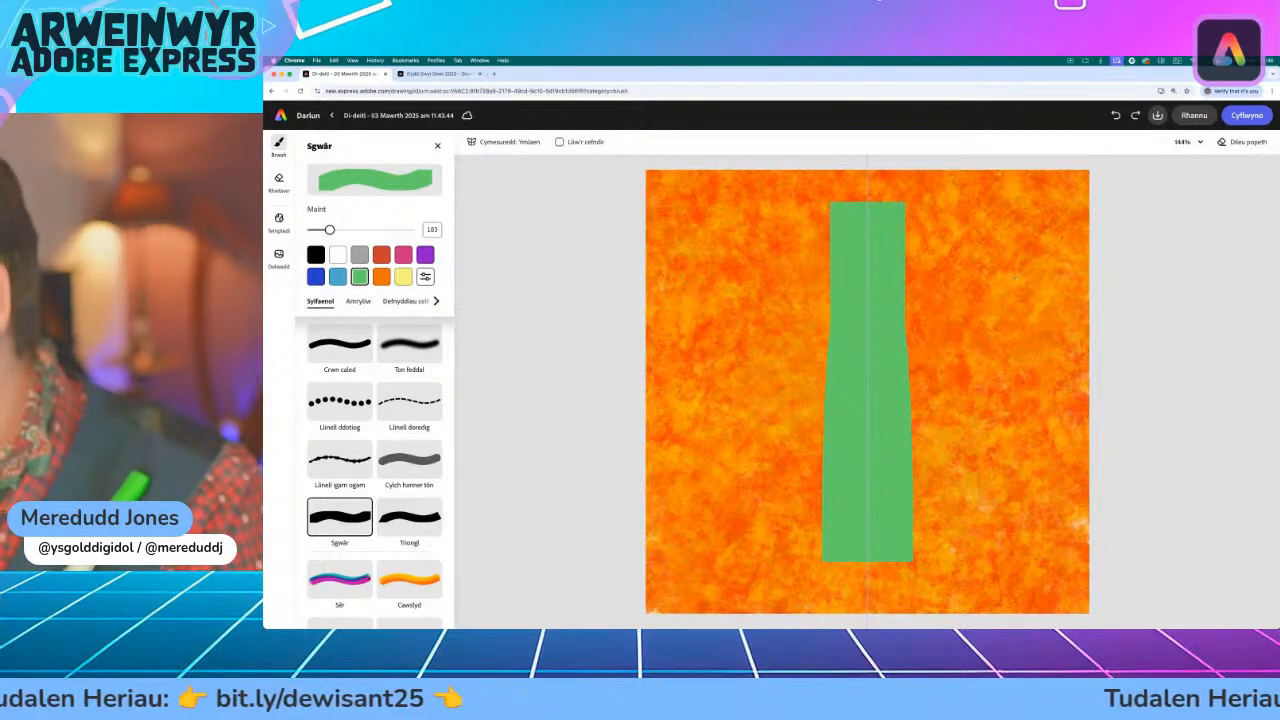
mouse_move(1003, 271)
left_mouse_down()
mouse_move(945, 302)
mouse_move(926, 330)
left_mouse_up()
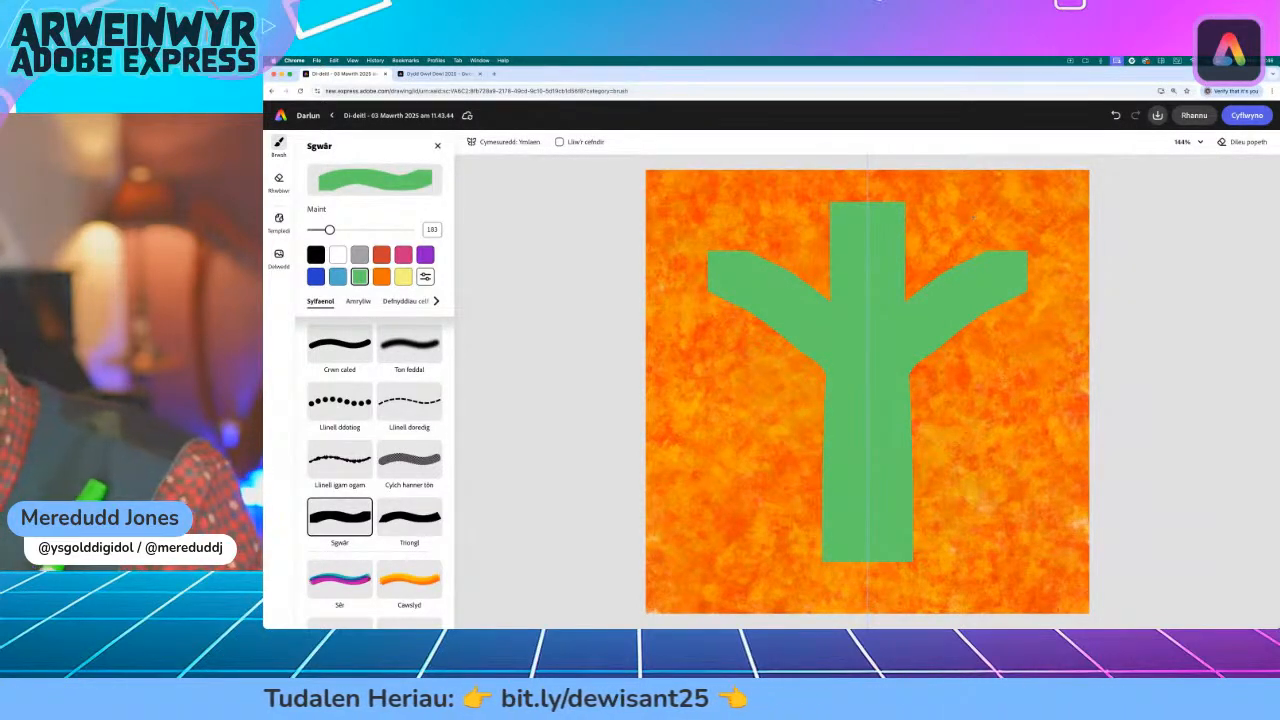
left_click_drag(968, 215, 905, 265)
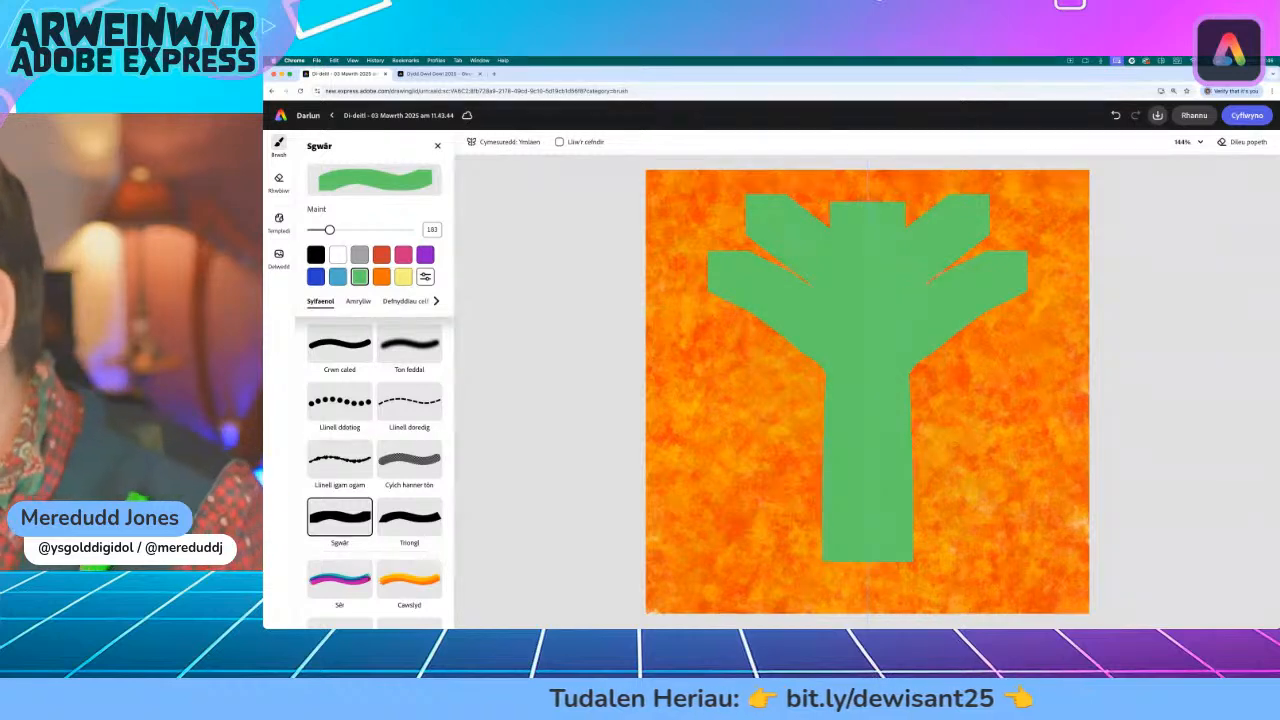
left_click(849, 195)
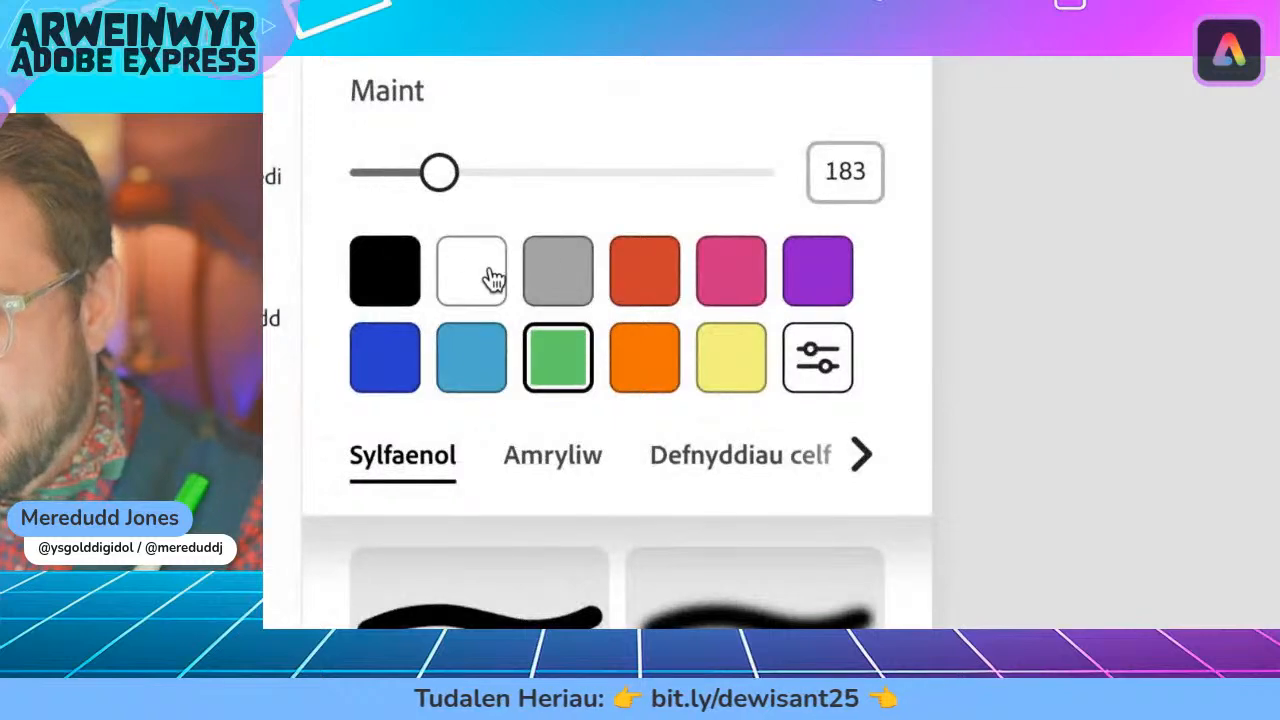
- Paint the lower part of the leek stem white down to its base, undoing the last stray dab
left_click(468, 280)
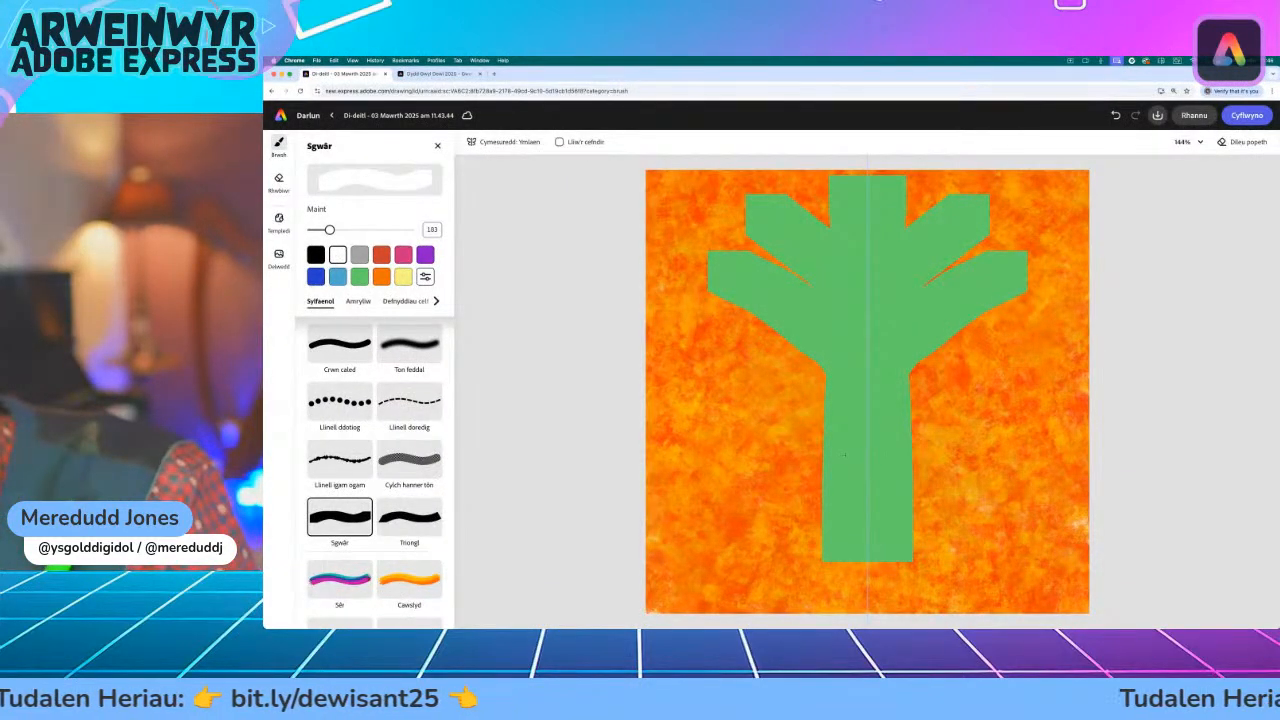
left_click(843, 455)
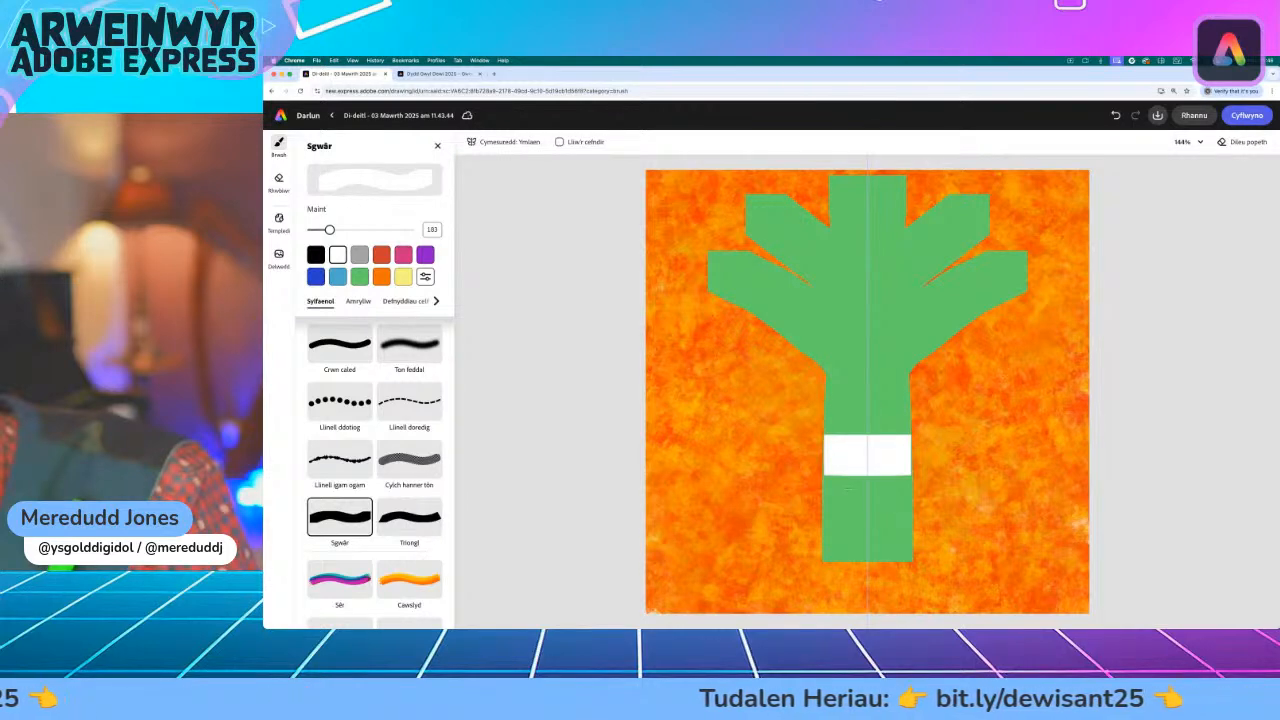
left_click(843, 493)
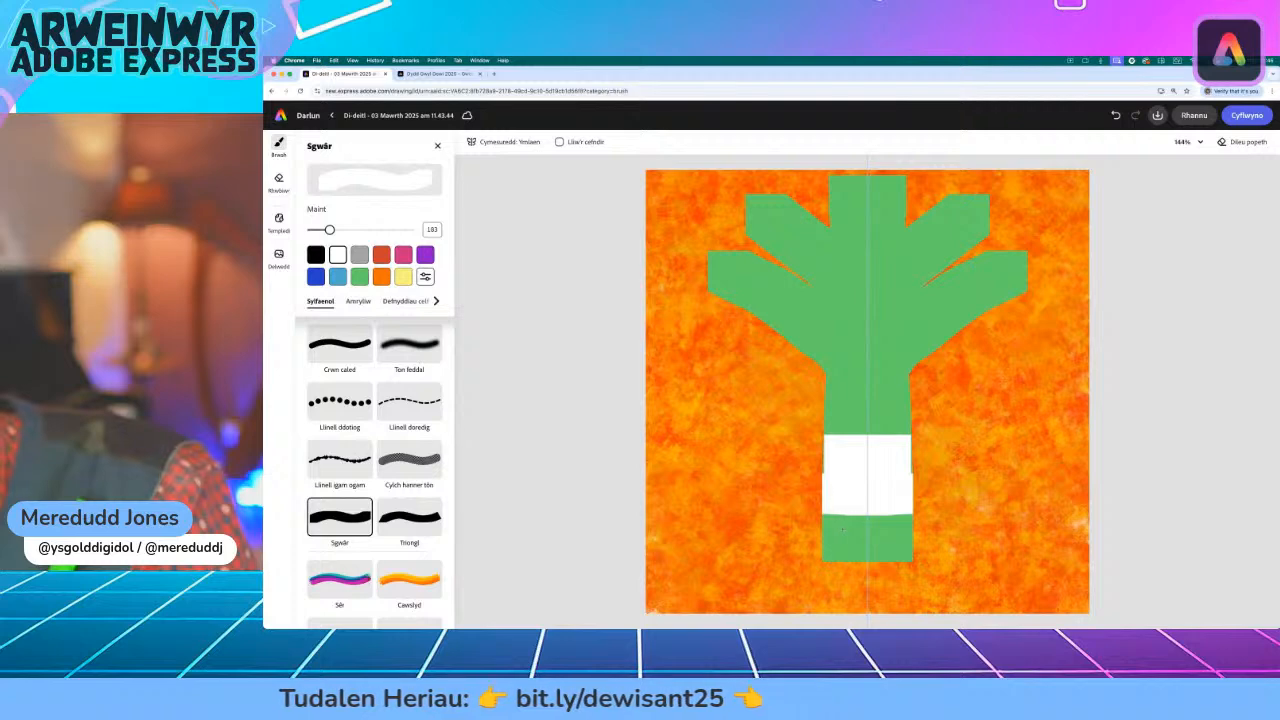
left_click(843, 530)
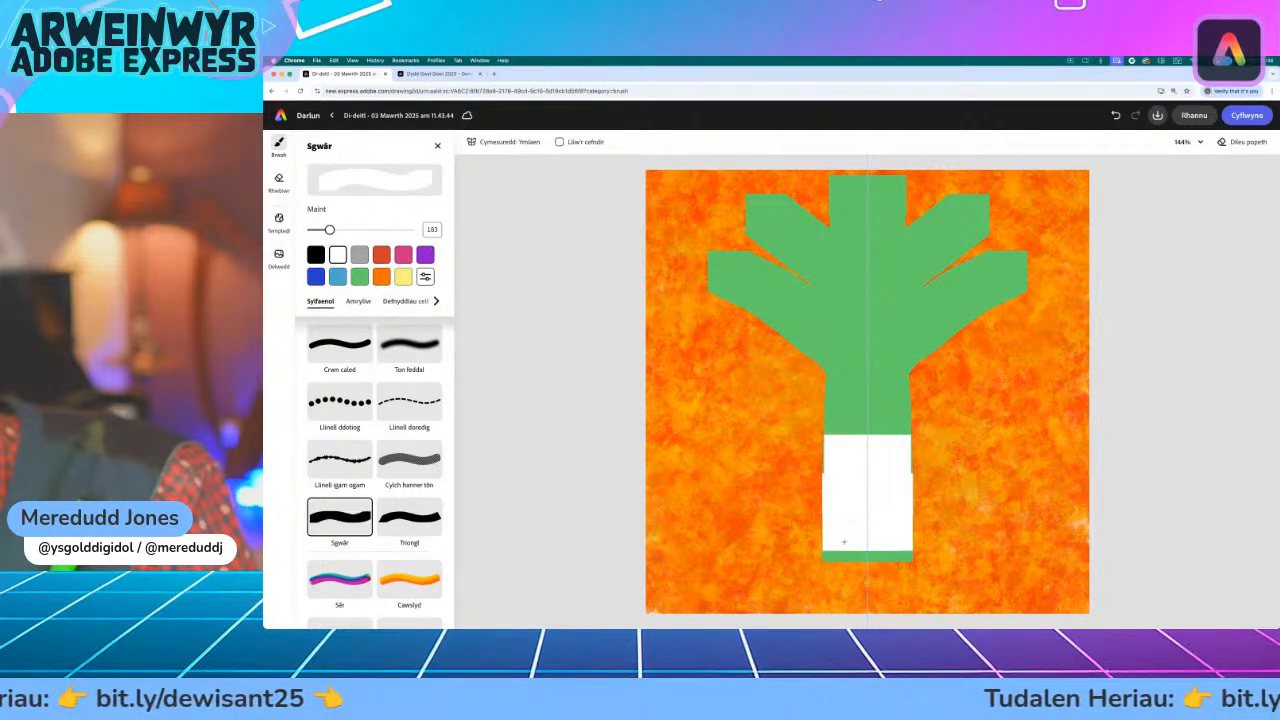
left_click_drag(843, 541, 850, 542)
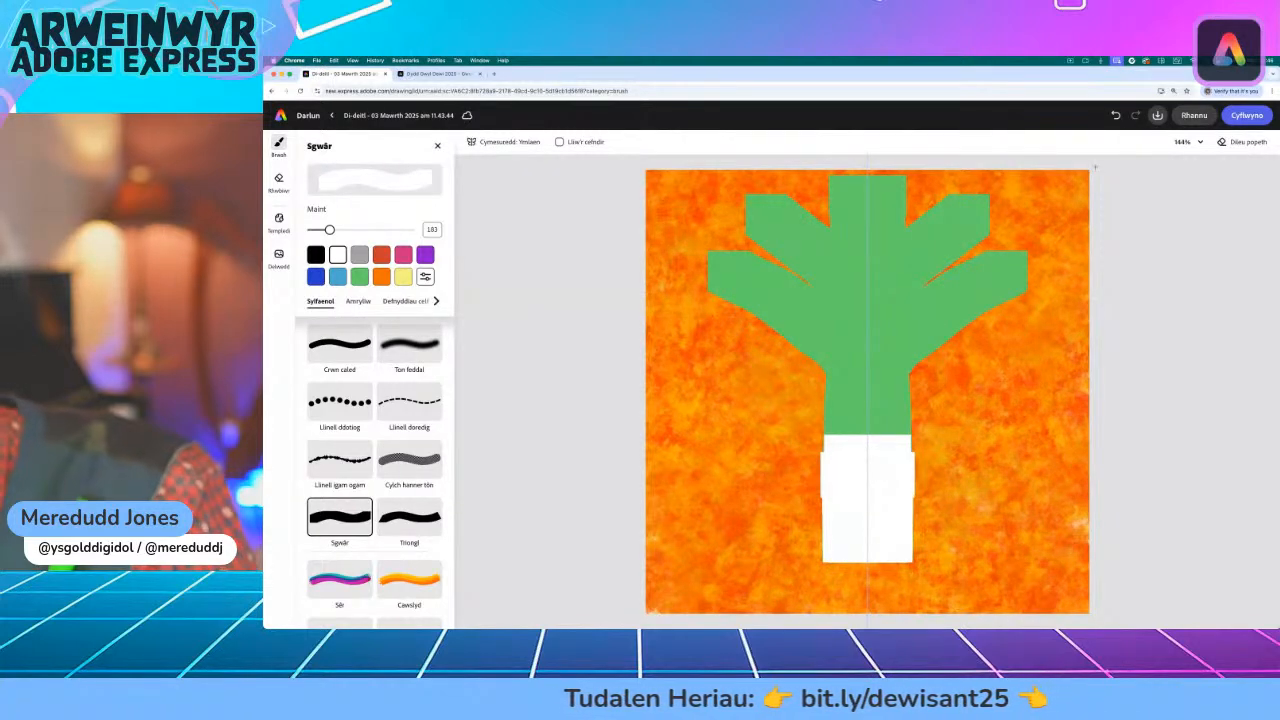
left_click(1116, 115)
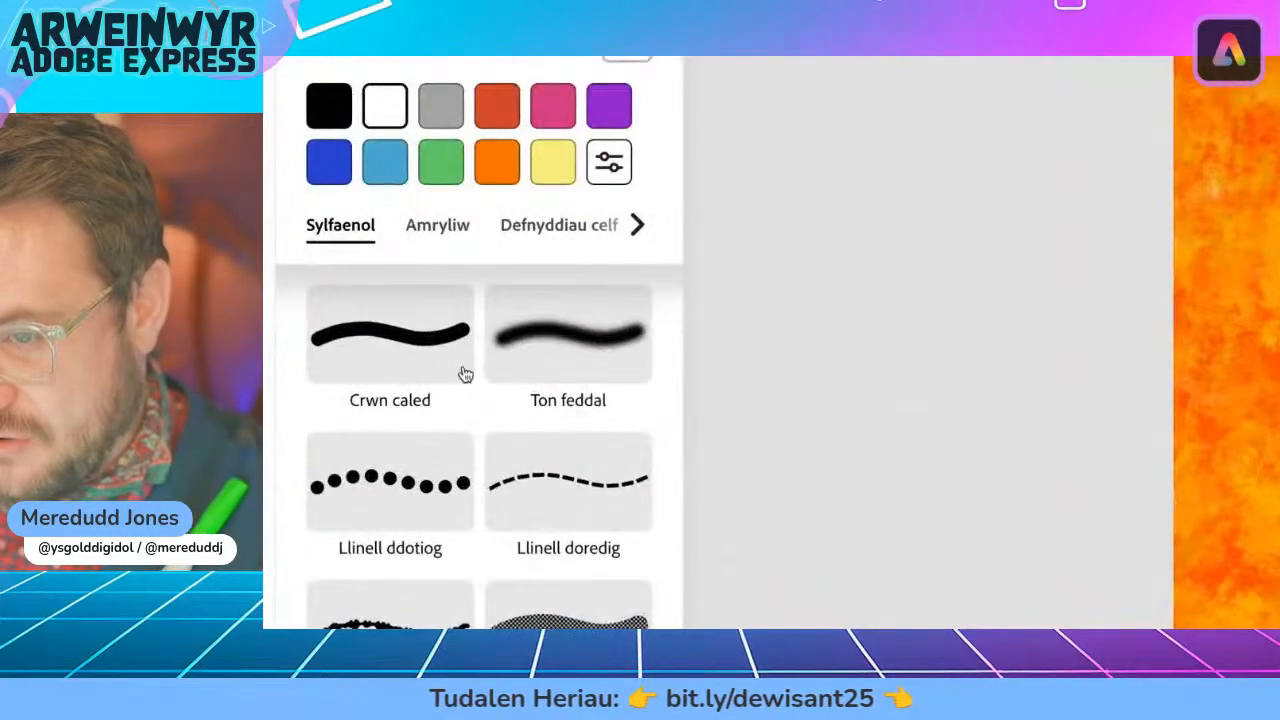
- With the Crwn caled brush in white, round off the leek's base and add short roots around it at size 26
left_click(343, 351)
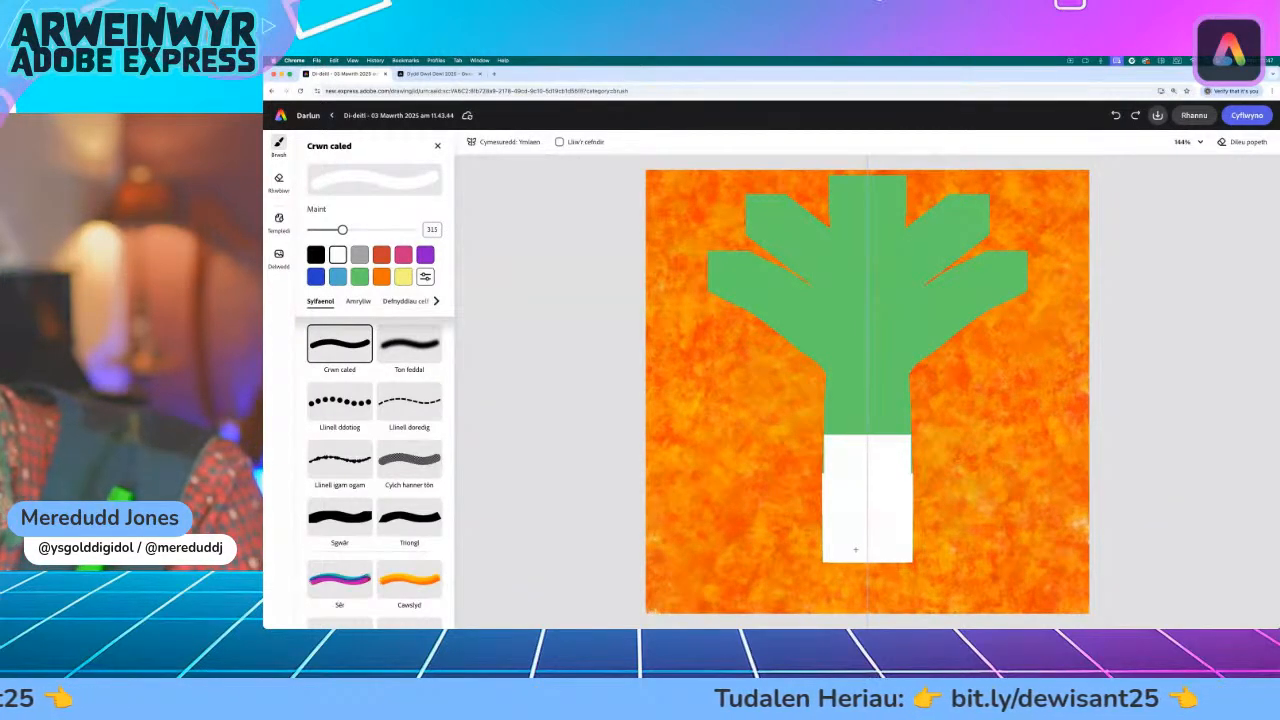
left_click(855, 549)
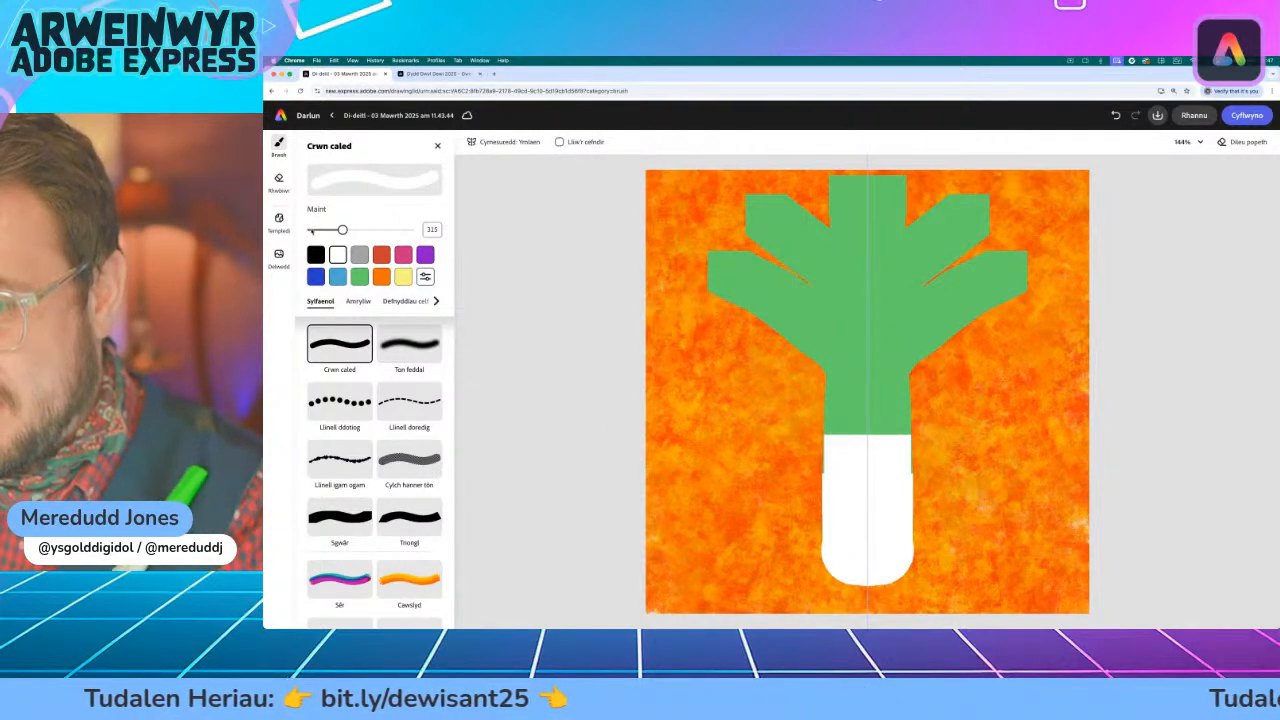
left_click_drag(315, 230, 313, 230)
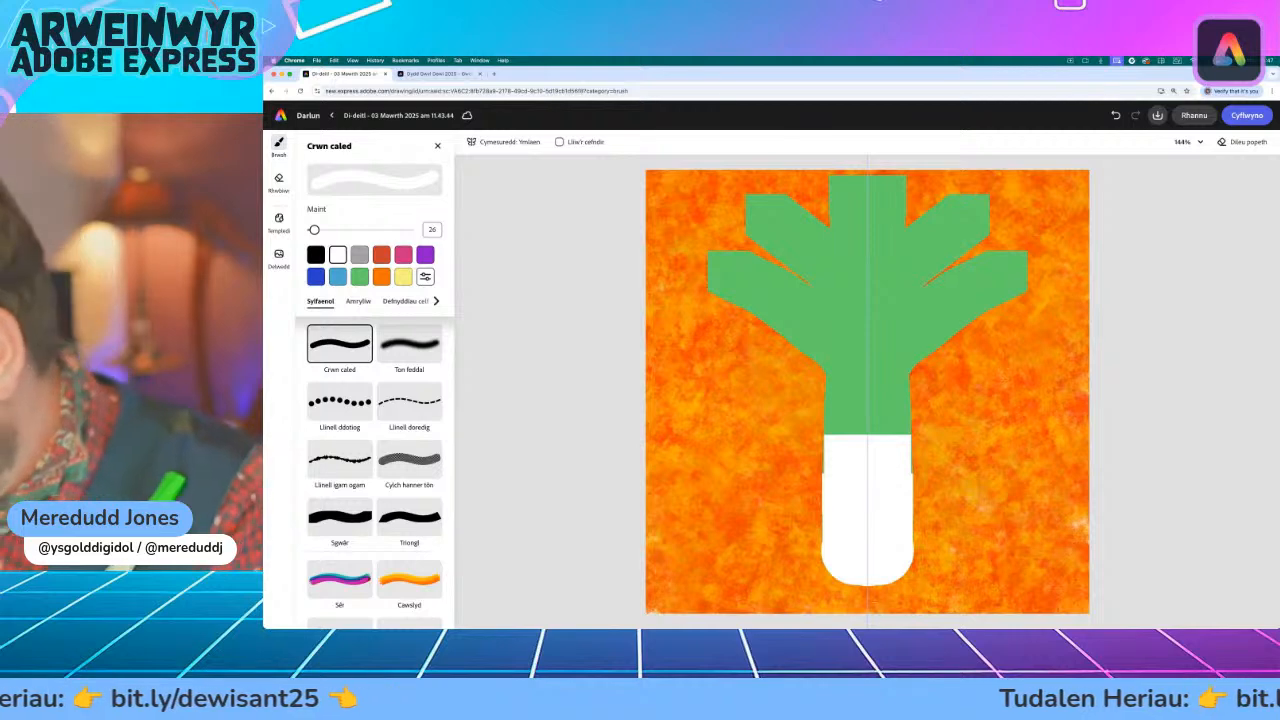
left_click(835, 579)
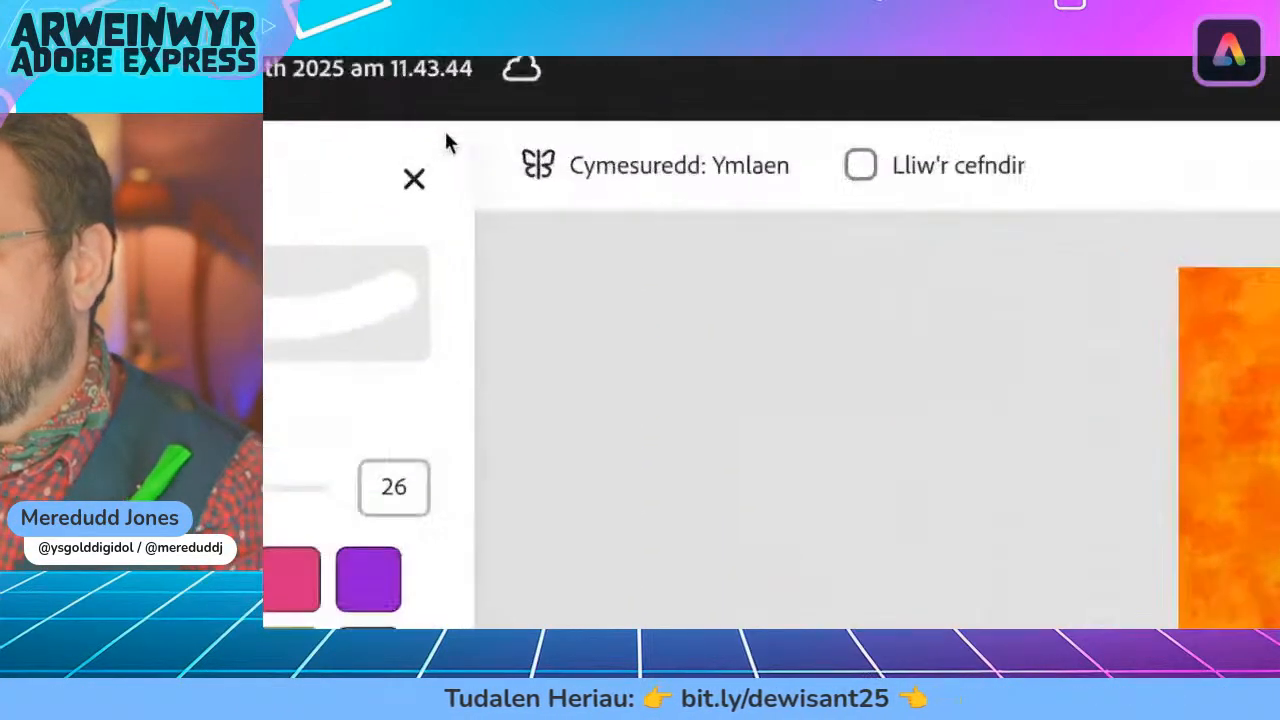
- Turn off symmetry and choose the Llenwad dyfrlliw brush from the Defnyddiau celf category in black
left_click(679, 195)
left_click(950, 312)
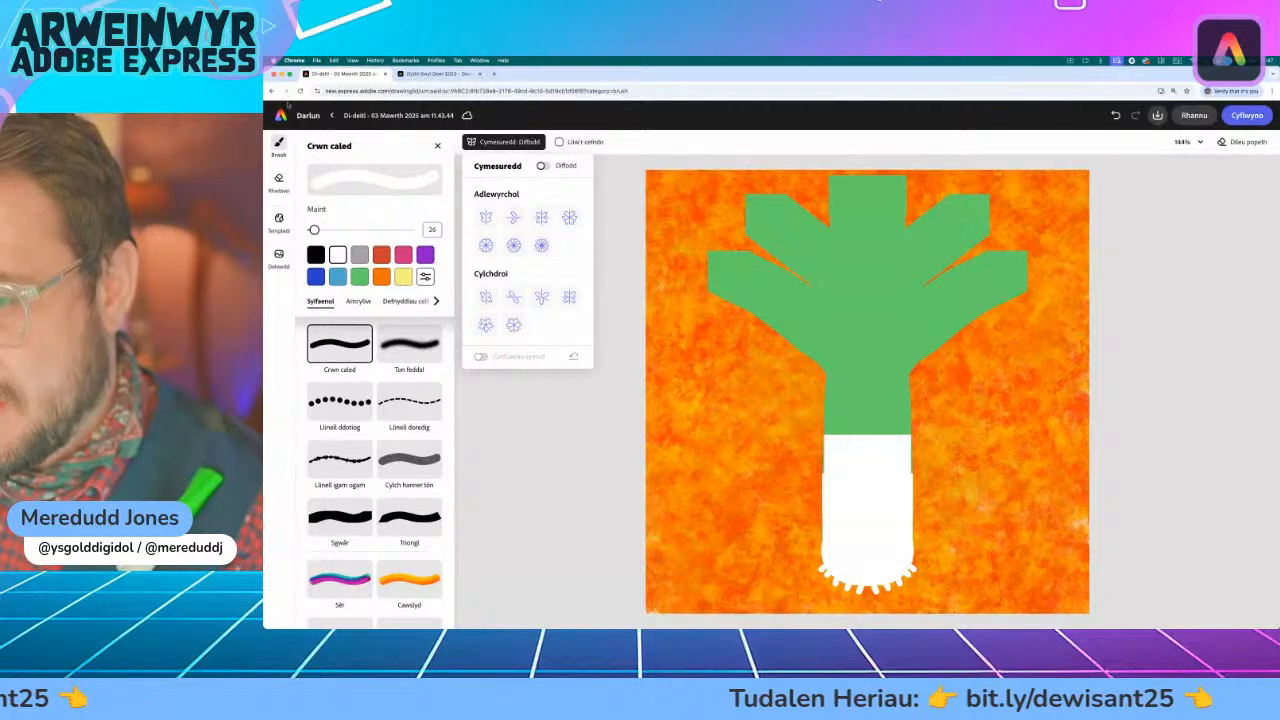
left_click(402, 301)
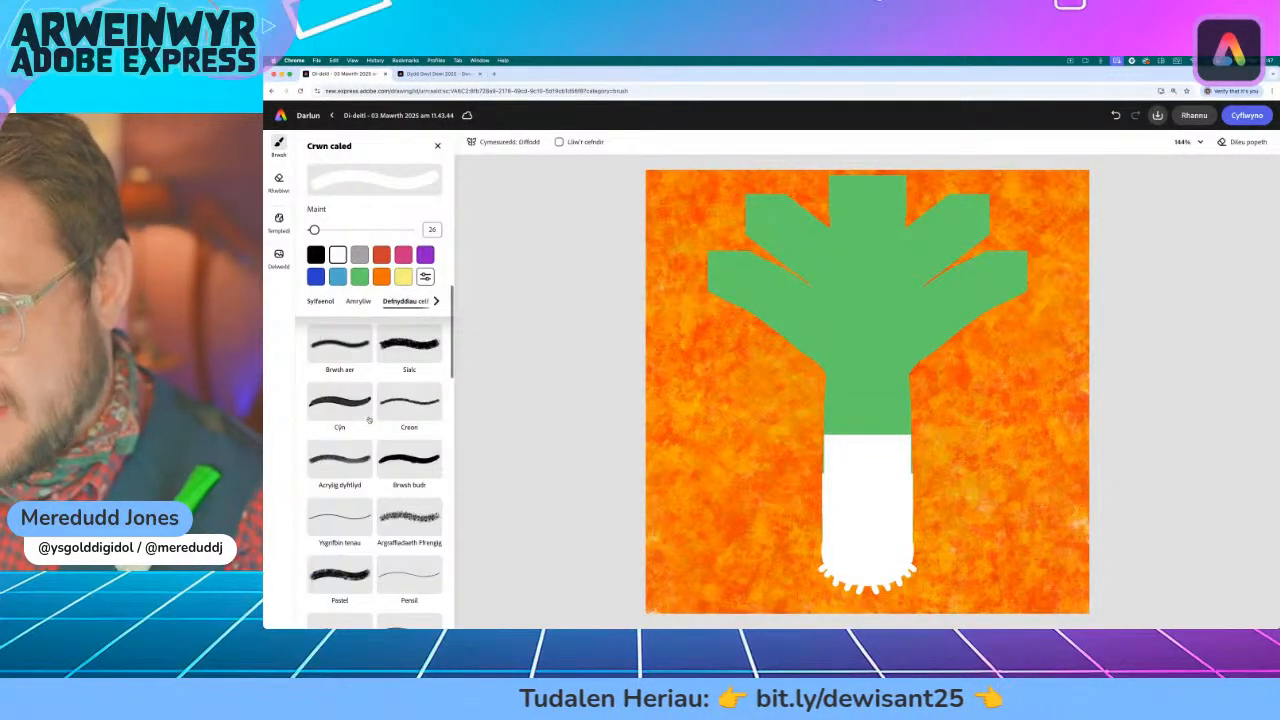
scroll(368, 420, "down", 5)
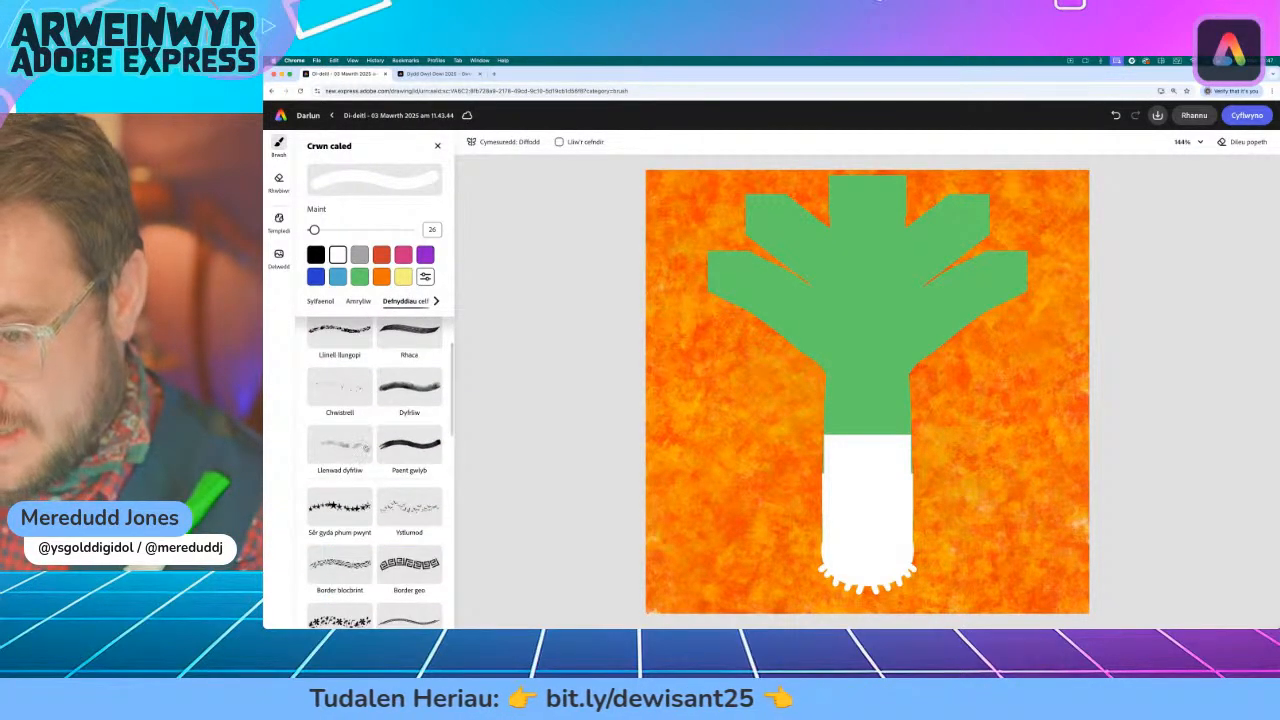
left_click(364, 449)
left_click(317, 257)
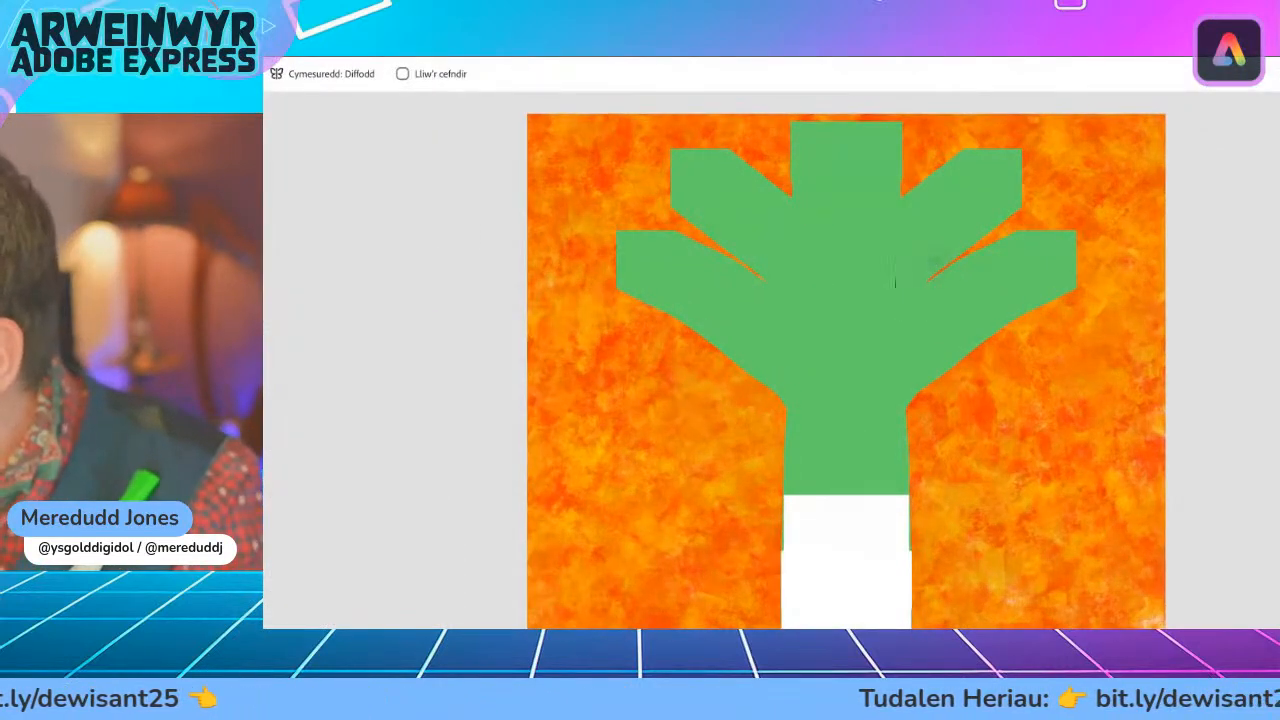
- Set the brush size to 71 and paint thin dark shading lines where the green leaves meet the stem
left_click_drag(922, 277, 836, 332)
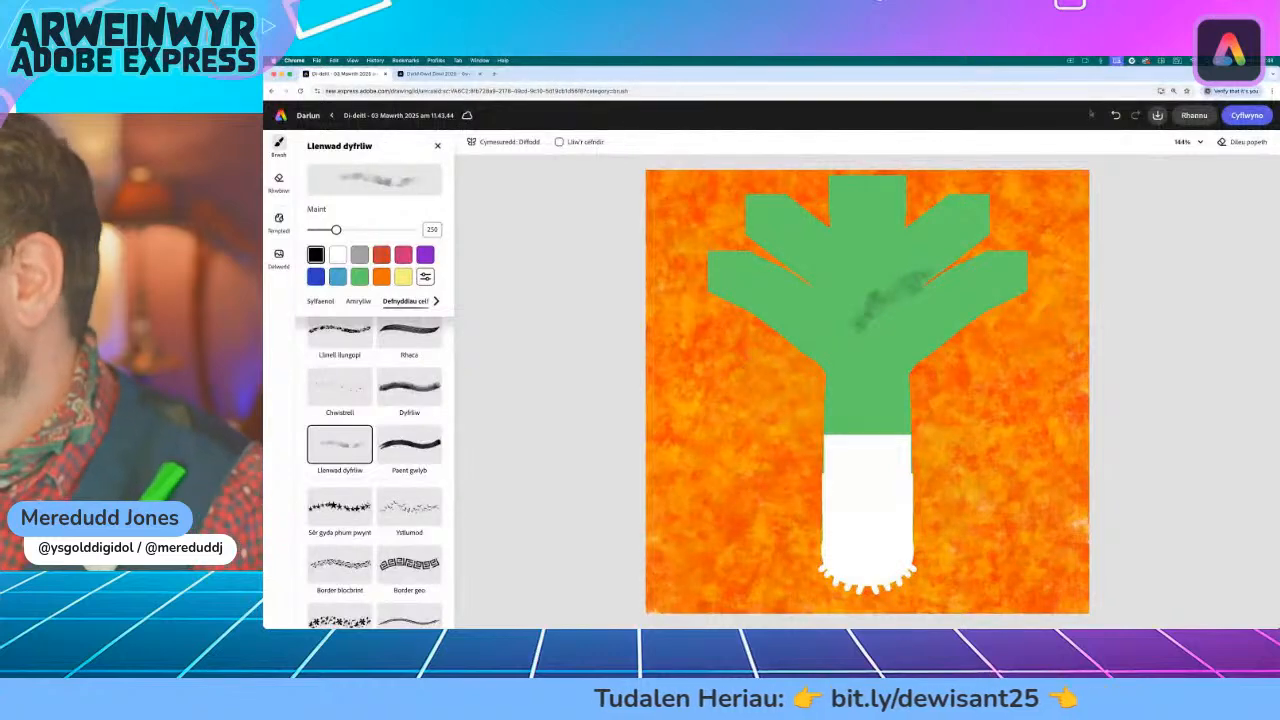
left_click(1116, 115)
left_click_drag(336, 230, 318, 230)
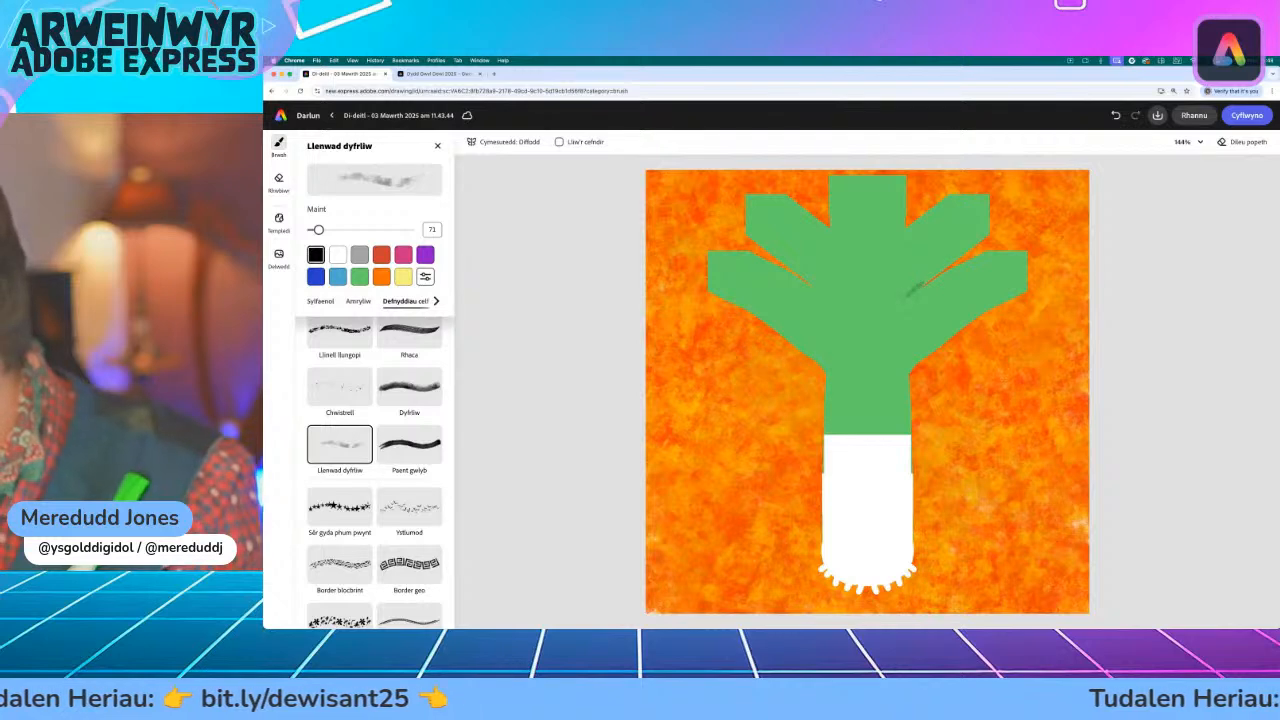
left_click_drag(874, 316, 861, 331)
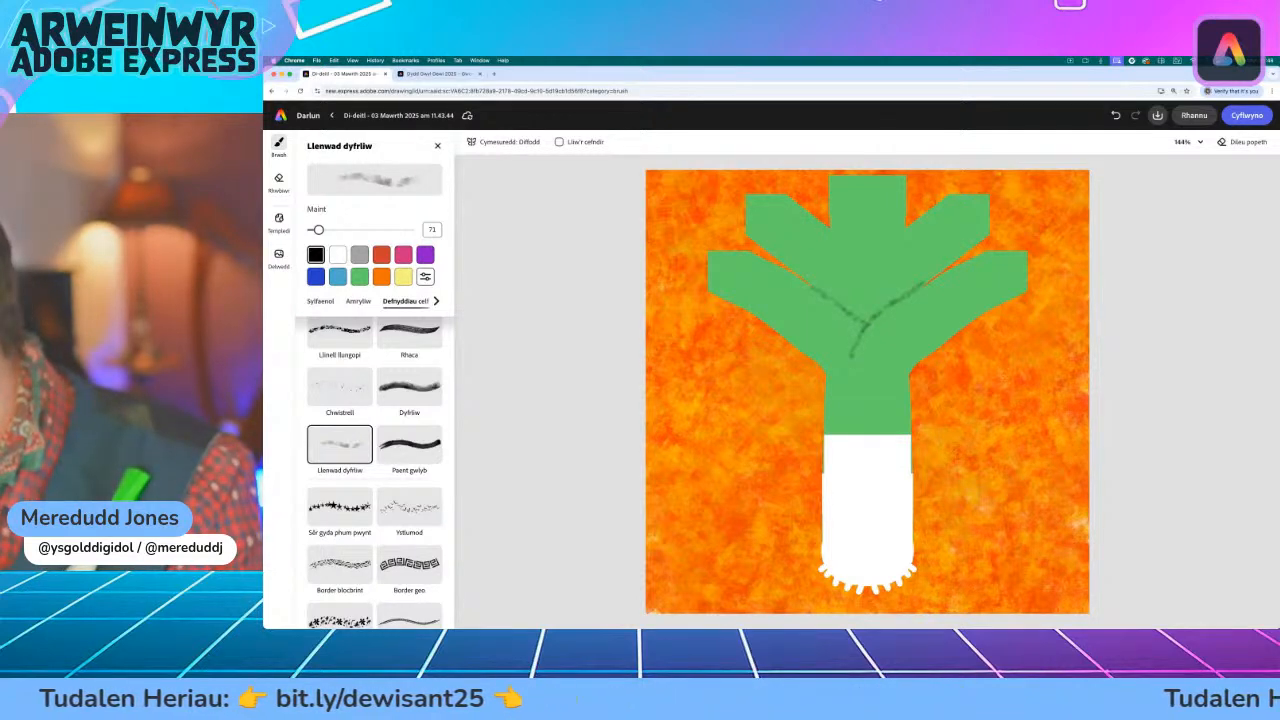
left_click_drag(857, 253, 874, 278)
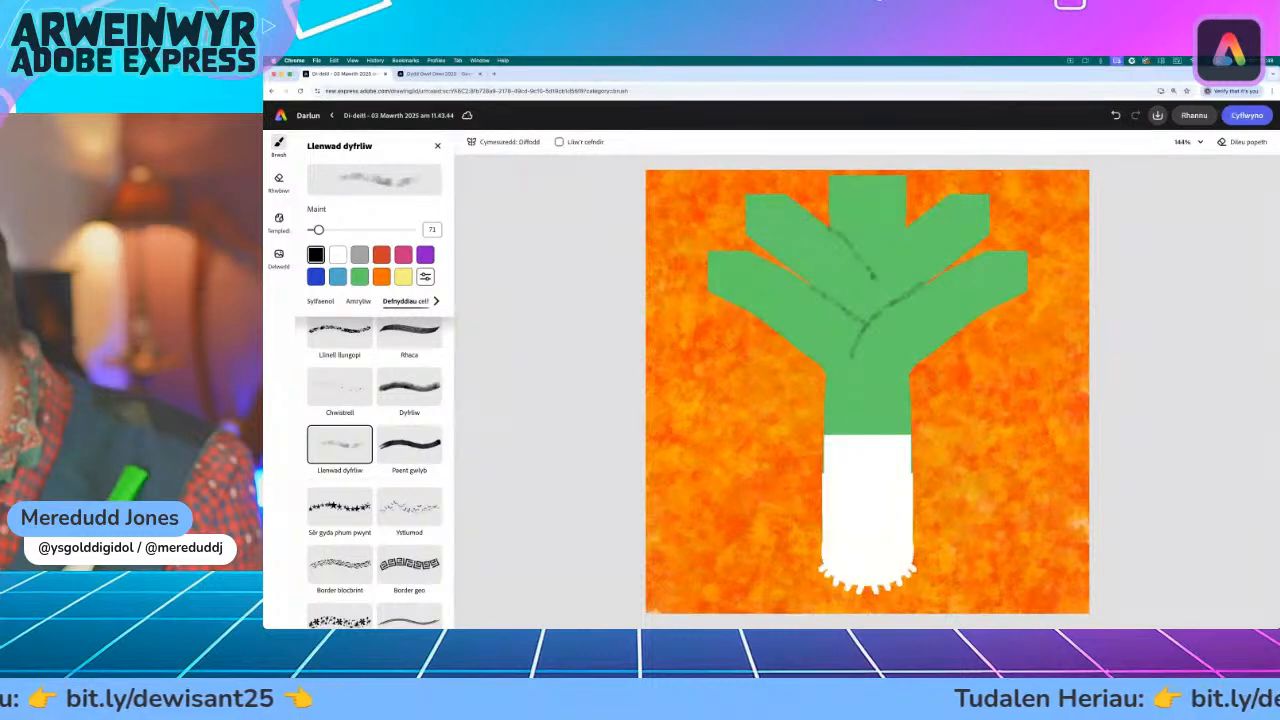